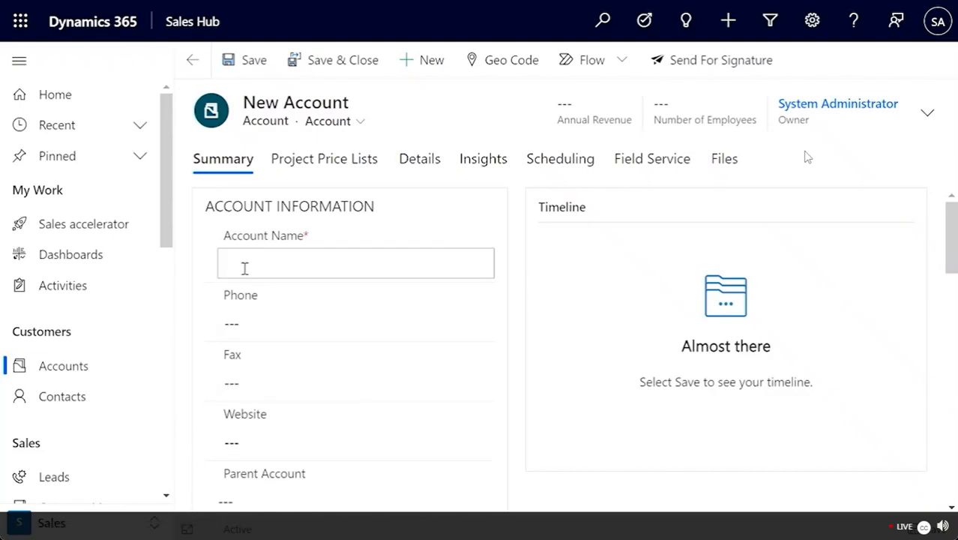
# Step: Name the new account Contoso Corporate and enter its phone number
pyautogui.write('ontoso C')
pyautogui.write('op')
pyautogui.write('porate')
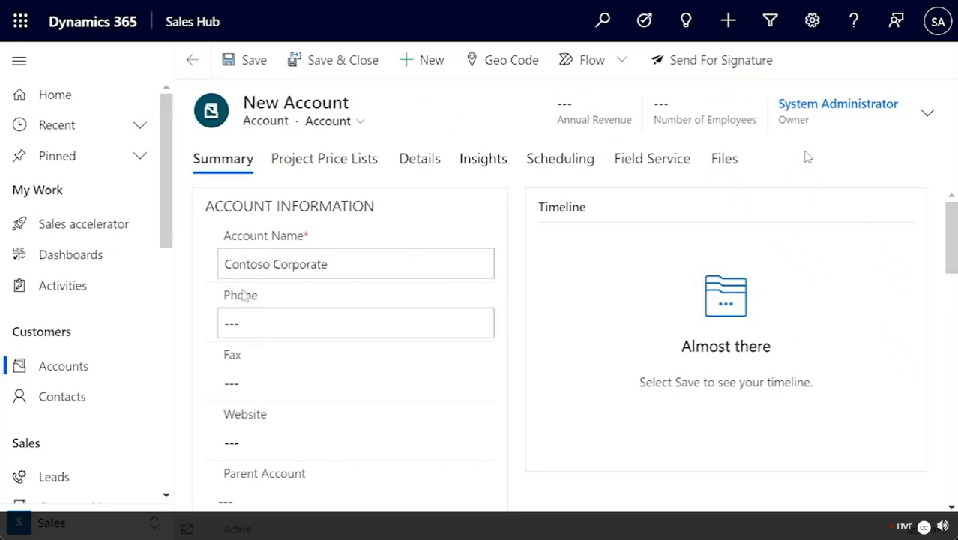
pyautogui.click(245, 313)
pyautogui.write('8')
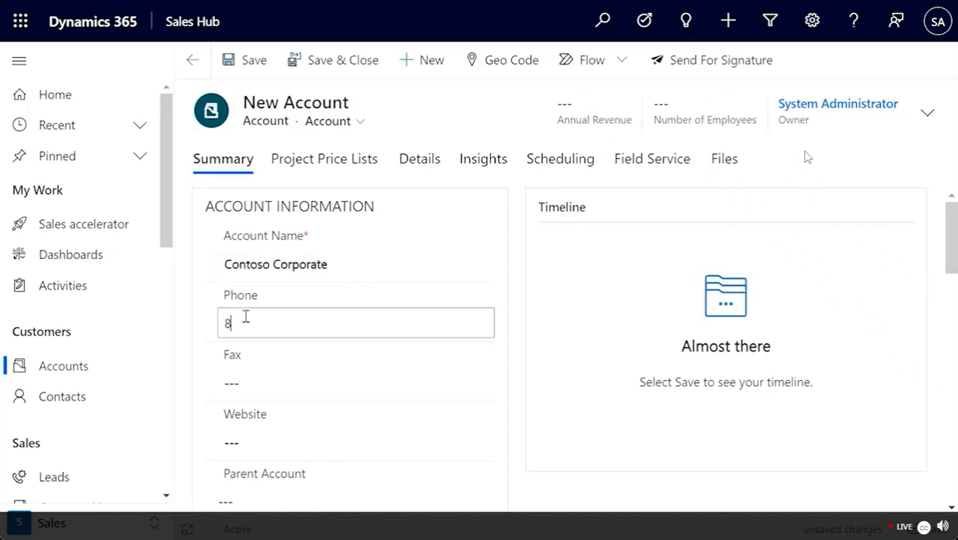
pyautogui.write('88-555-1234')
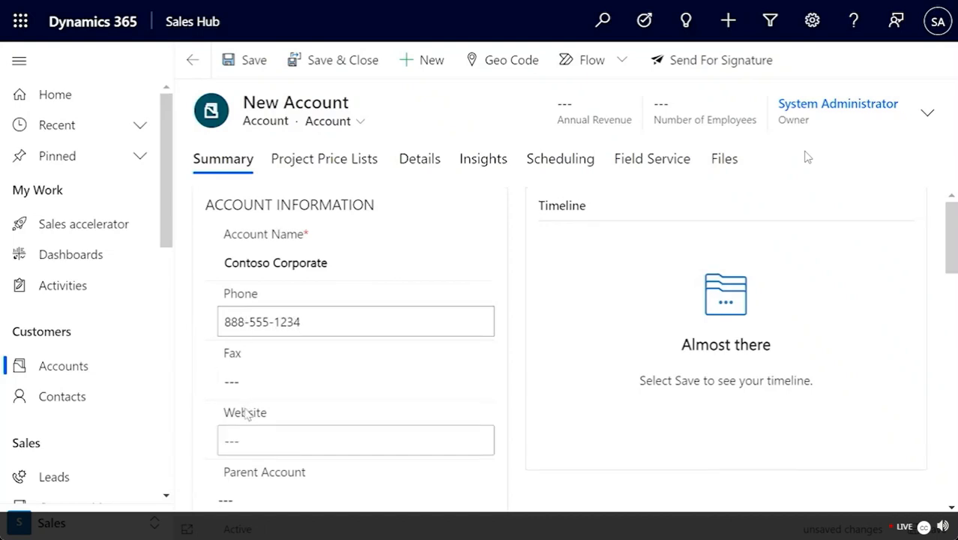
# Step: Bring up the detailed editor for the account's Service Address
pyautogui.scroll(-1, 247, 411)
pyautogui.scroll(-1, 246, 408)
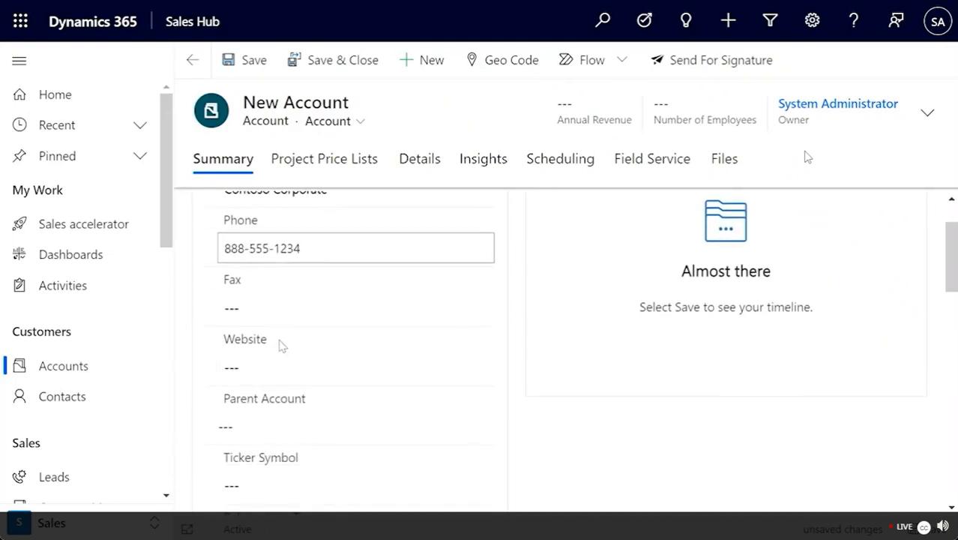
pyautogui.scroll(-1, 314, 338)
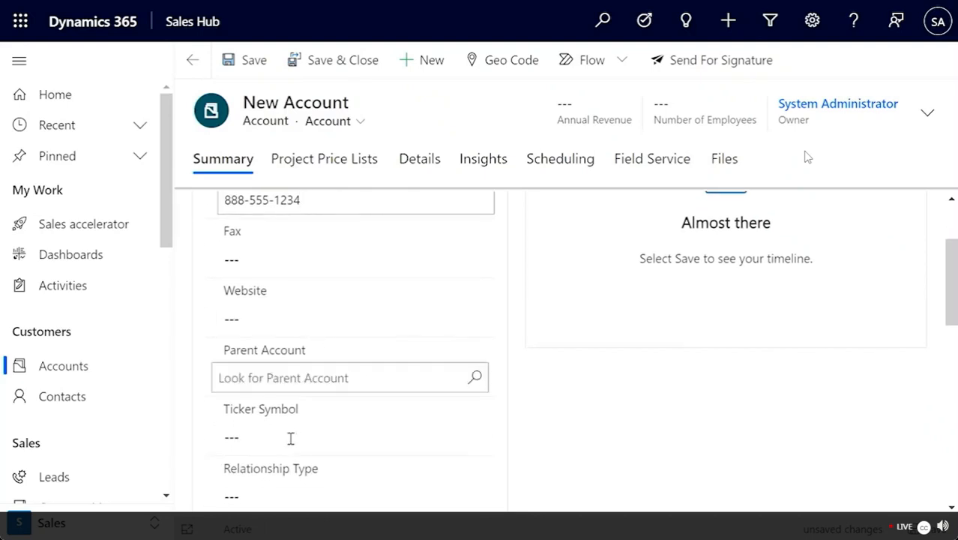
pyautogui.scroll(-2, 308, 478)
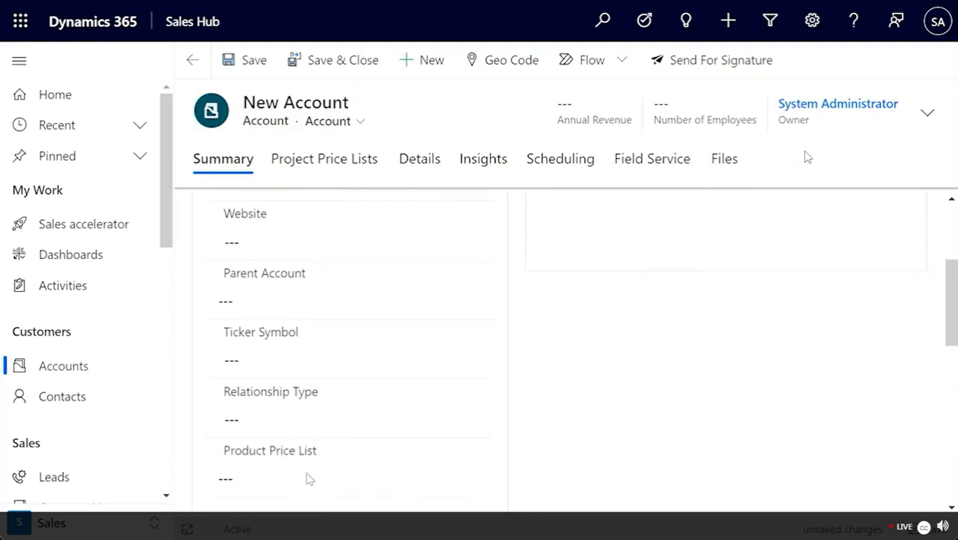
pyautogui.scroll(-2, 360, 431)
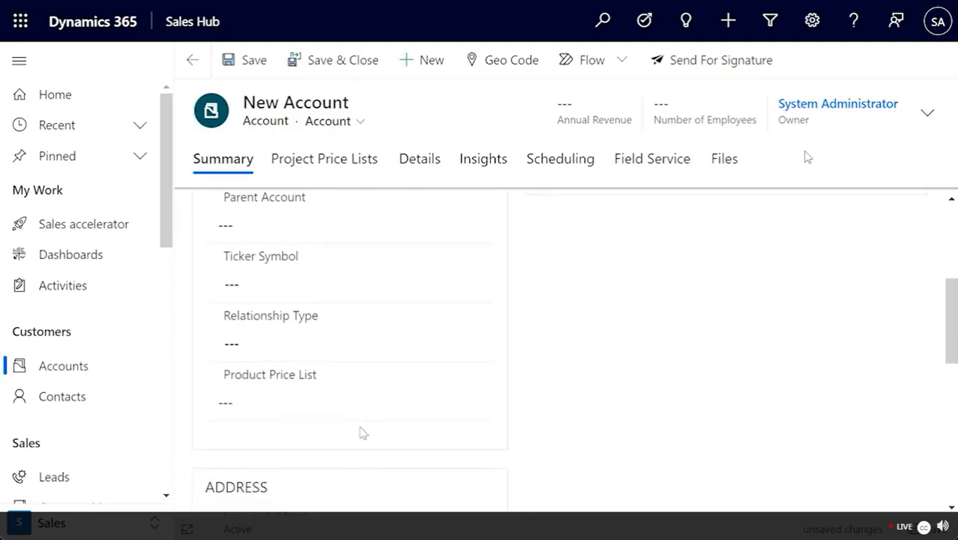
pyautogui.scroll(-6, 357, 425)
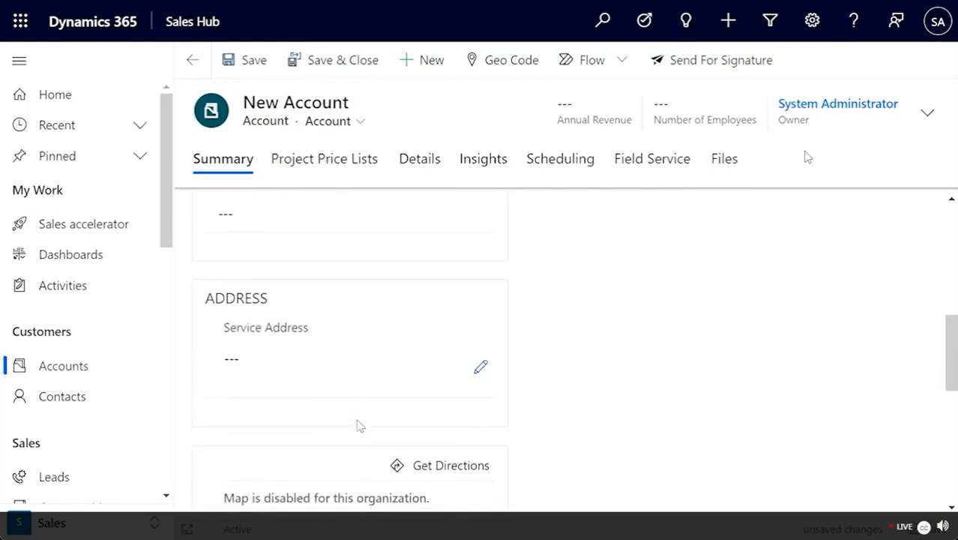
pyautogui.scroll(1, 359, 426)
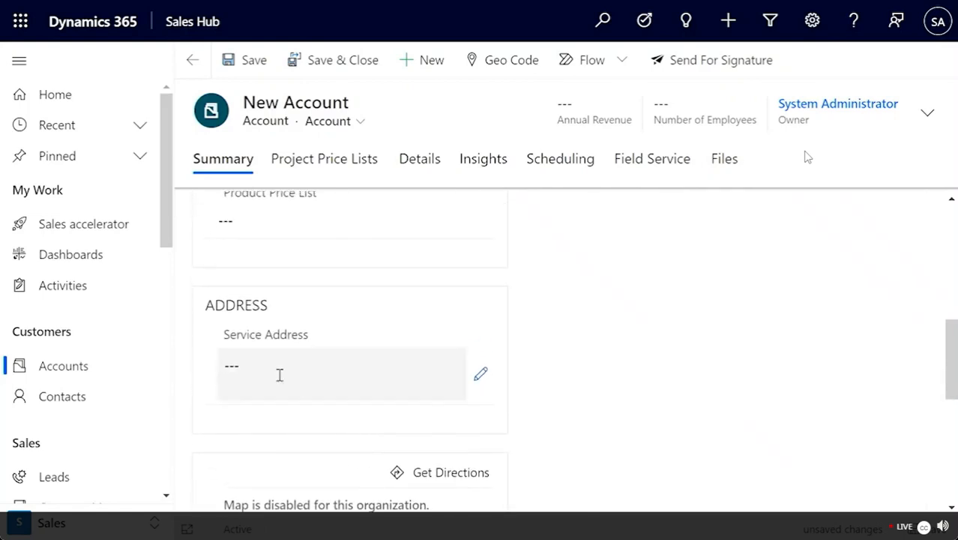
pyautogui.click(255, 371)
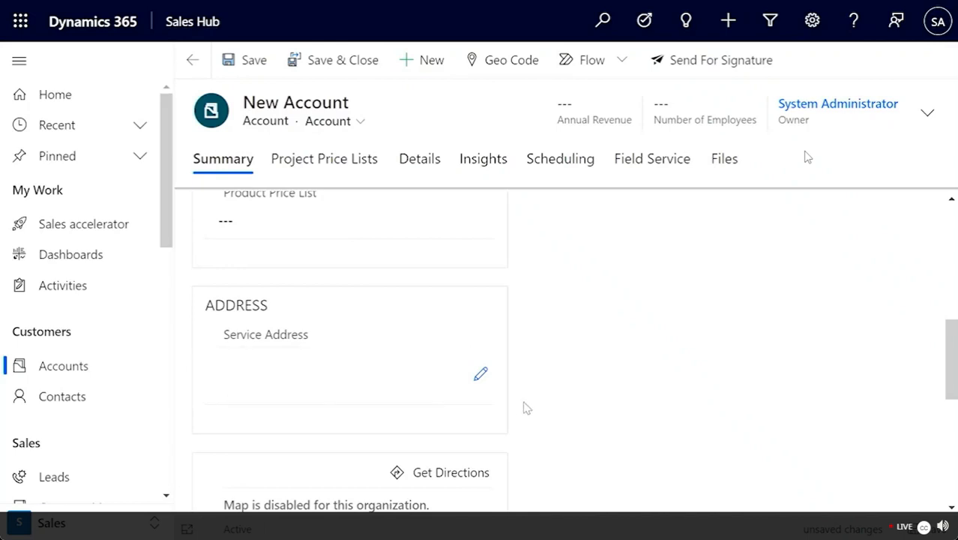
pyautogui.click(480, 375)
# Step: Enter the service address street line and the city Seattle
pyautogui.click(275, 111)
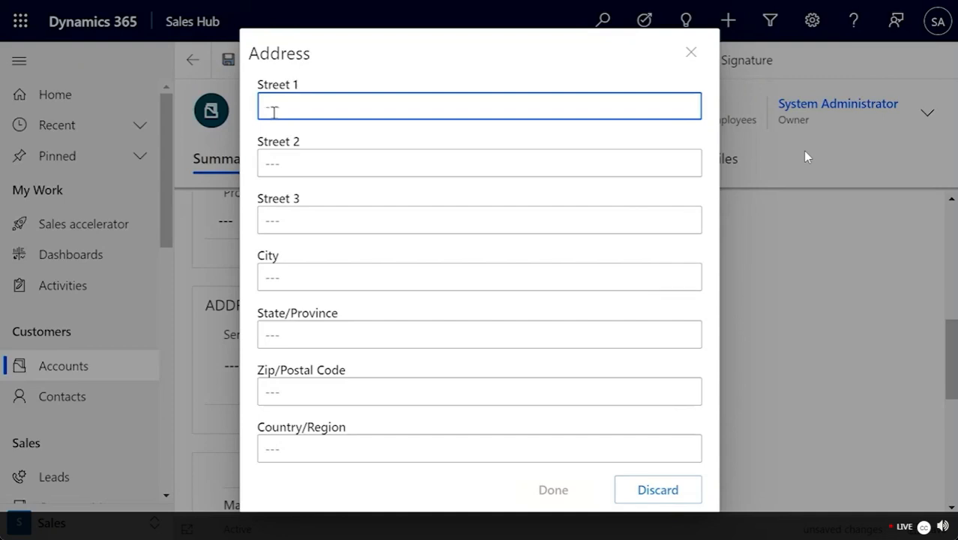
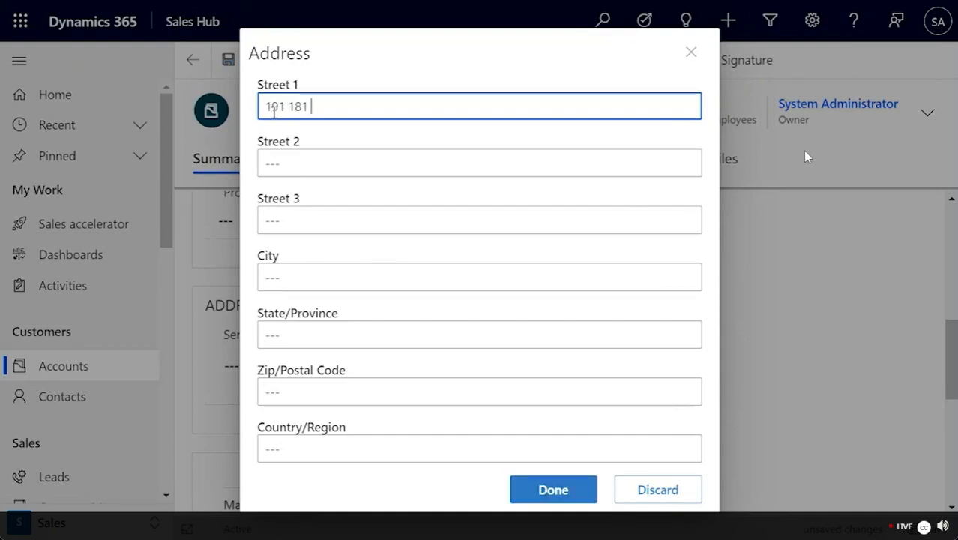
pyautogui.click(281, 278)
pyautogui.write('Sseat')
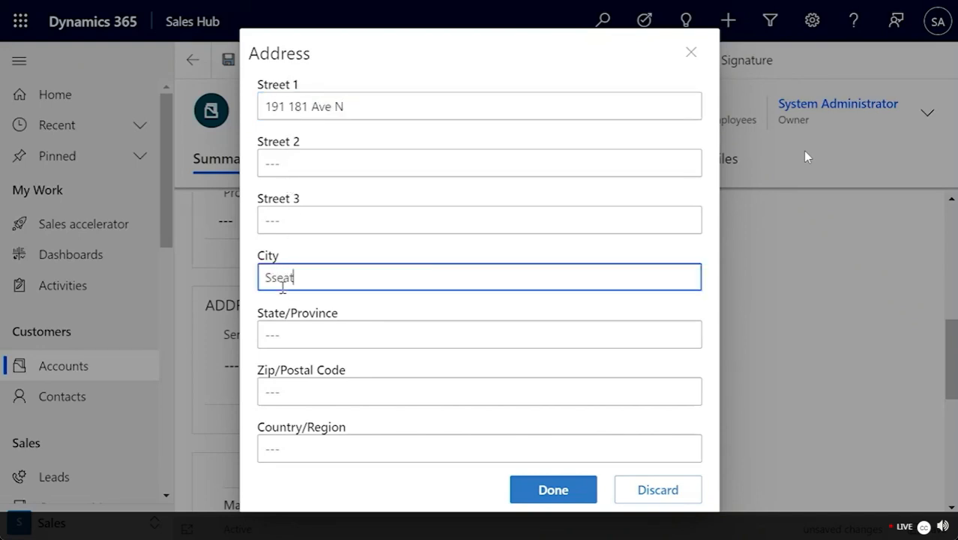
pyautogui.press('BackSpace')
pyautogui.write('eattle')
# Step: Add state WA, the zip code and country USA, then apply the address
pyautogui.click(288, 337)
pyautogui.write('WA')
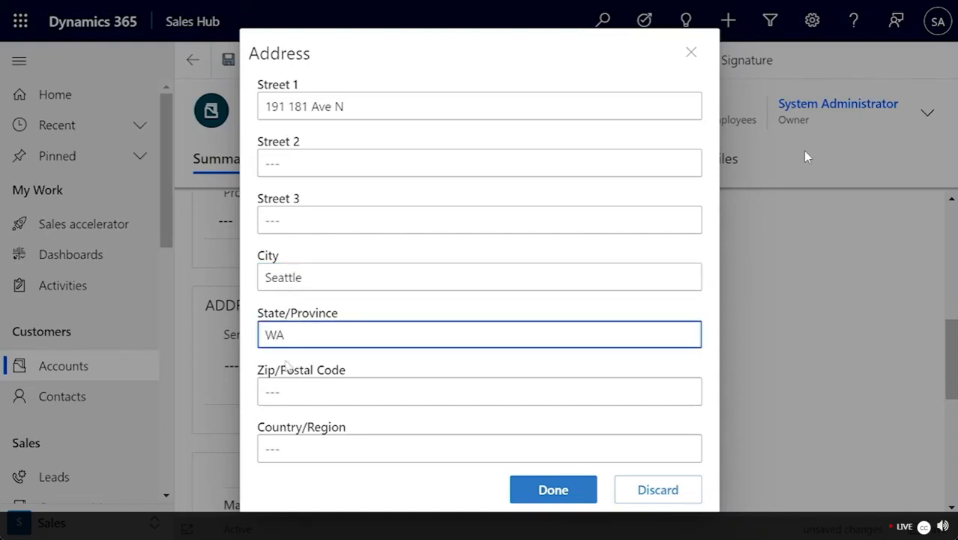
pyautogui.click(285, 392)
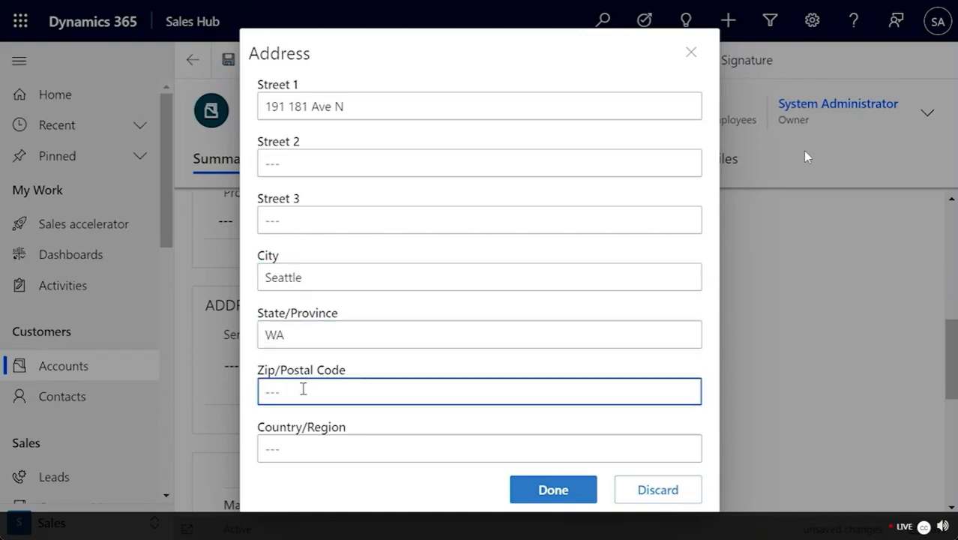
pyautogui.write('98101')
pyautogui.click(299, 447)
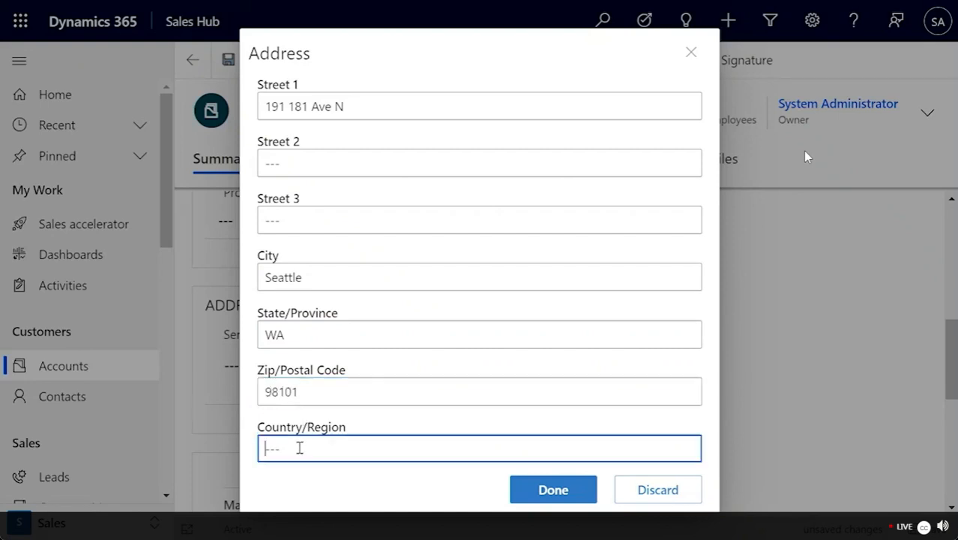
pyautogui.write('USA')
pyautogui.click(554, 494)
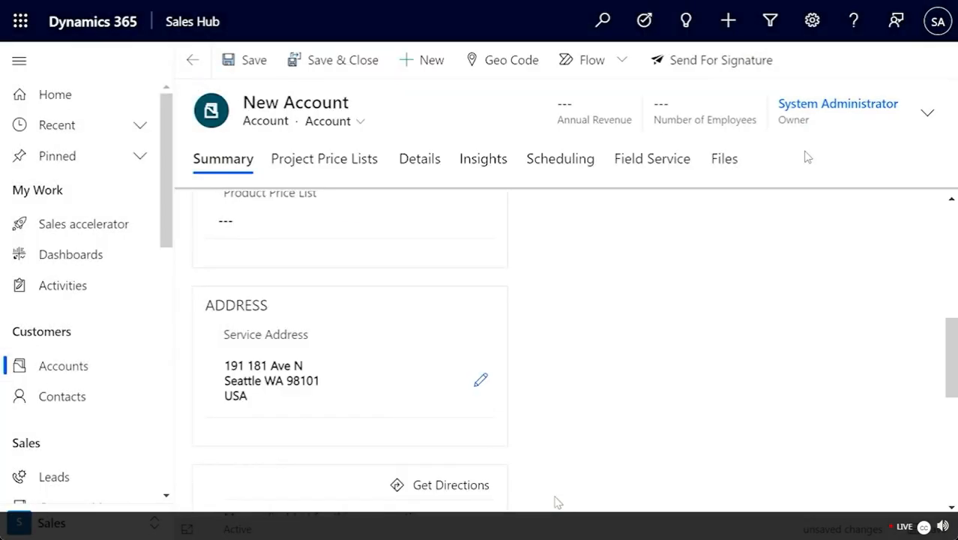
# Step: Save and close the Contoso Corporate account, returning to My Active Accounts
pyautogui.scroll(5, 469, 338)
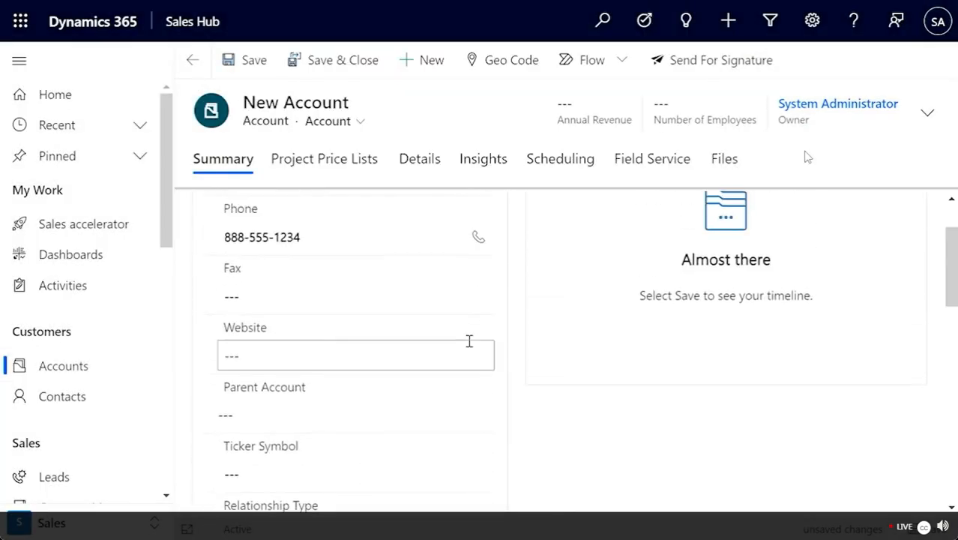
pyautogui.scroll(3, 469, 370)
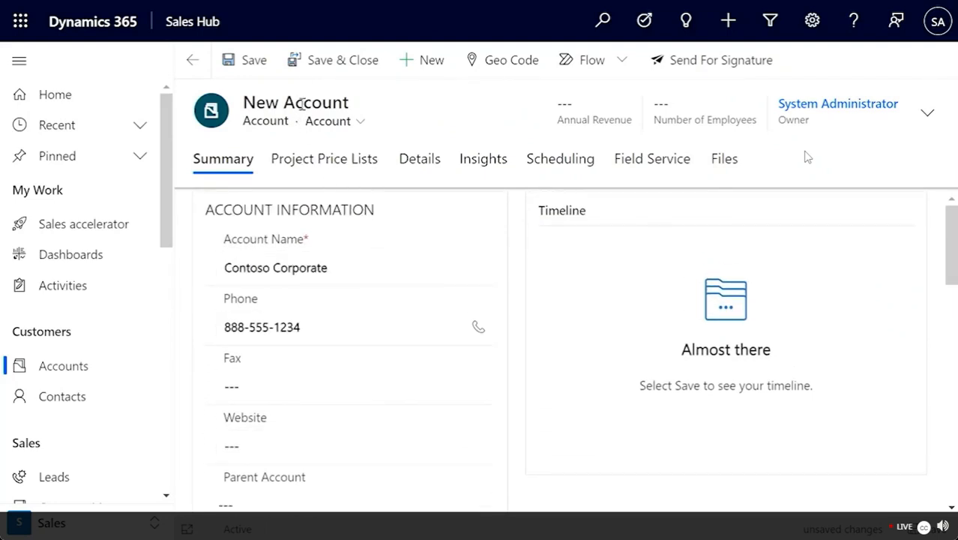
pyautogui.click(319, 60)
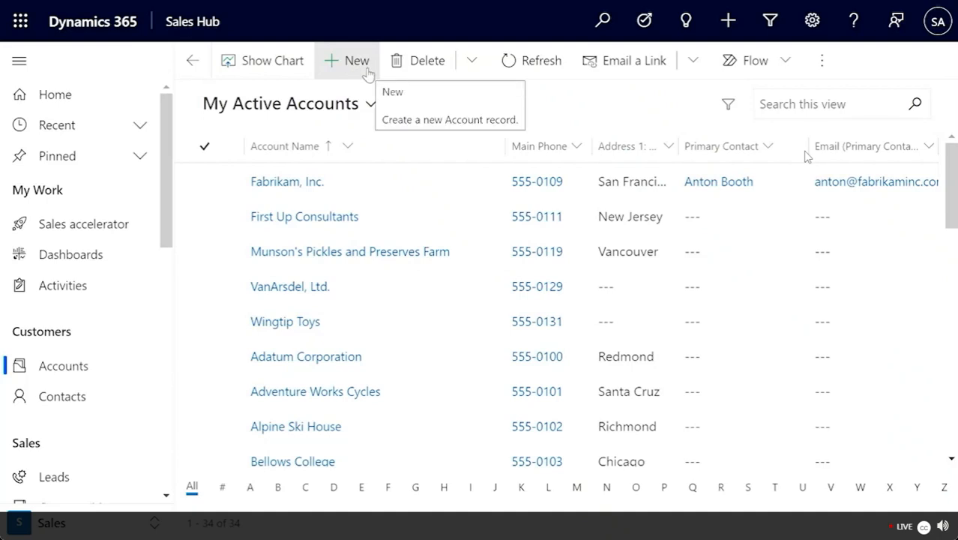
# Step: Create another new account named Contoso North America and enter its phone number
pyautogui.click(368, 73)
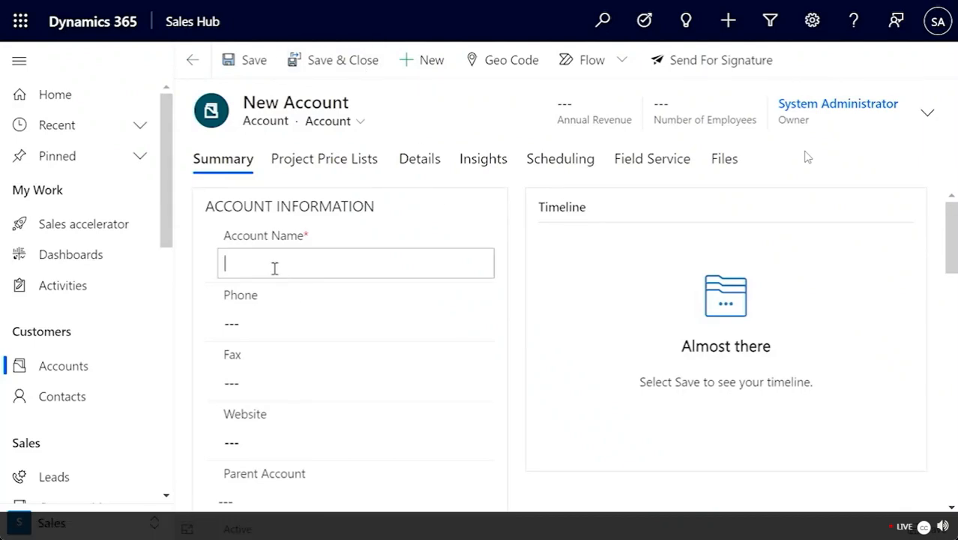
pyautogui.click(274, 268)
pyautogui.write('Contoso North America')
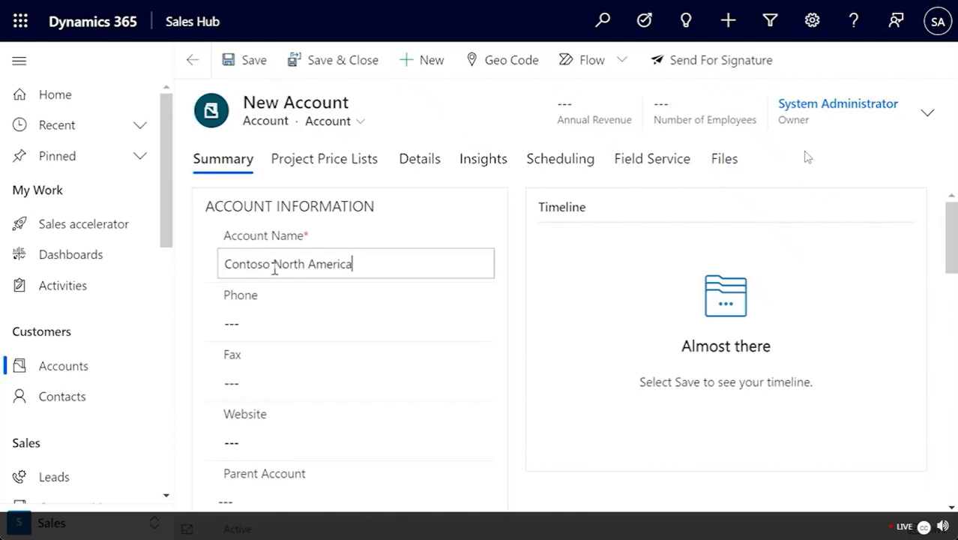
pyautogui.click(289, 325)
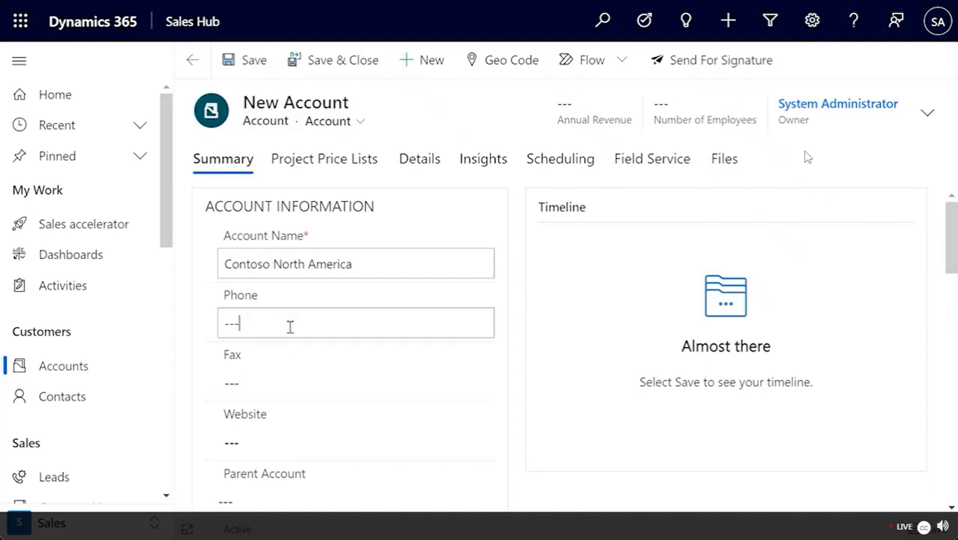
pyautogui.write('88')
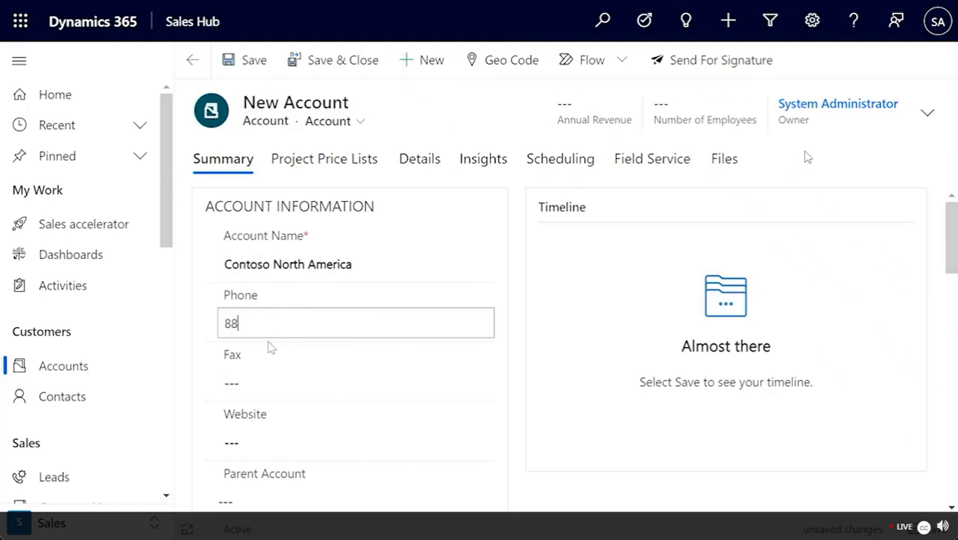
pyautogui.write('8-555-4321')
pyautogui.scroll(-6, 300, 409)
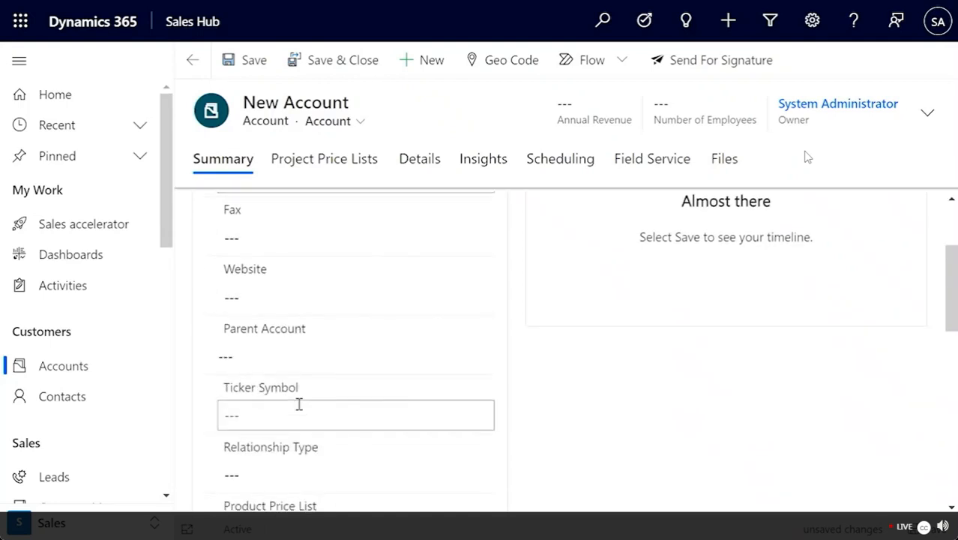
# Step: Enter Chicago as the service address city and apply it to the account
pyautogui.click(480, 363)
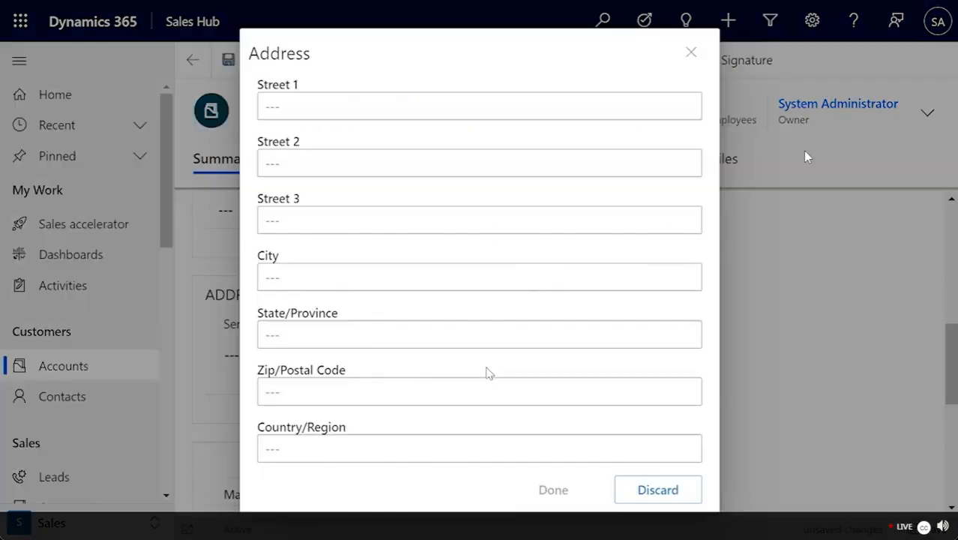
pyautogui.click(309, 281)
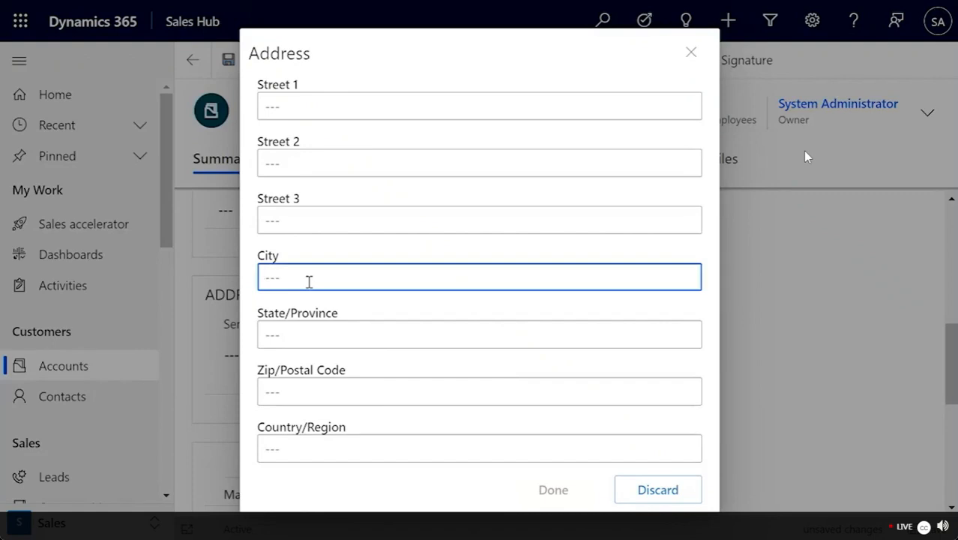
pyautogui.write('Chi')
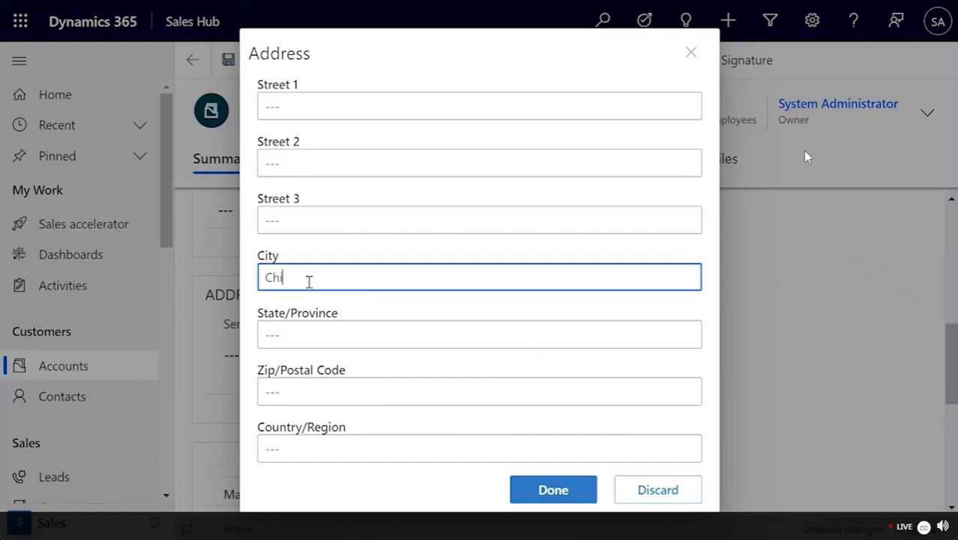
pyautogui.write('cago')
pyautogui.click(522, 490)
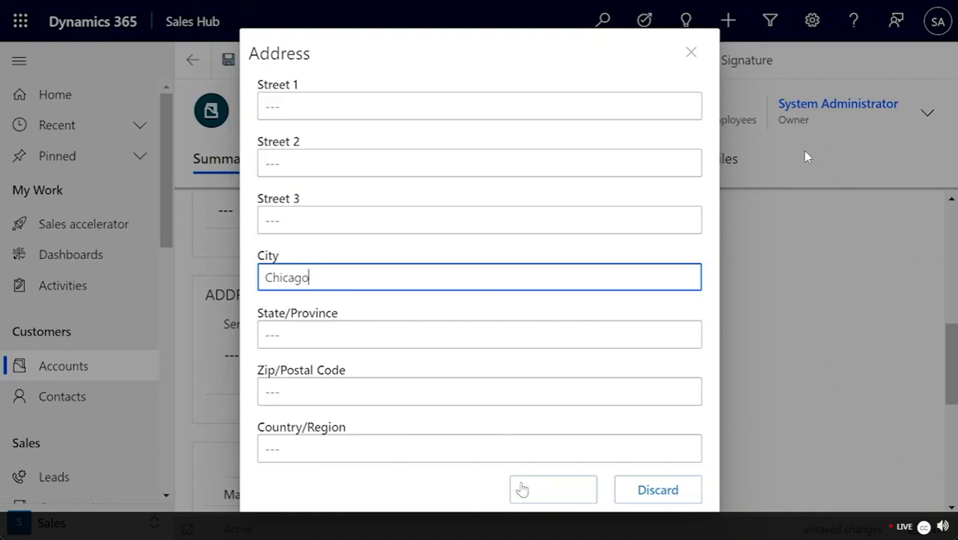
pyautogui.click(527, 497)
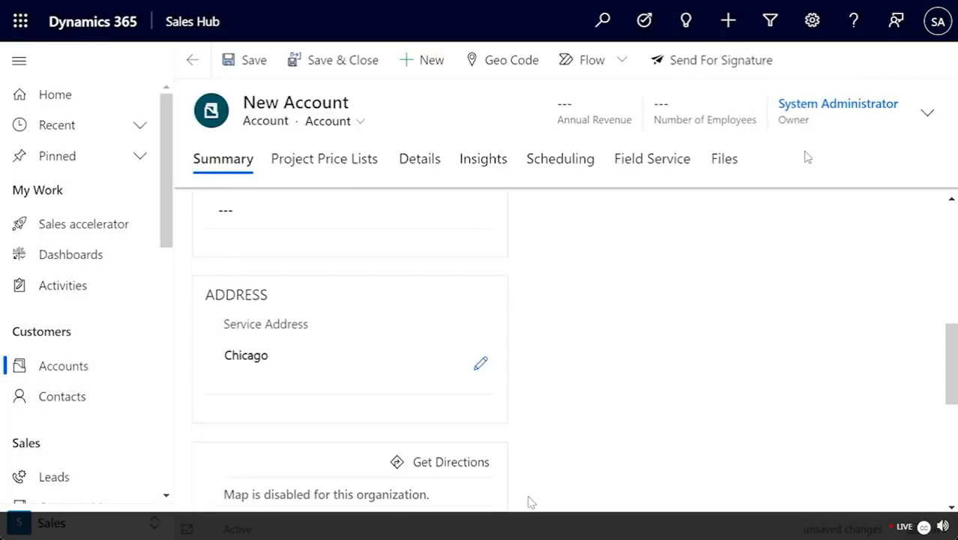
pyautogui.scroll(3, 528, 501)
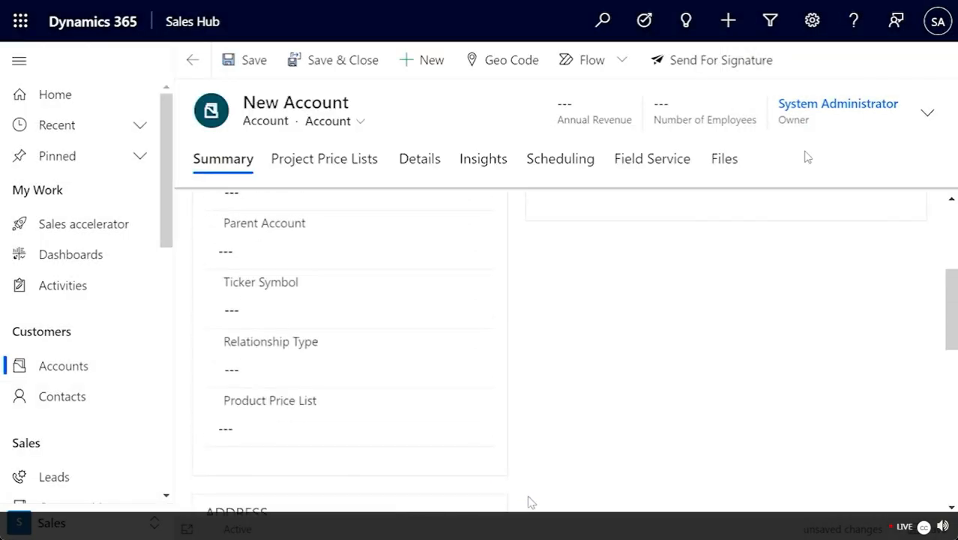
pyautogui.scroll(4, 532, 502)
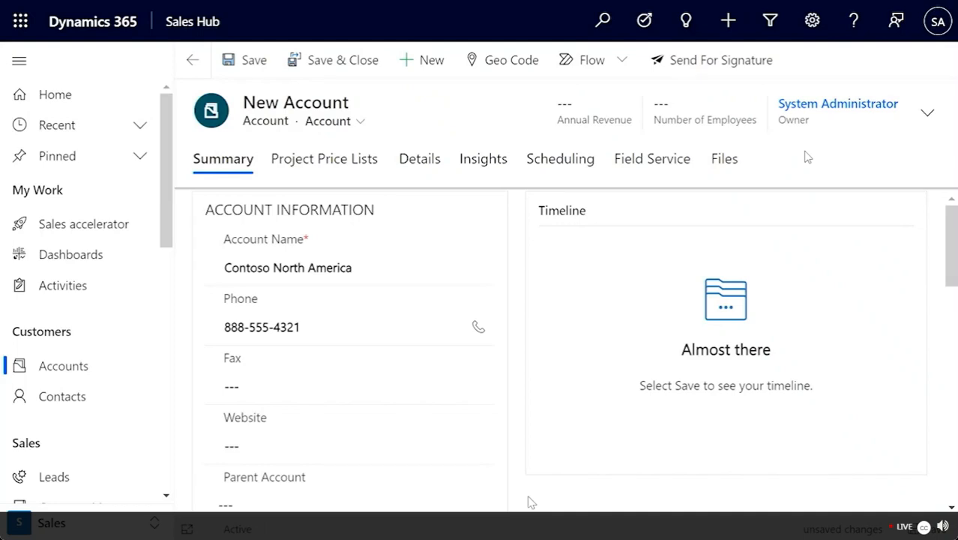
# Step: Choose Contoso Corporate from recent accounts as the Parent Account
pyautogui.scroll(-2, 530, 501)
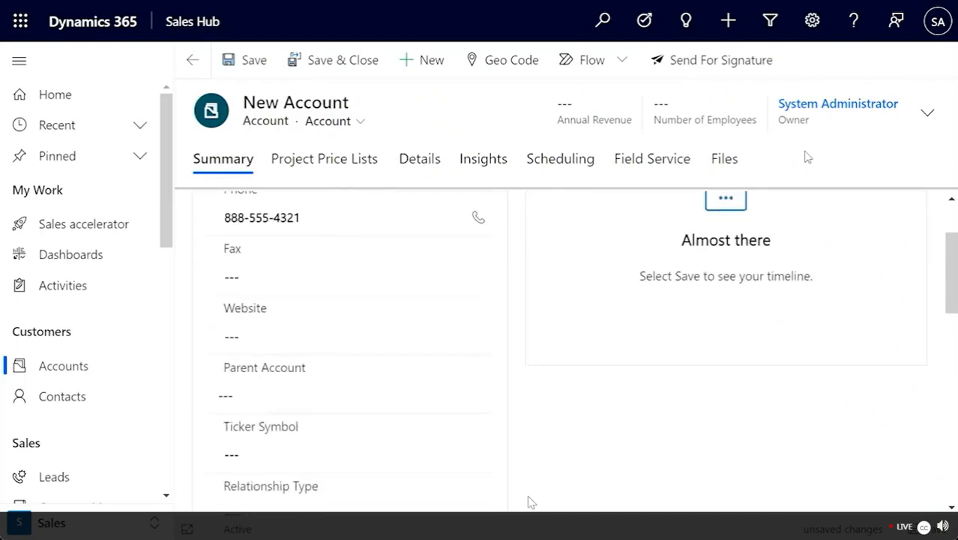
pyautogui.click(253, 396)
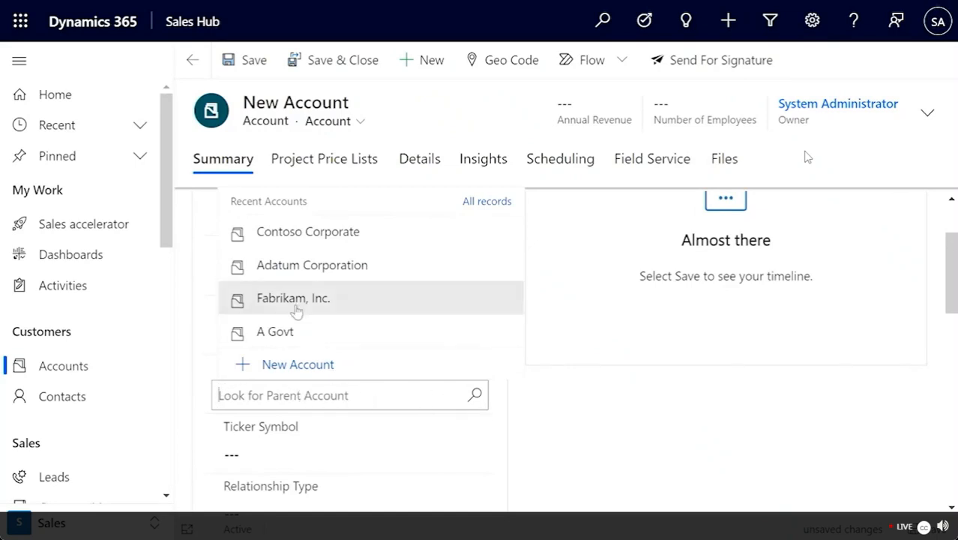
pyautogui.click(297, 233)
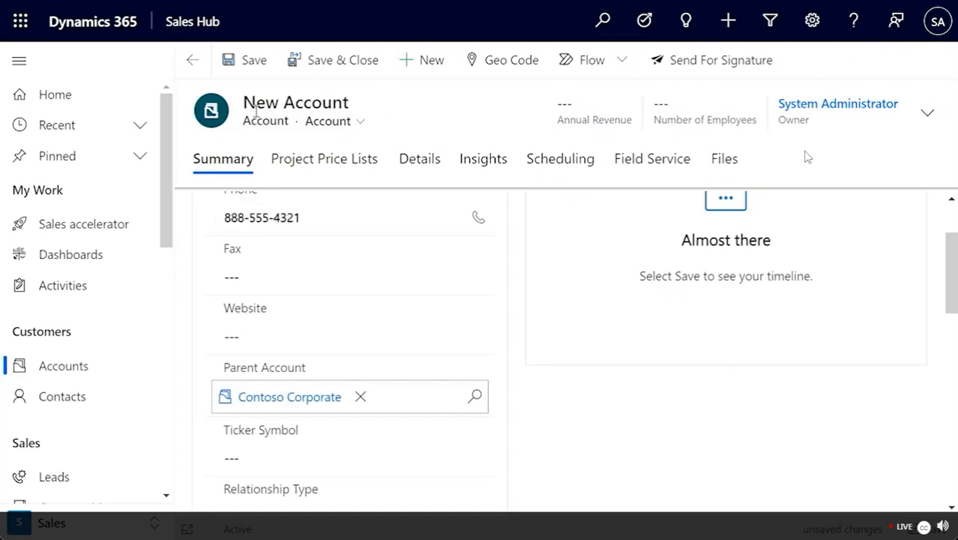
# Step: Save the Contoso North America account record and expand the related-sections overflow
pyautogui.click(242, 64)
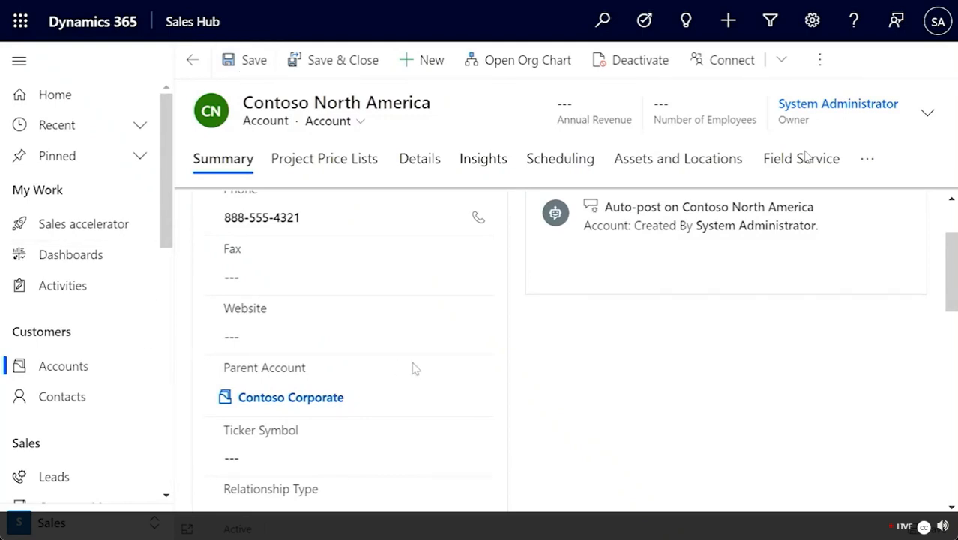
pyautogui.scroll(1, 412, 366)
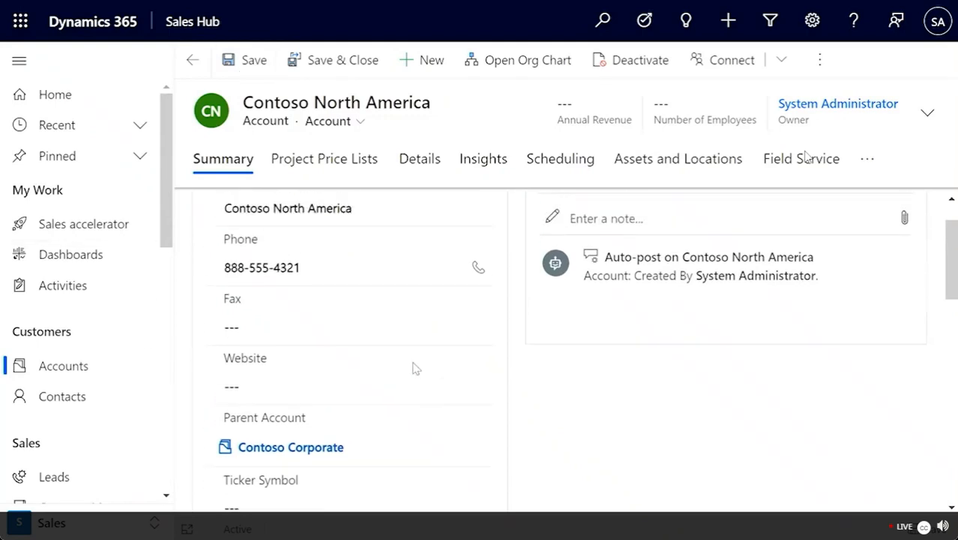
pyautogui.click(866, 164)
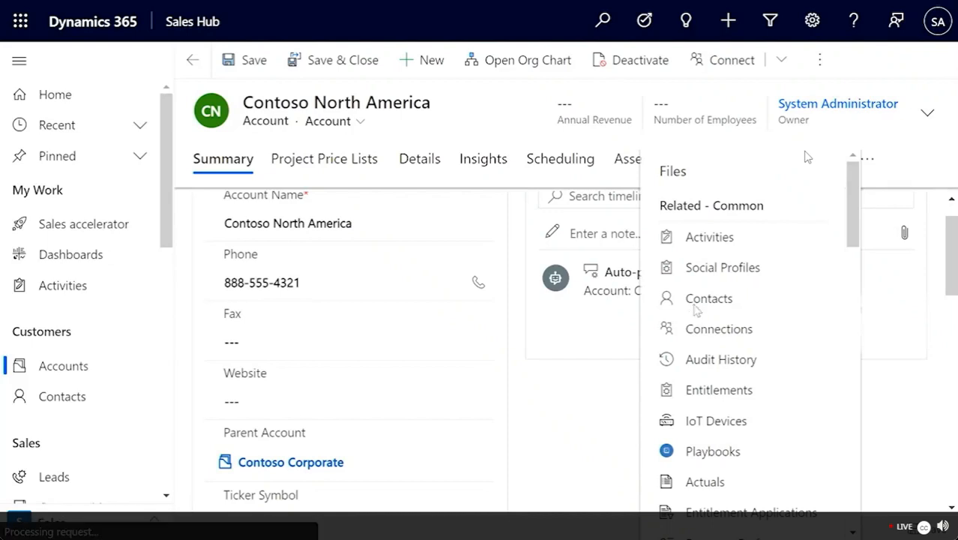
# Step: From the account's Contacts list, start a new contact and enter its first and last name
pyautogui.click(694, 308)
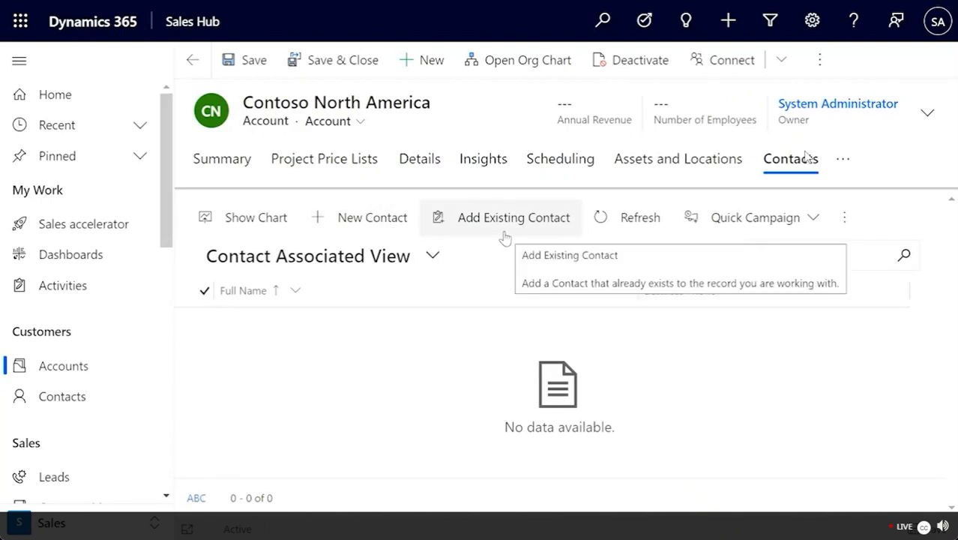
pyautogui.click(346, 215)
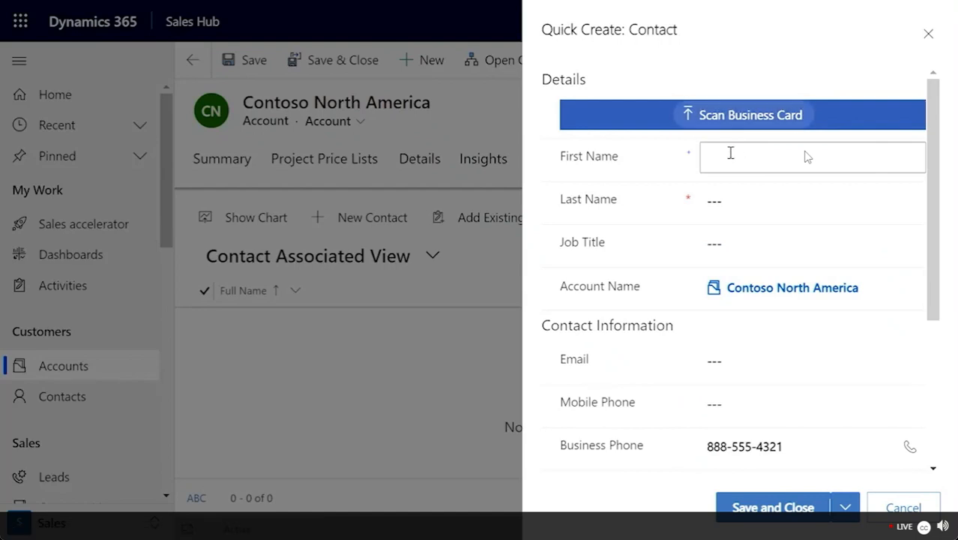
pyautogui.press('Tab')
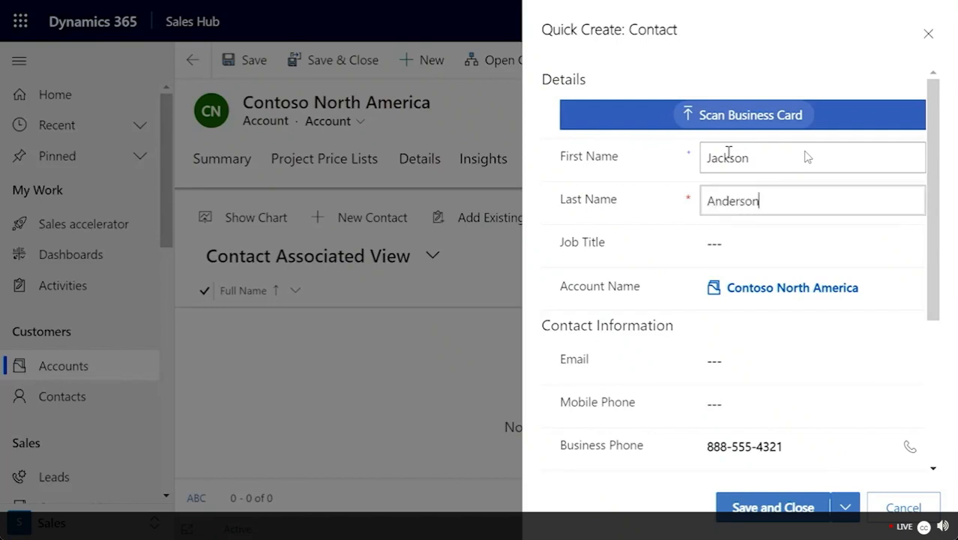
# Step: Give the contact job title CEO and an e-mail address, then save and close it
pyautogui.click(722, 233)
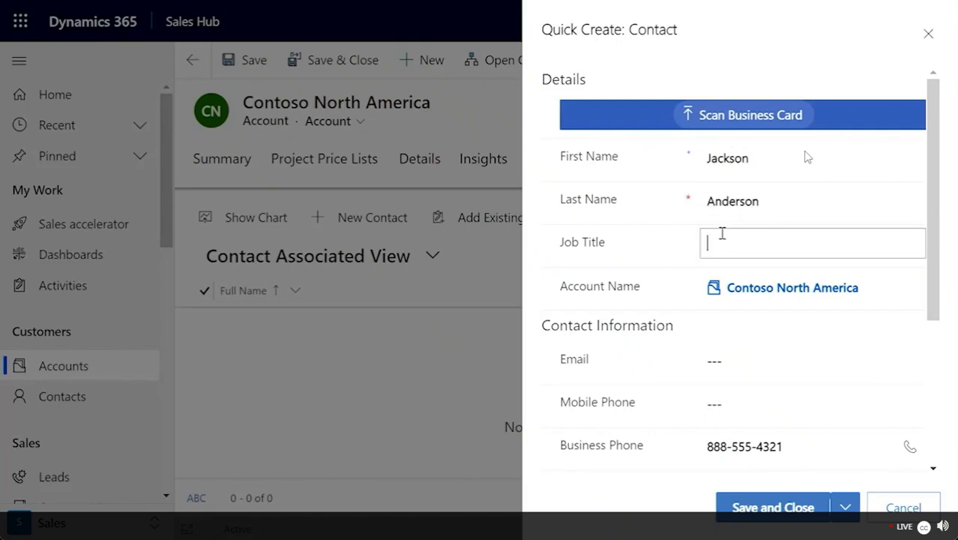
pyautogui.write('CEO')
pyautogui.click(742, 367)
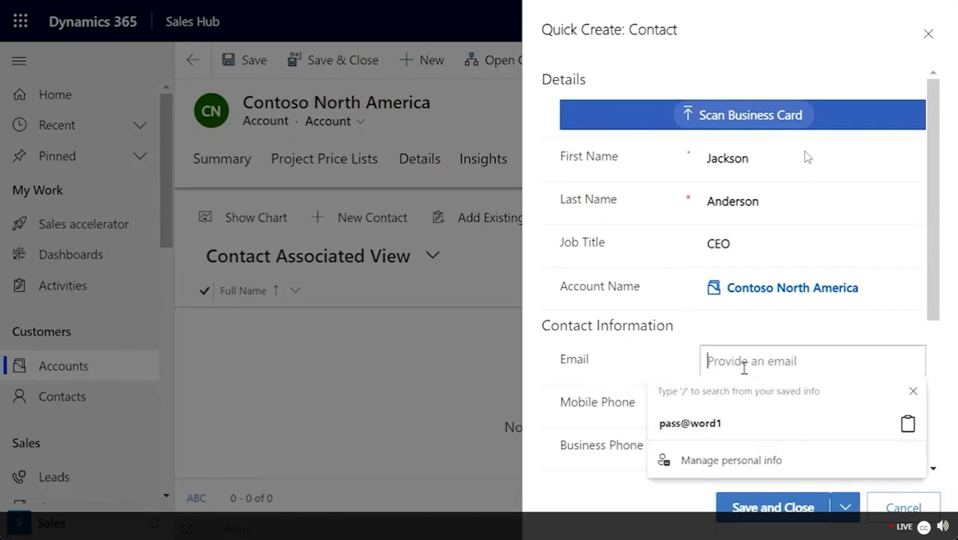
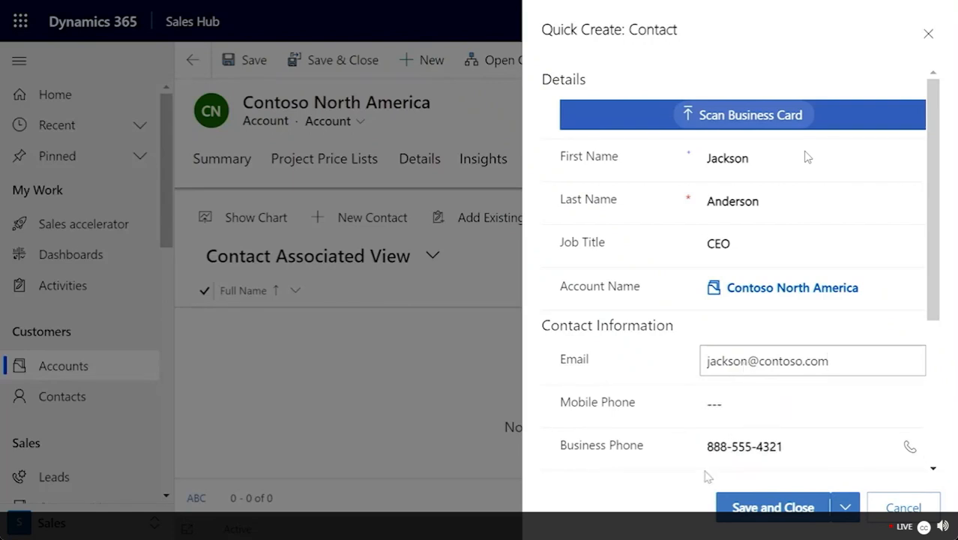
pyautogui.scroll(-3, 785, 442)
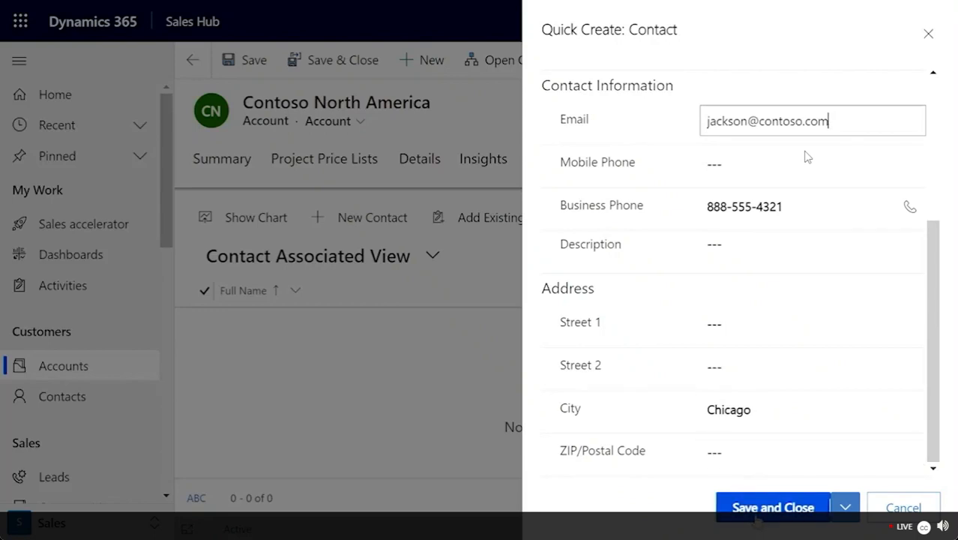
pyautogui.click(758, 510)
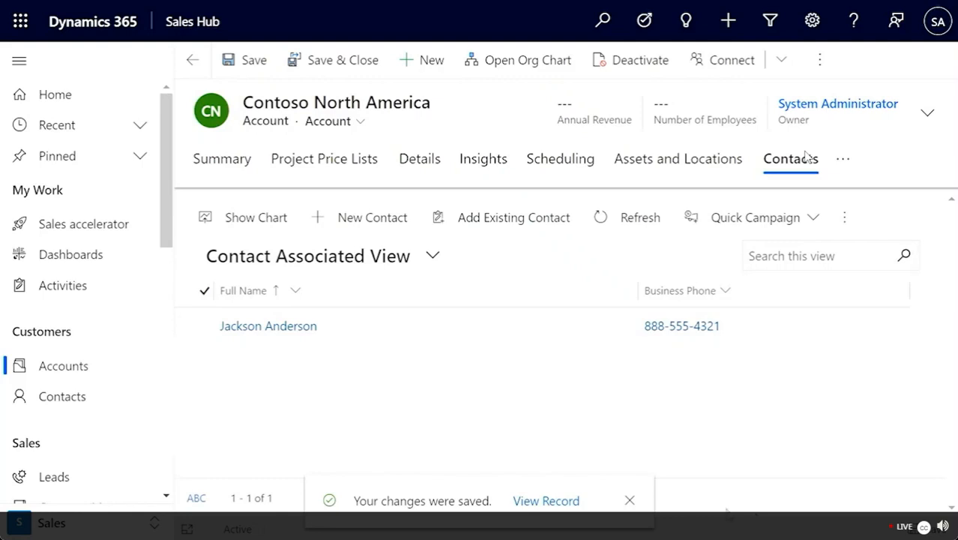
# Step: Dismiss the extra commands list, view the new contact's record, and return to the account
pyautogui.click(205, 328)
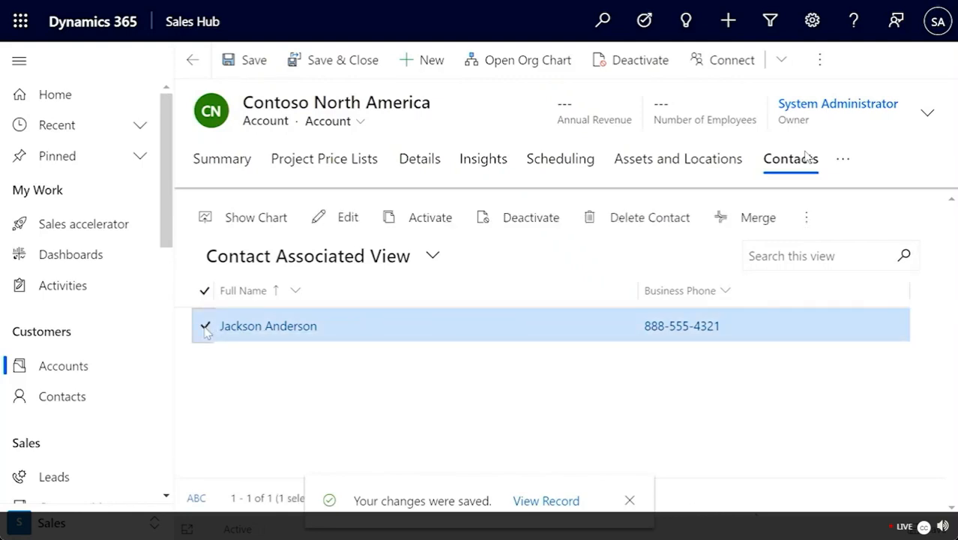
pyautogui.click(808, 230)
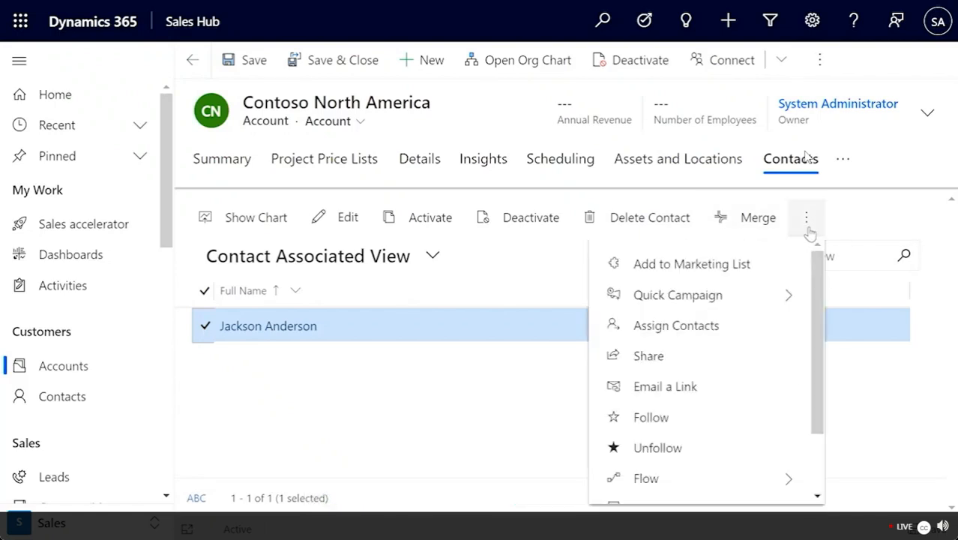
pyautogui.scroll(-2, 746, 455)
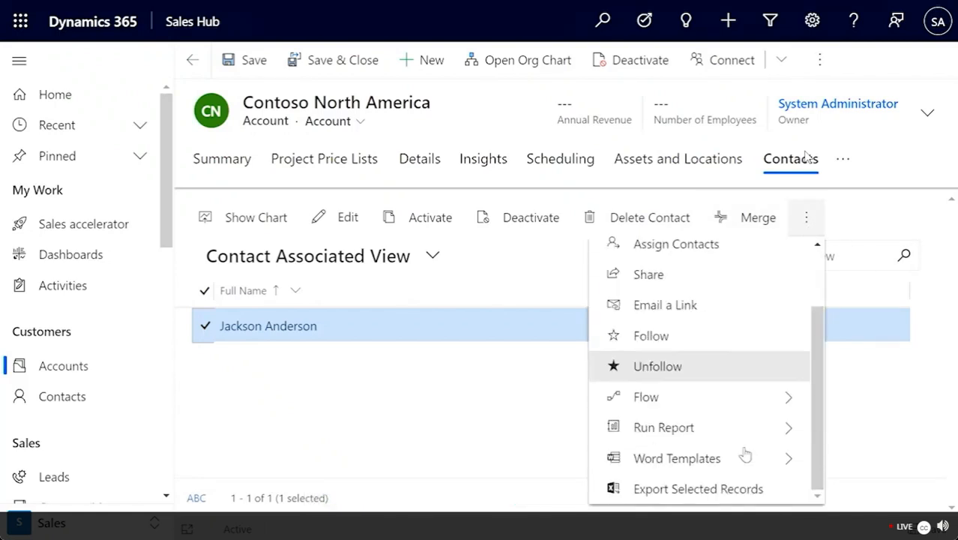
pyautogui.scroll(2, 744, 453)
pyautogui.click(386, 498)
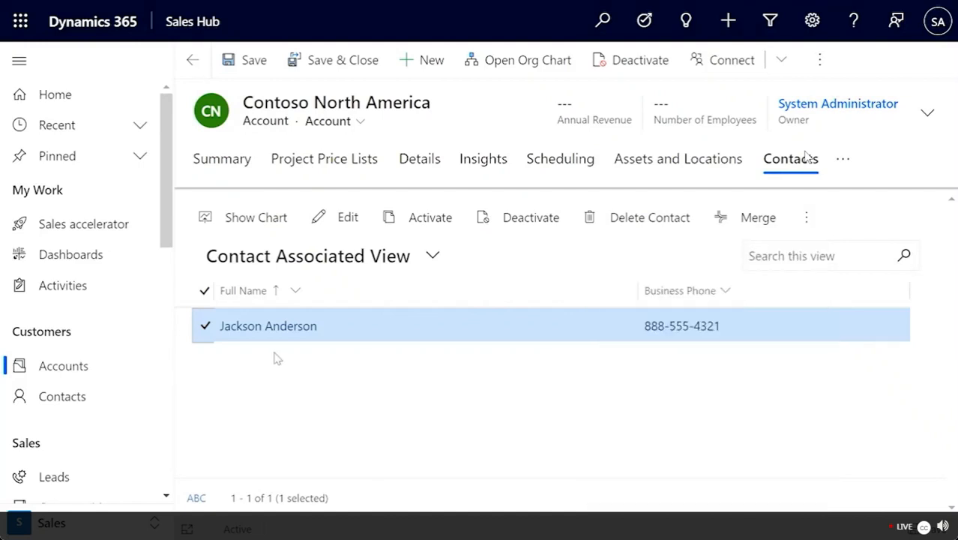
pyautogui.click(268, 326)
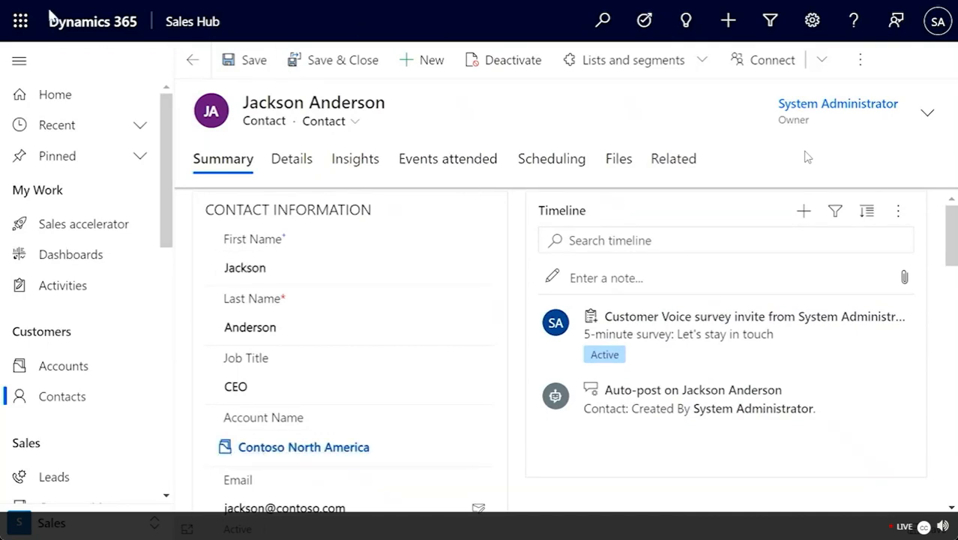
pyautogui.click(192, 62)
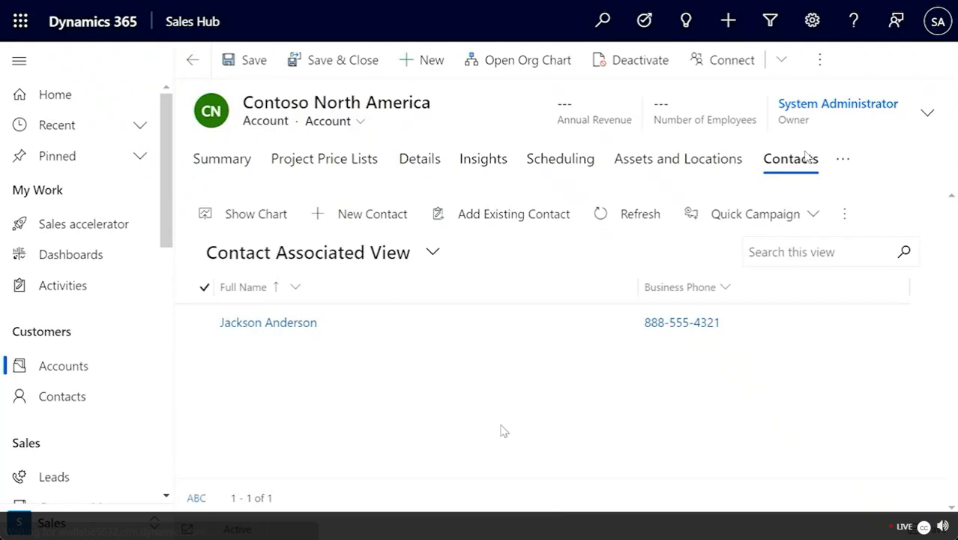
# Step: Open the CEO contact's record from the account's contacts
pyautogui.click(294, 326)
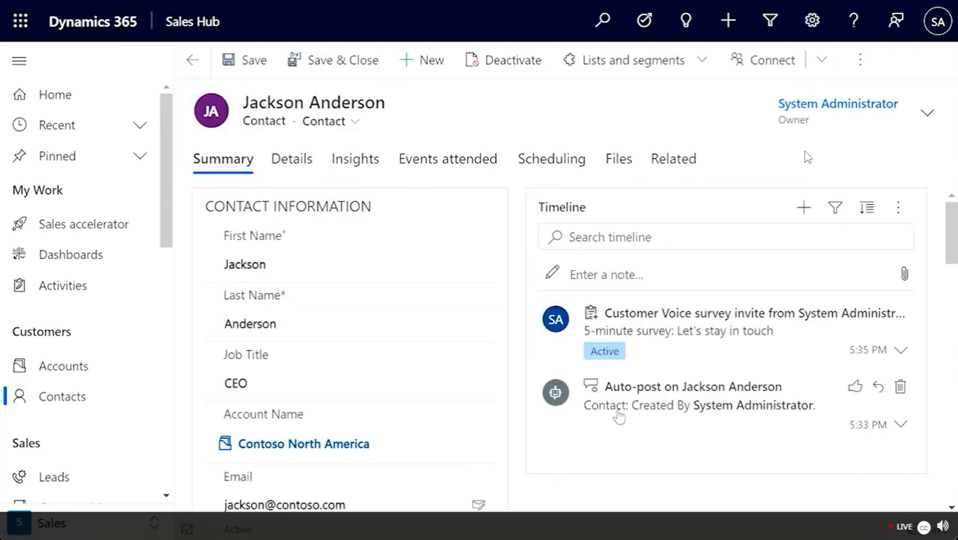
pyautogui.scroll(-2, 618, 416)
pyautogui.scroll(2, 618, 414)
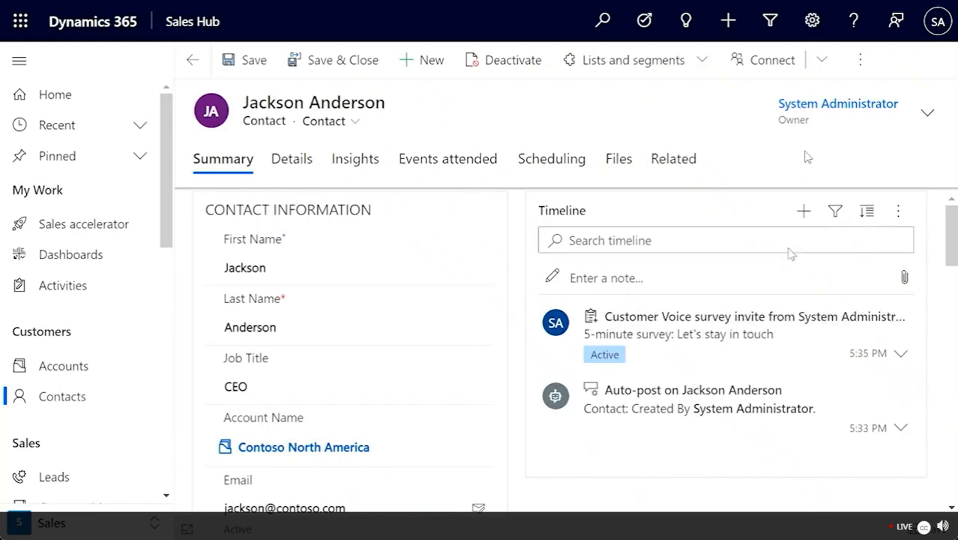
# Step: Start a new Appointment from the contact's timeline
pyautogui.click(803, 212)
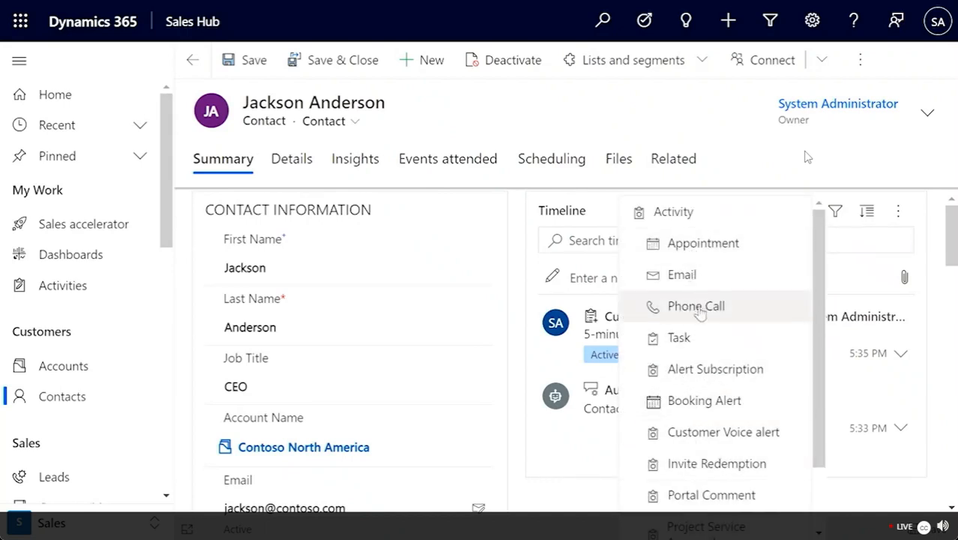
pyautogui.scroll(-2, 712, 375)
pyautogui.scroll(2, 667, 381)
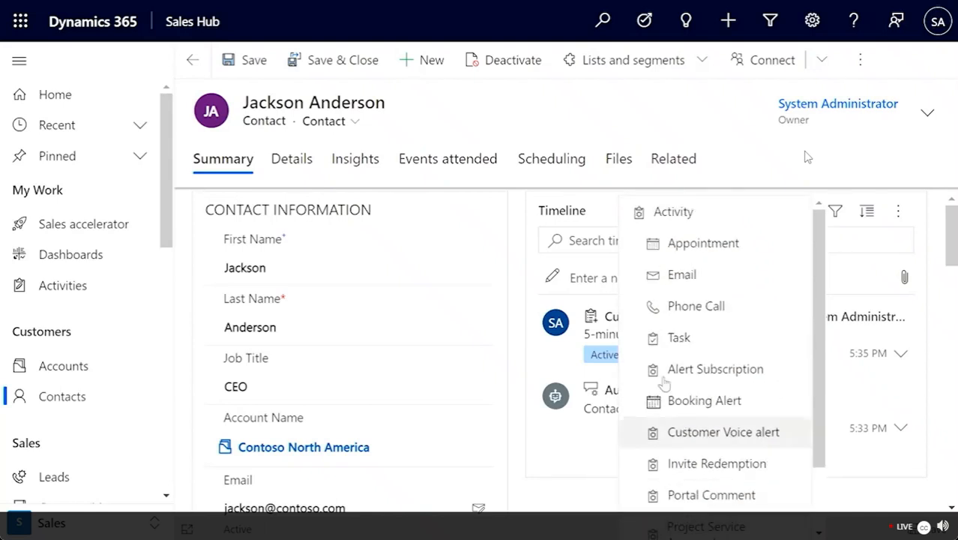
pyautogui.click(664, 244)
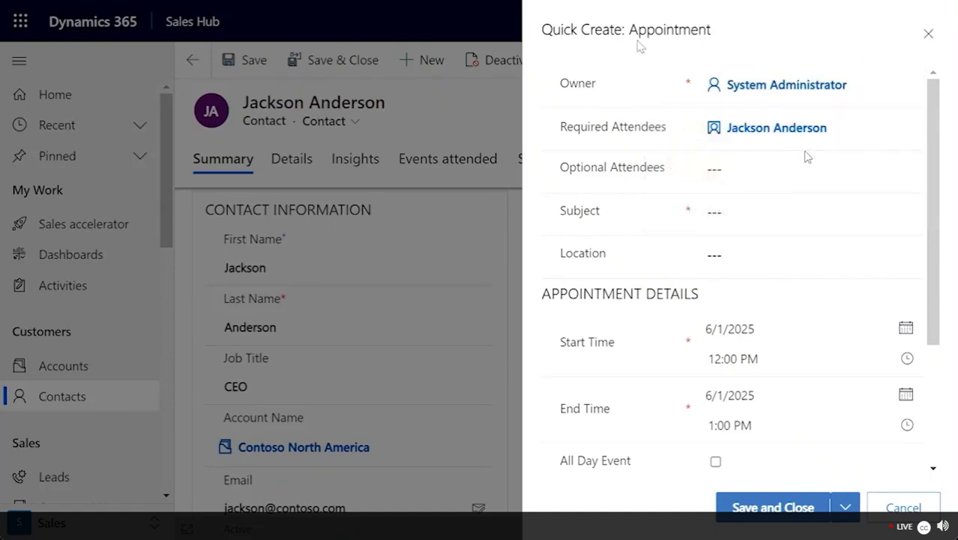
# Step: Save a 6/1/2025 12:00–1:00 PM appointment at Diner 1, subject 'Meeting with' the contact's first name
pyautogui.moveTo(607, 96)
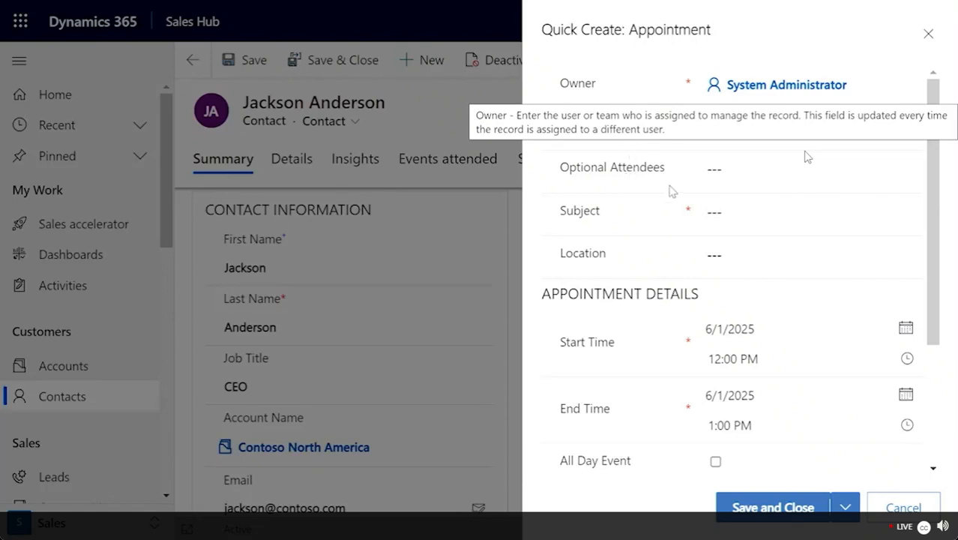
pyautogui.click(762, 216)
pyautogui.write('Meeting w')
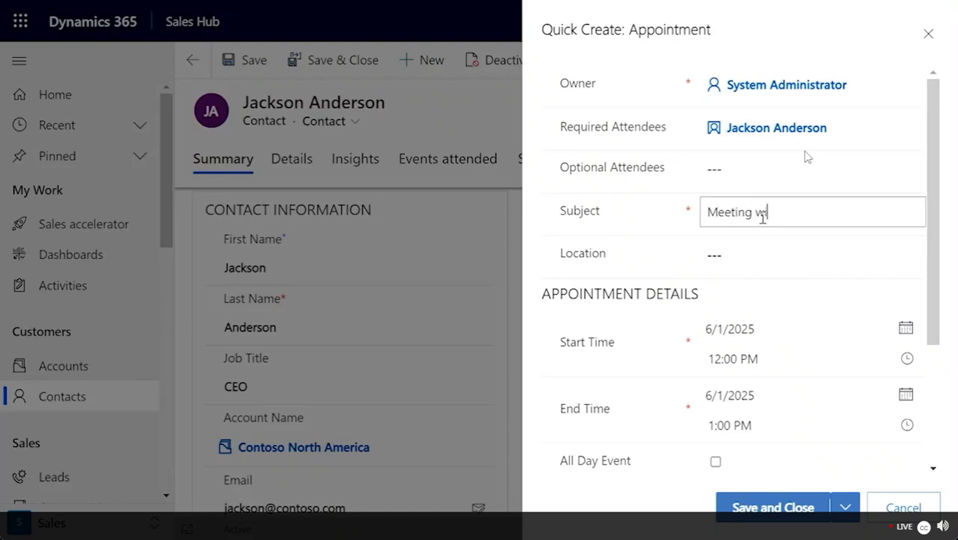
pyautogui.write('ith Jackson')
pyautogui.click(721, 253)
pyautogui.write('Diner 1')
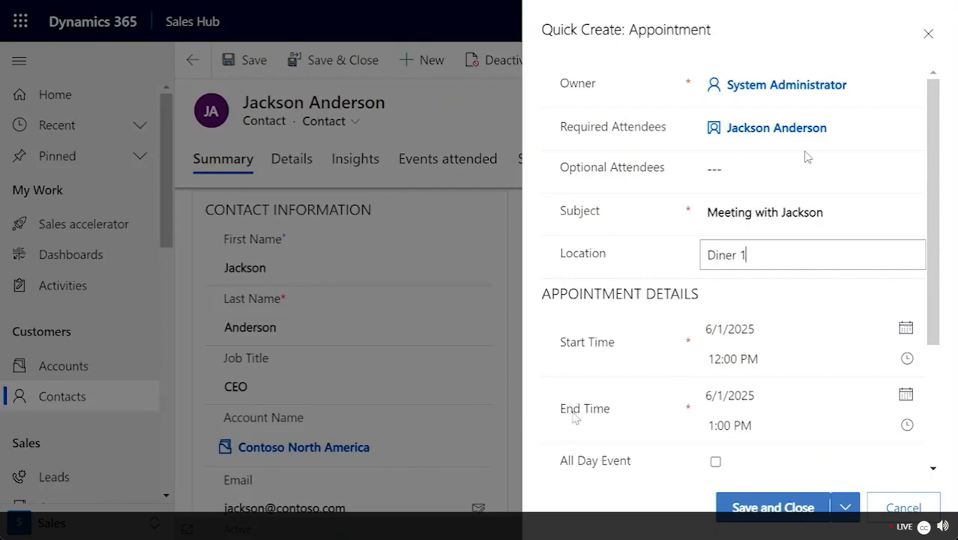
pyautogui.scroll(-3, 807, 157)
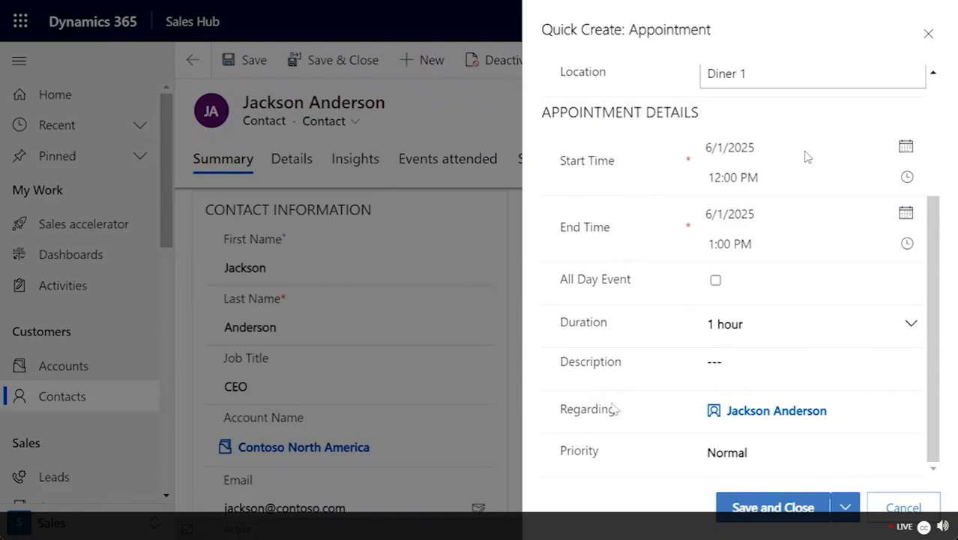
pyautogui.click(758, 508)
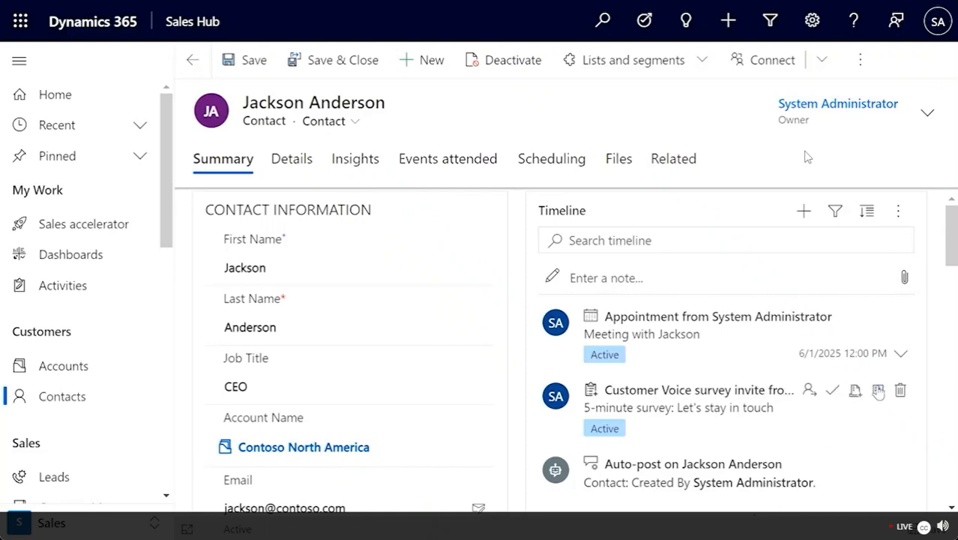
# Step: Preview the new appointment in the contact's timeline, then open its full record
pyautogui.click(900, 353)
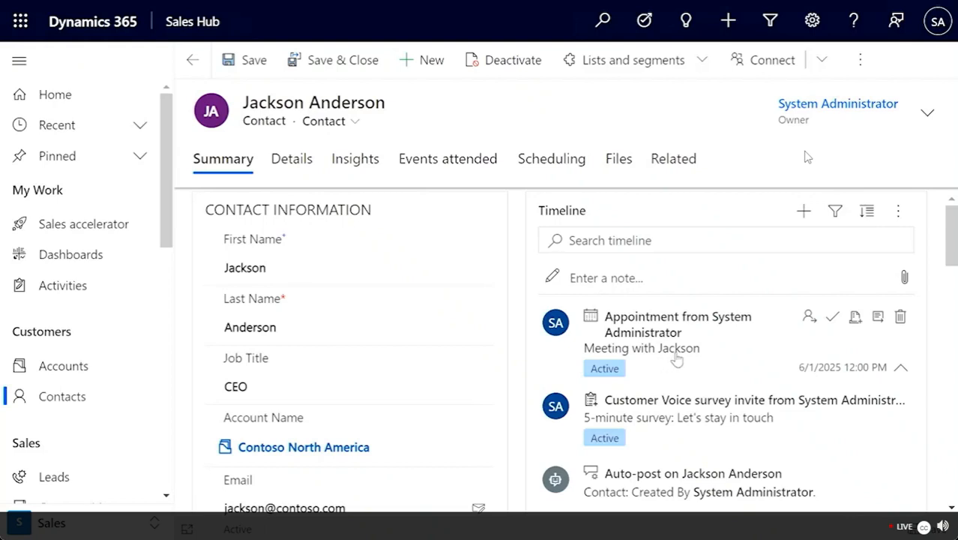
pyautogui.click(681, 354)
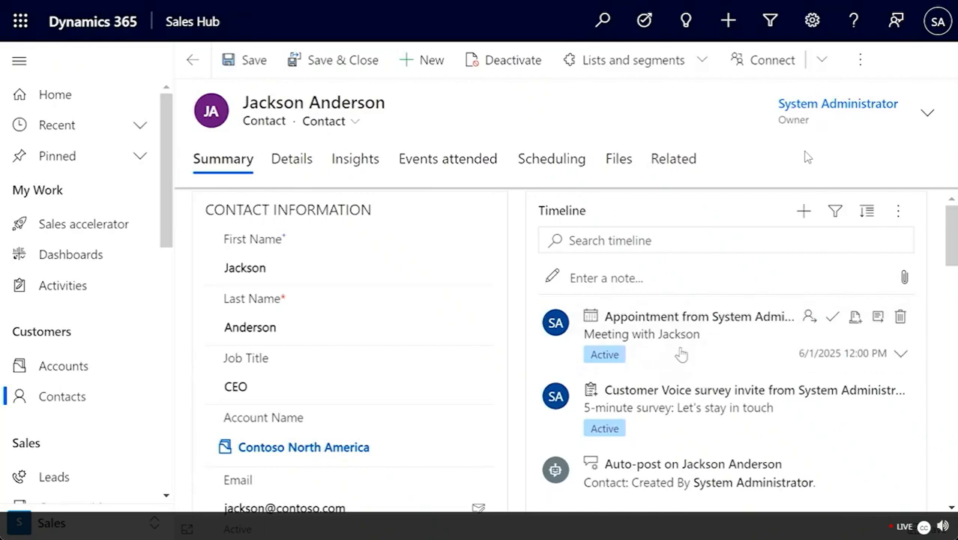
pyautogui.click(878, 318)
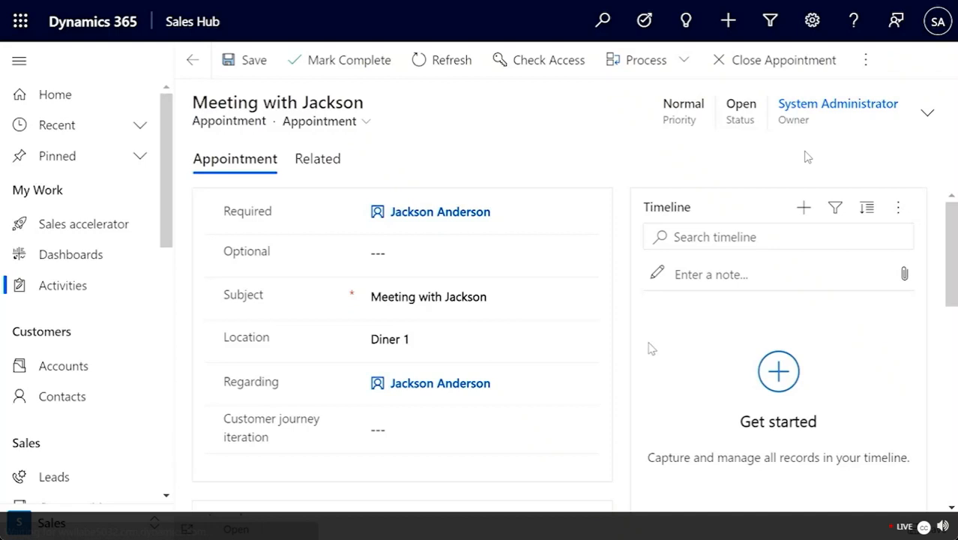
# Step: Post a 'Lunch meeting' note saying the contact is interested in buying our product
pyautogui.click(707, 277)
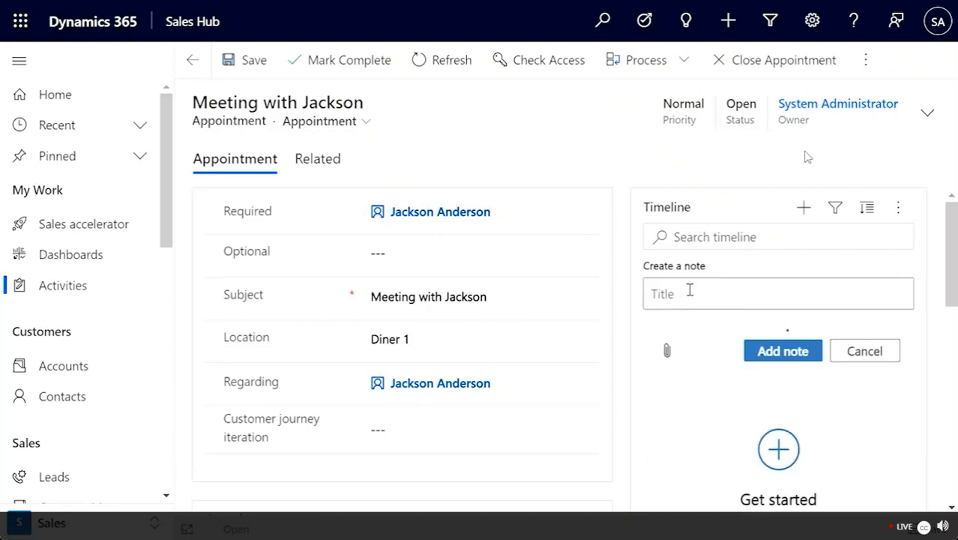
pyautogui.write('Lu')
pyautogui.press('BackSpace')
pyautogui.press('BackSpace')
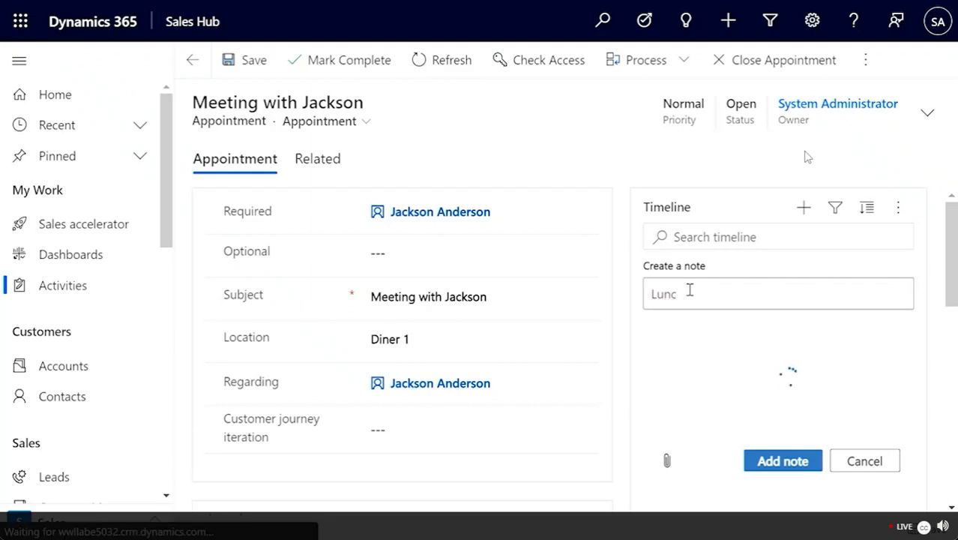
pyautogui.write('h meeting')
pyautogui.click(657, 343)
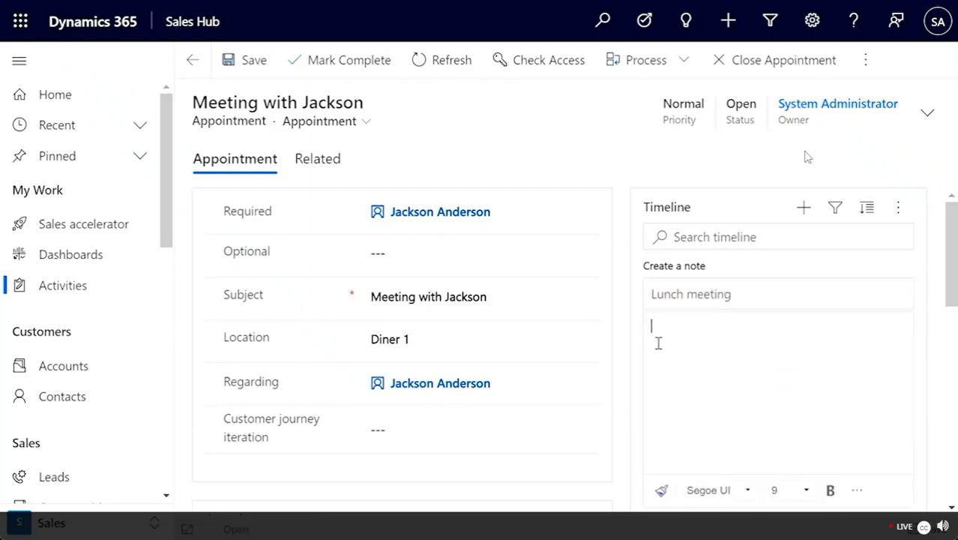
pyautogui.write('Jackson is interested in b')
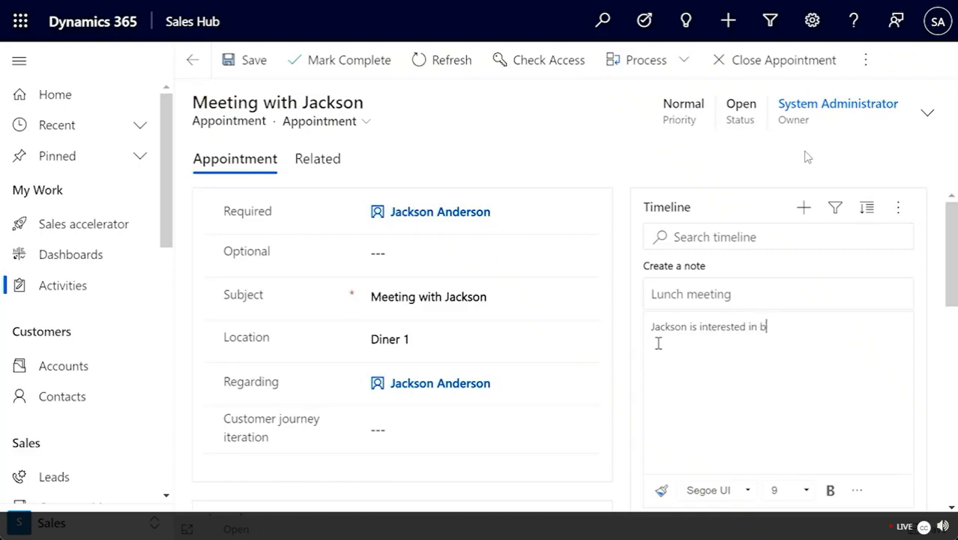
pyautogui.write('uying our product')
pyautogui.scroll(-3, 658, 344)
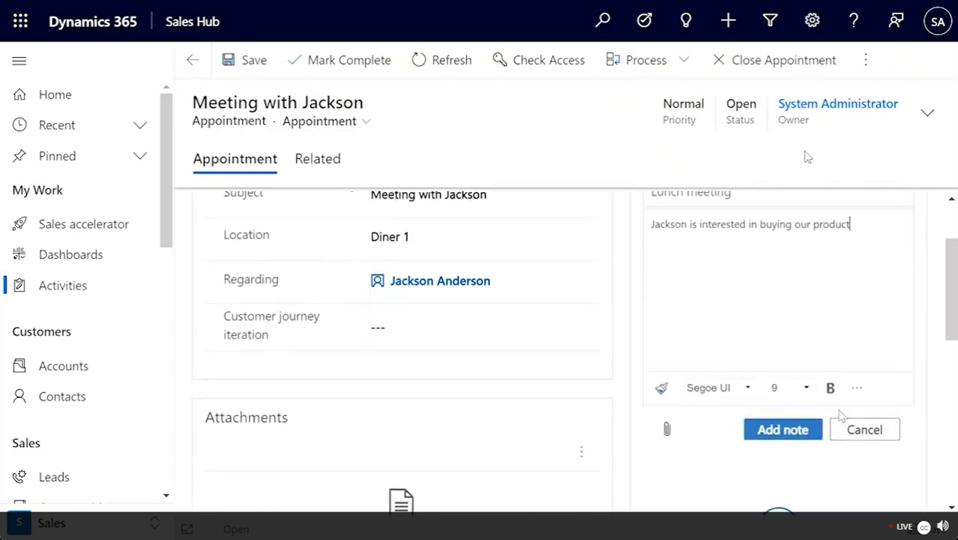
pyautogui.click(783, 432)
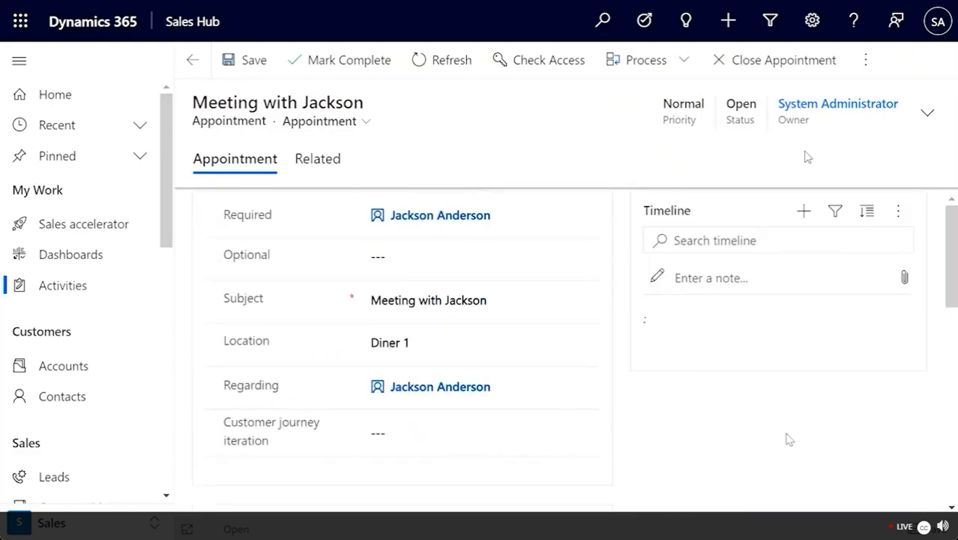
# Step: Mark the appointment complete, then save and close back to Contoso North America's contacts
pyautogui.click(330, 63)
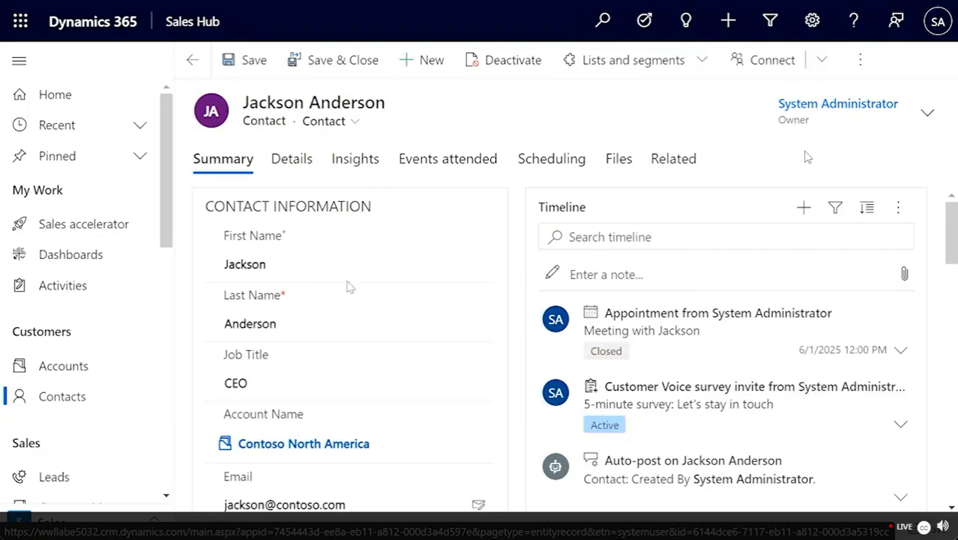
pyautogui.click(310, 72)
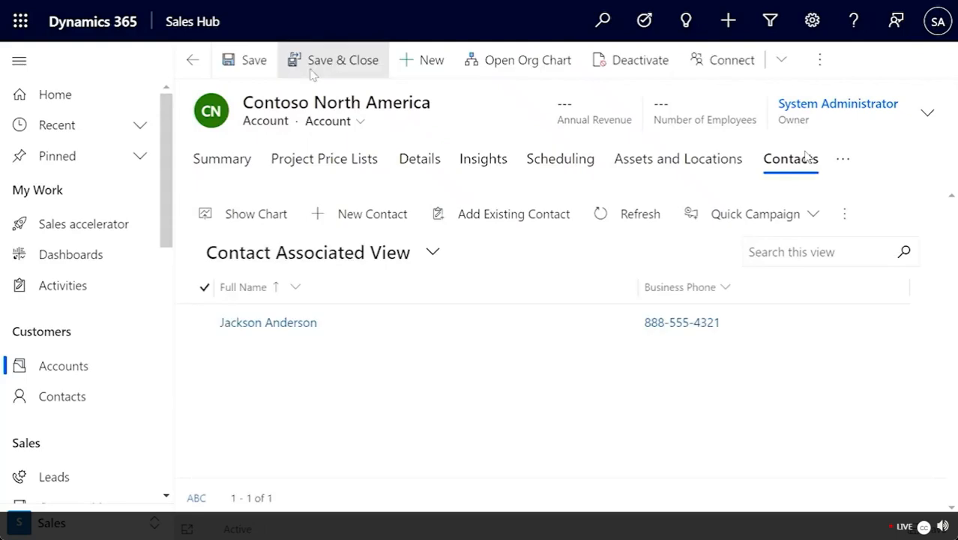
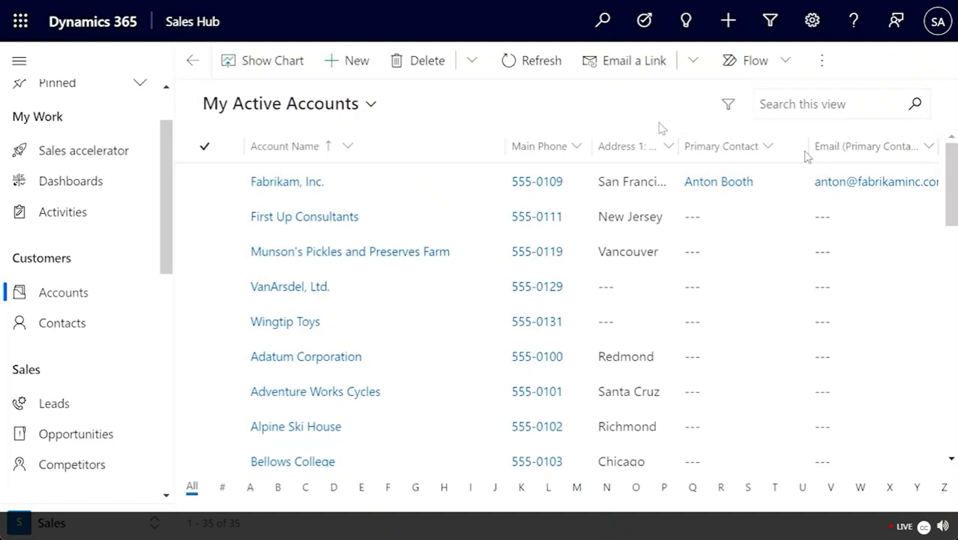
# Step: Open the advanced filtering panel for the 35 accounts in My Active Accounts
pyautogui.click(730, 105)
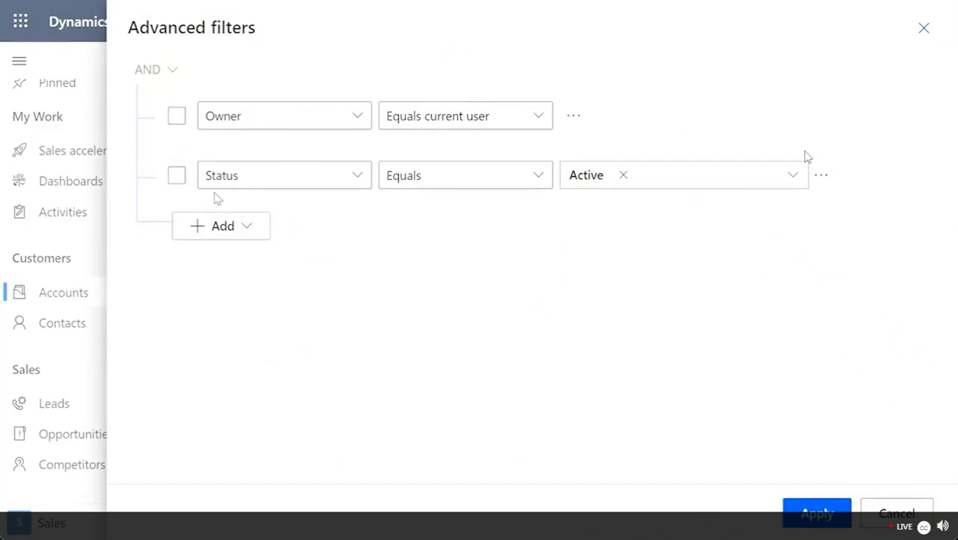
# Step: Add an Address 1: City Equals 'Redmond' condition and apply it, leaving three accounts
pyautogui.click(215, 235)
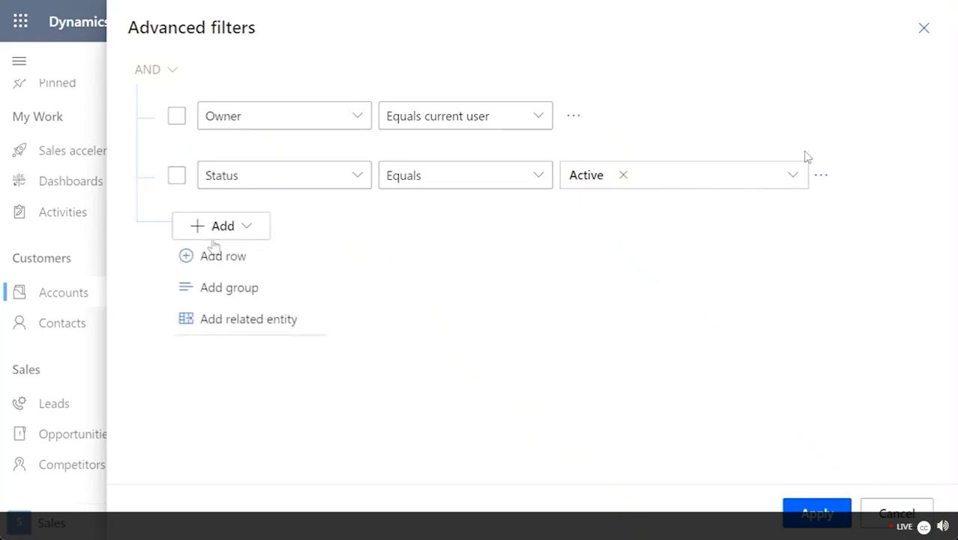
pyautogui.click(233, 263)
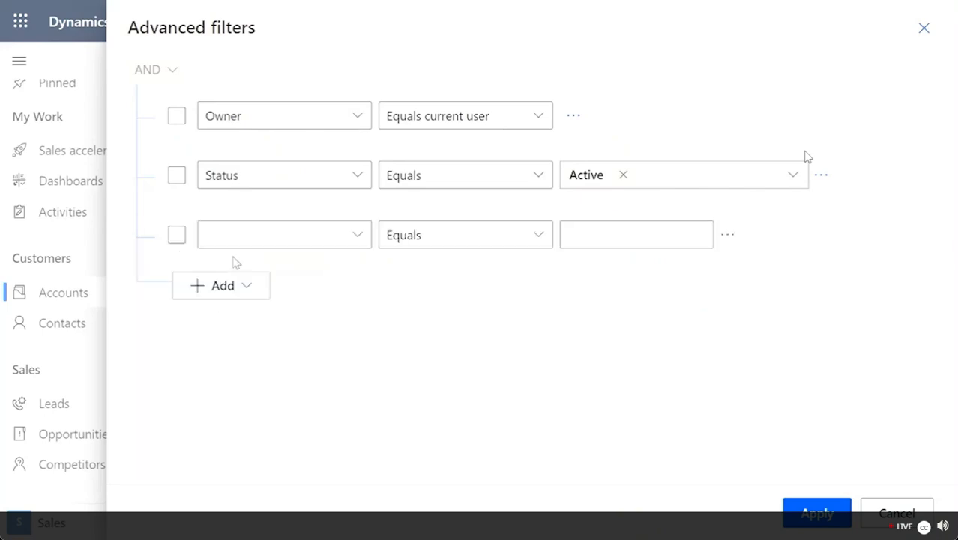
pyautogui.click(293, 234)
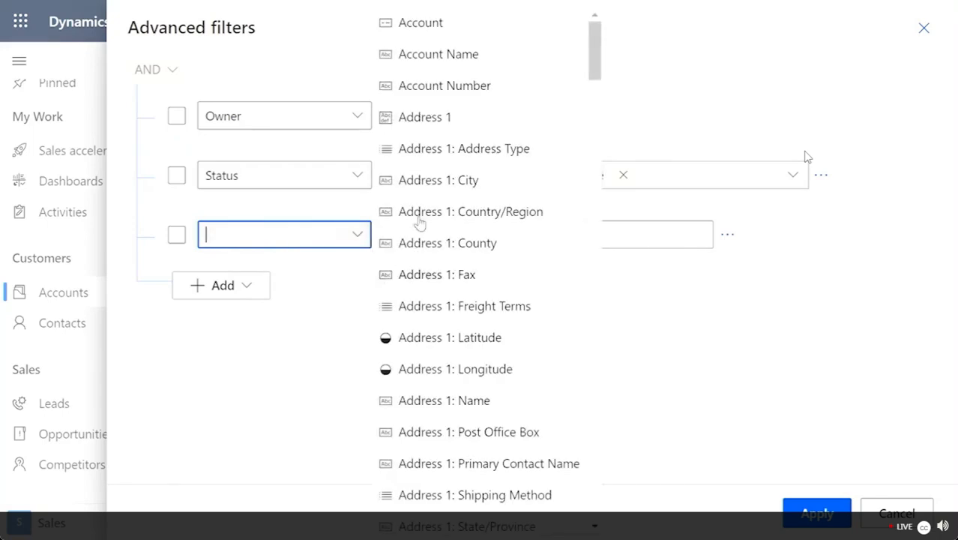
pyautogui.click(429, 186)
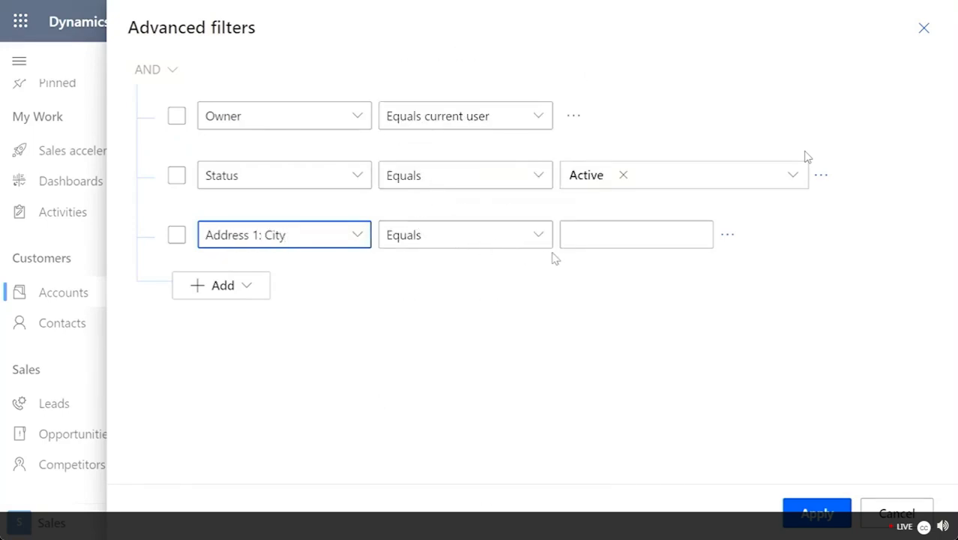
pyautogui.click(588, 235)
pyautogui.write('R')
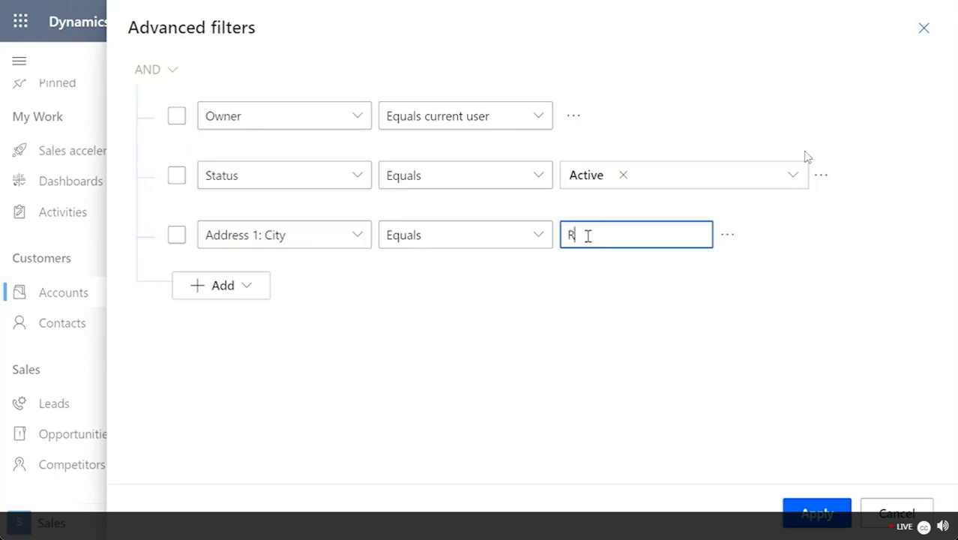
pyautogui.write('edmond')
pyautogui.click(539, 237)
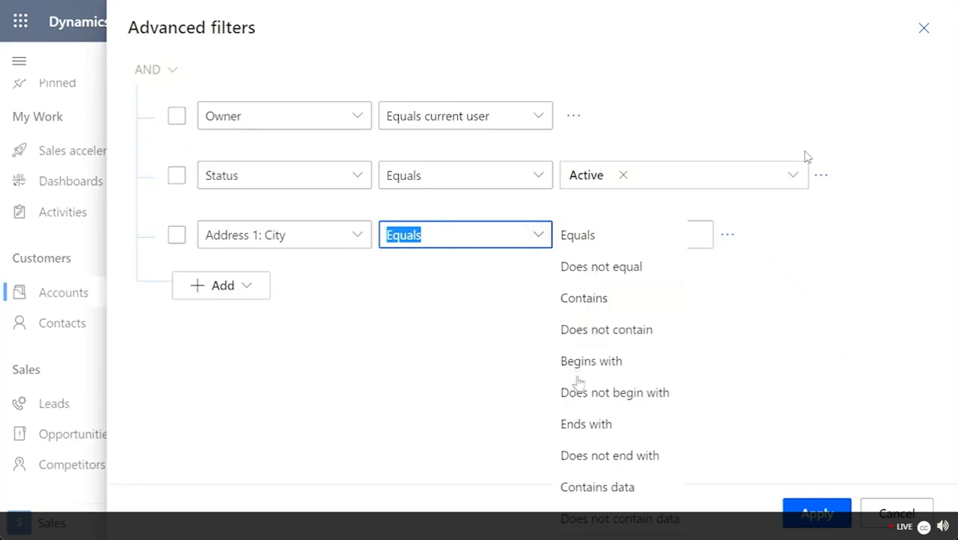
pyautogui.click(398, 407)
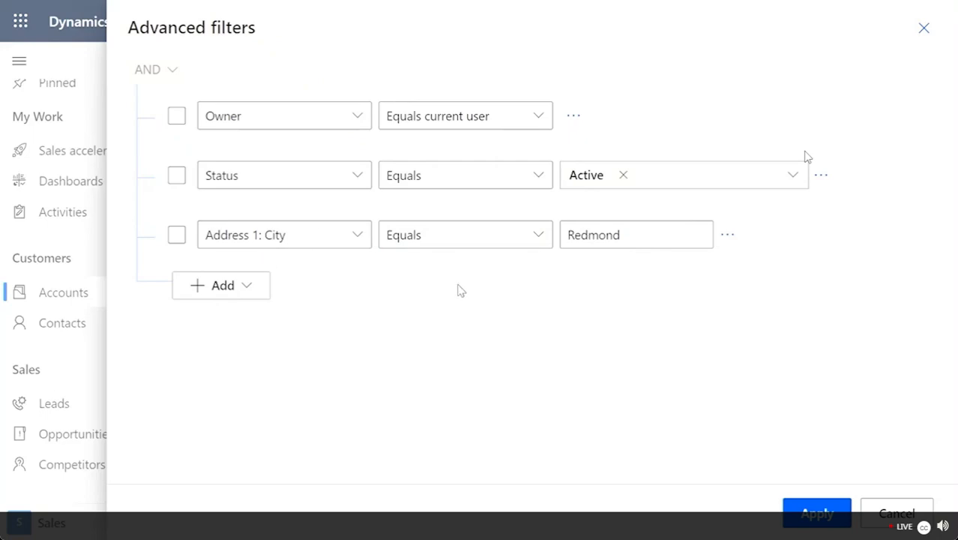
pyautogui.click(816, 513)
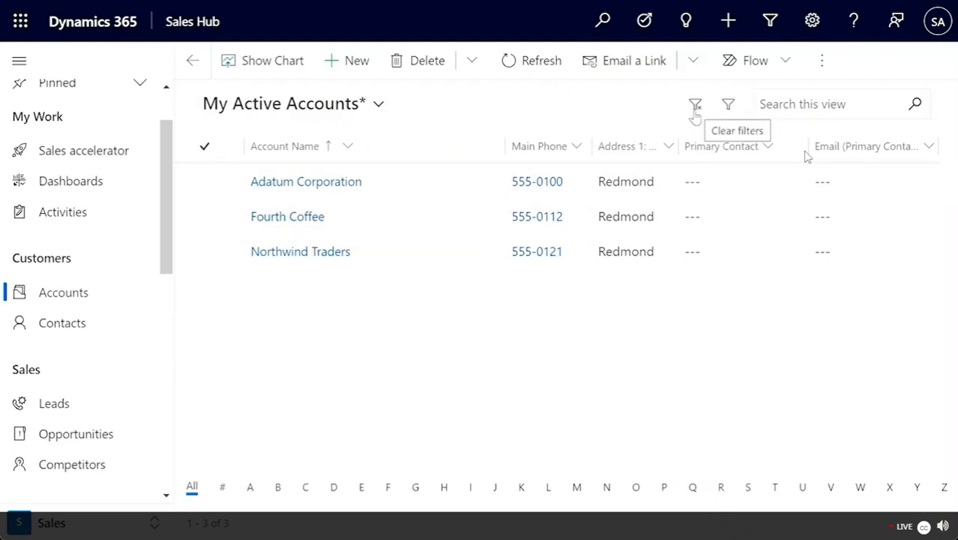
# Step: Clear the city filter, search the view for 'Four', and open the Fourth Coffee account
pyautogui.click(700, 114)
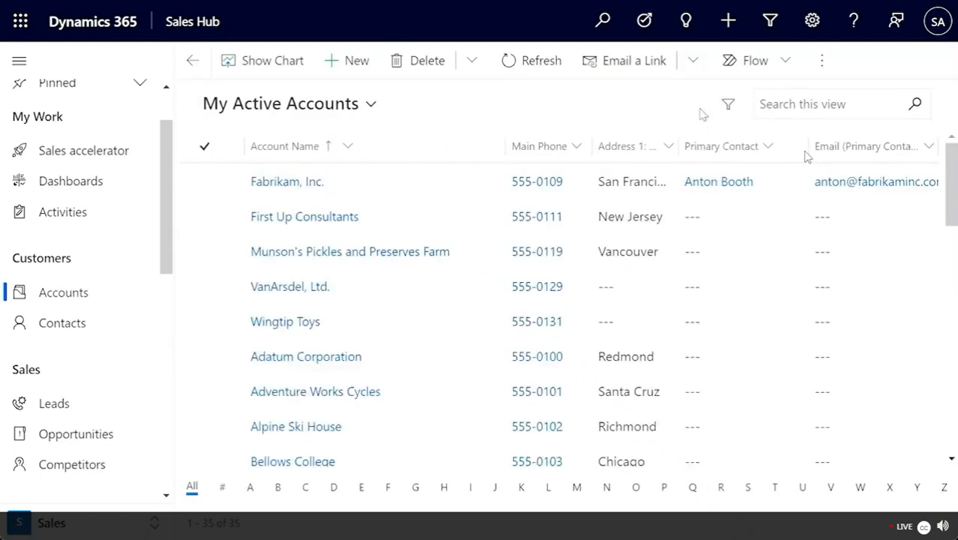
pyautogui.click(778, 111)
pyautogui.write('Fourth')
pyautogui.press('Return')
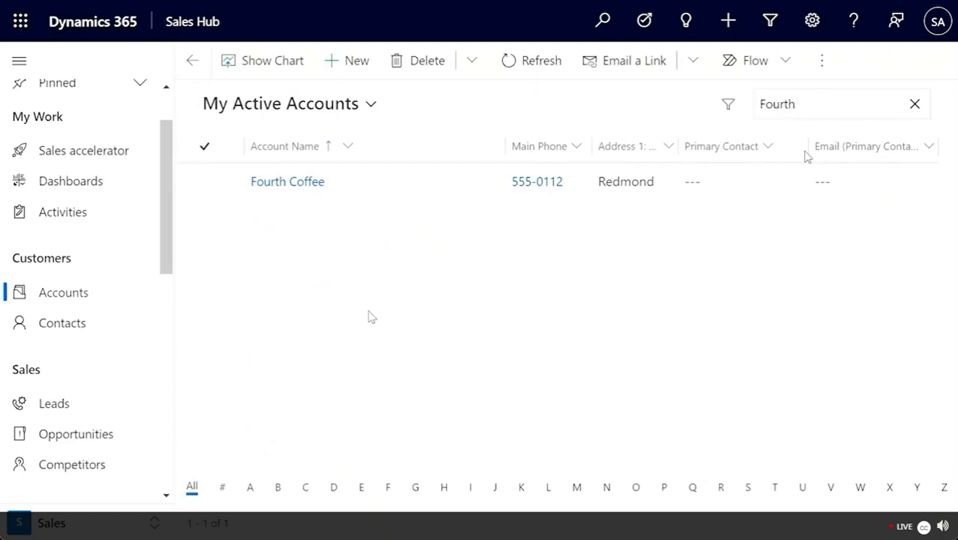
pyautogui.click(283, 184)
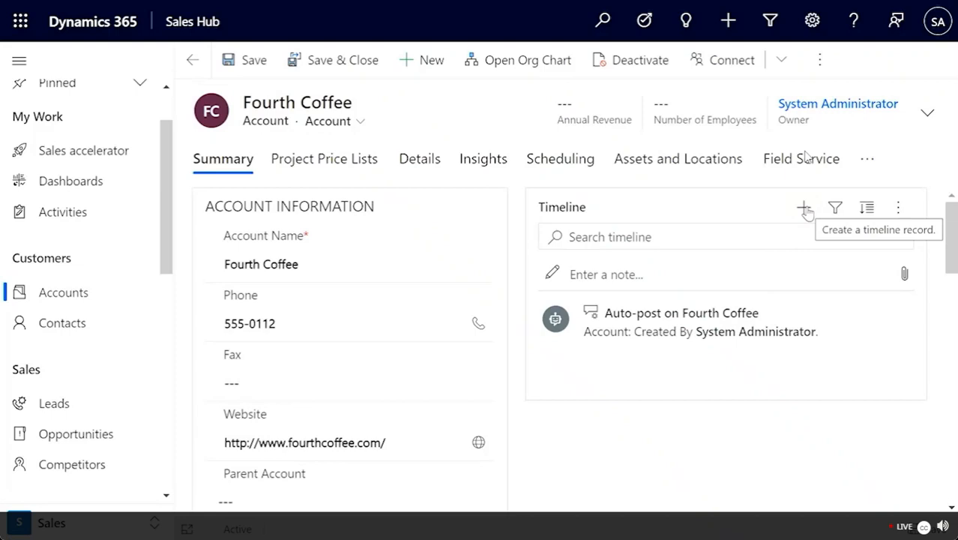
# Step: Add a timeline task 'Sending Marketing Material' due 6/1/2025 with High priority, and save it
pyautogui.click(804, 209)
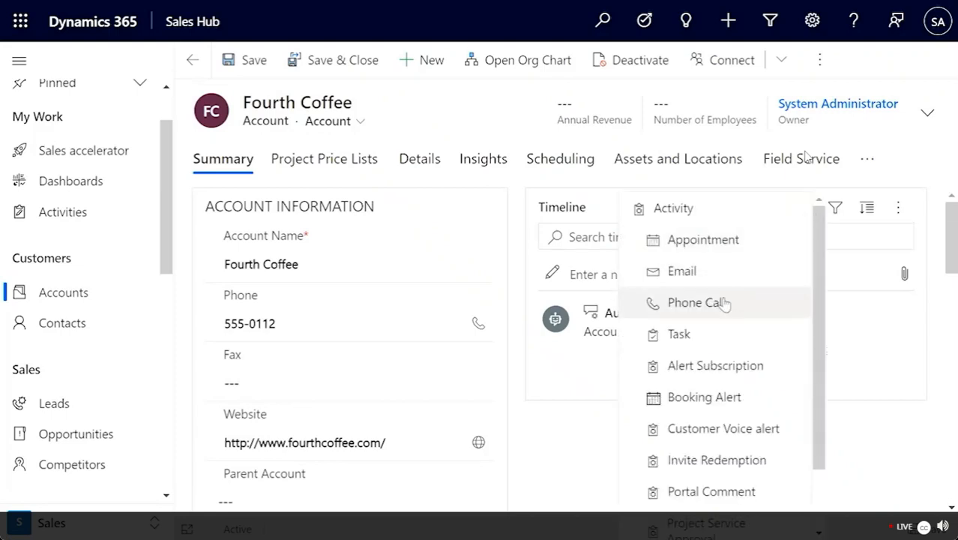
pyautogui.click(679, 334)
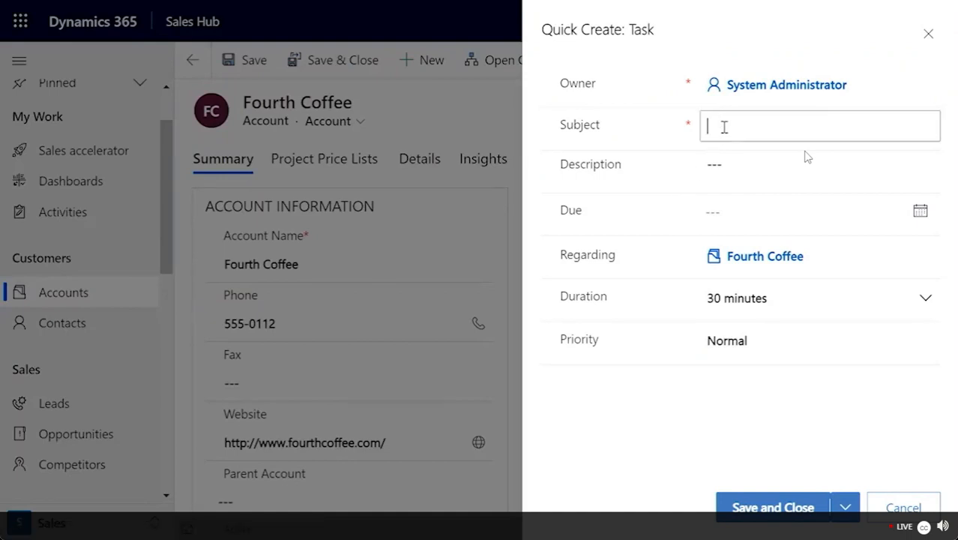
pyautogui.write('Sending M')
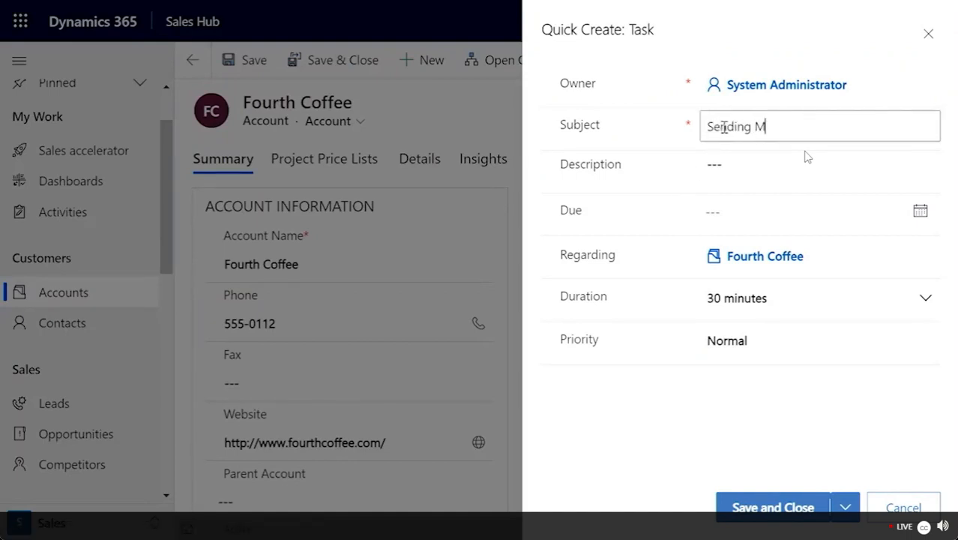
pyautogui.write('arketing Material')
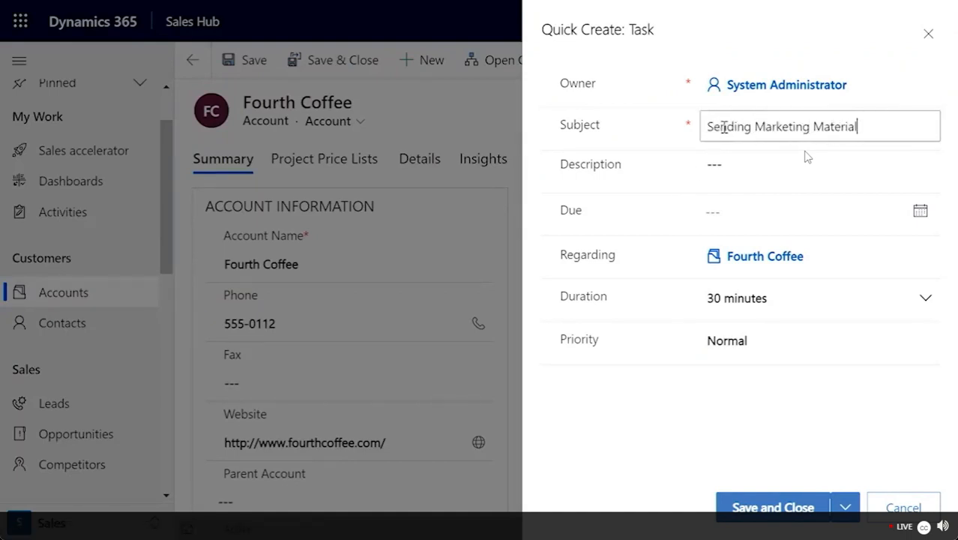
pyautogui.press('Tab')
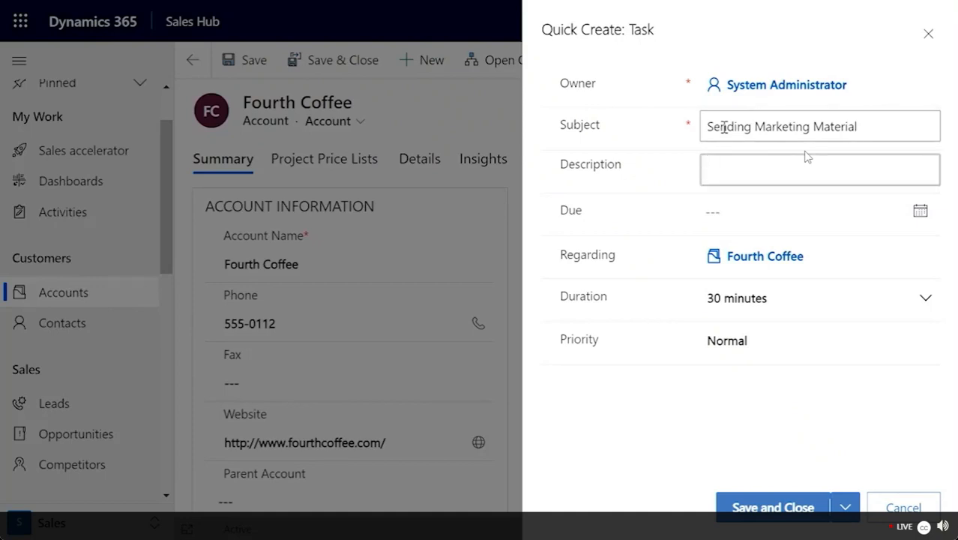
pyautogui.press('Tab')
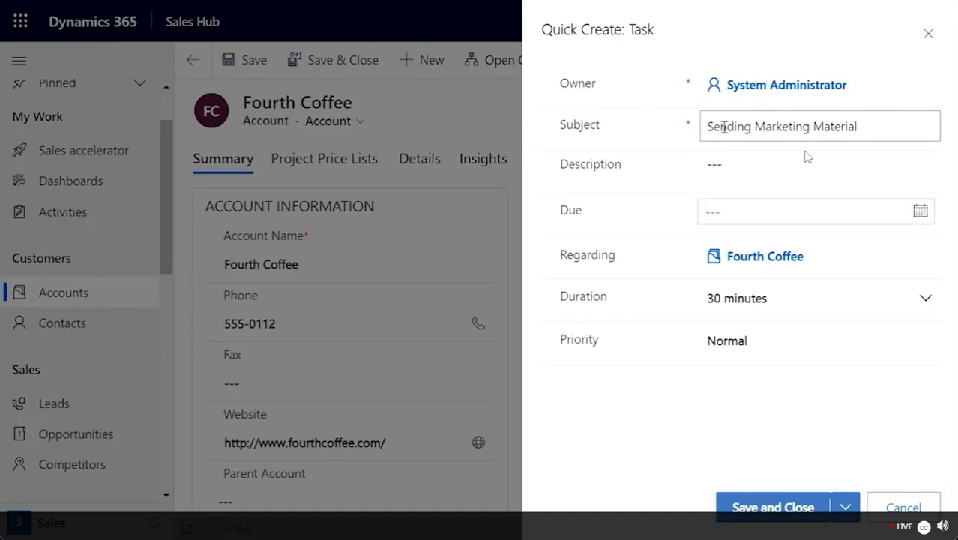
pyautogui.write('06/1/2025')
pyautogui.click(740, 353)
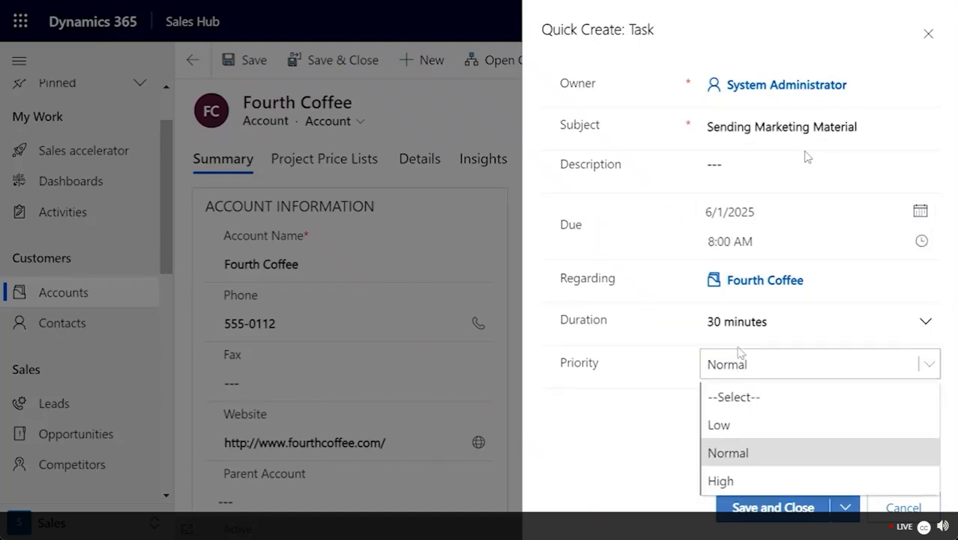
pyautogui.click(720, 479)
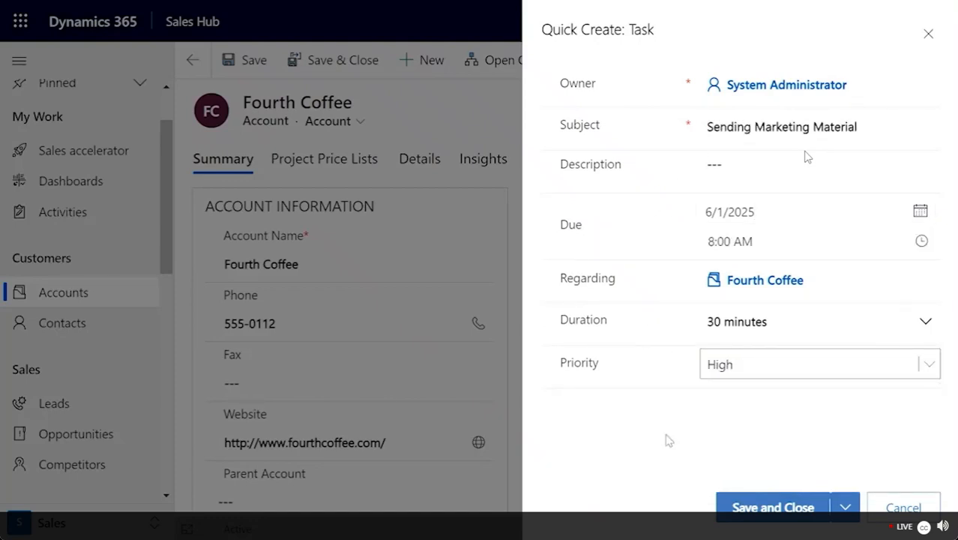
pyautogui.click(772, 508)
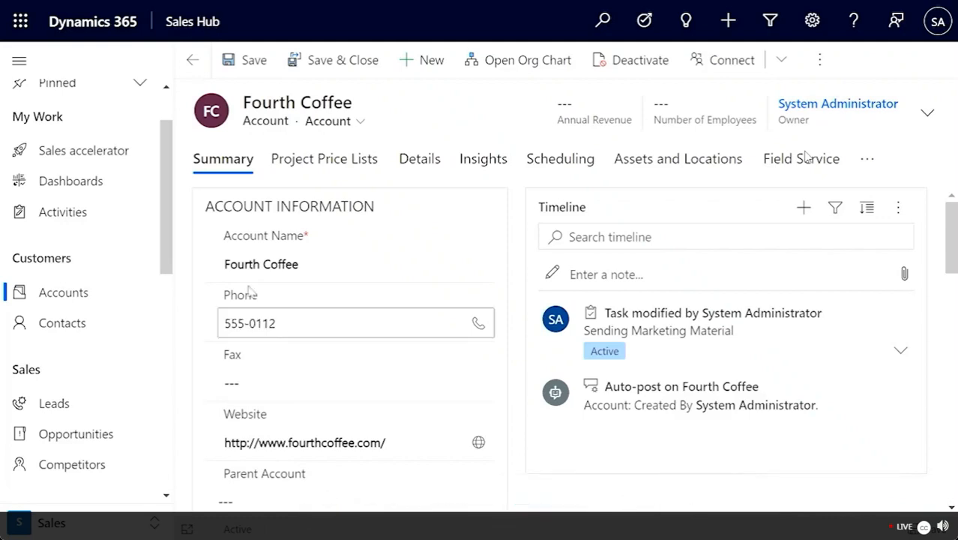
# Step: Return to the accounts list, pin Fourth Coffee from Recent, and expand the Pinned group
pyautogui.click(342, 66)
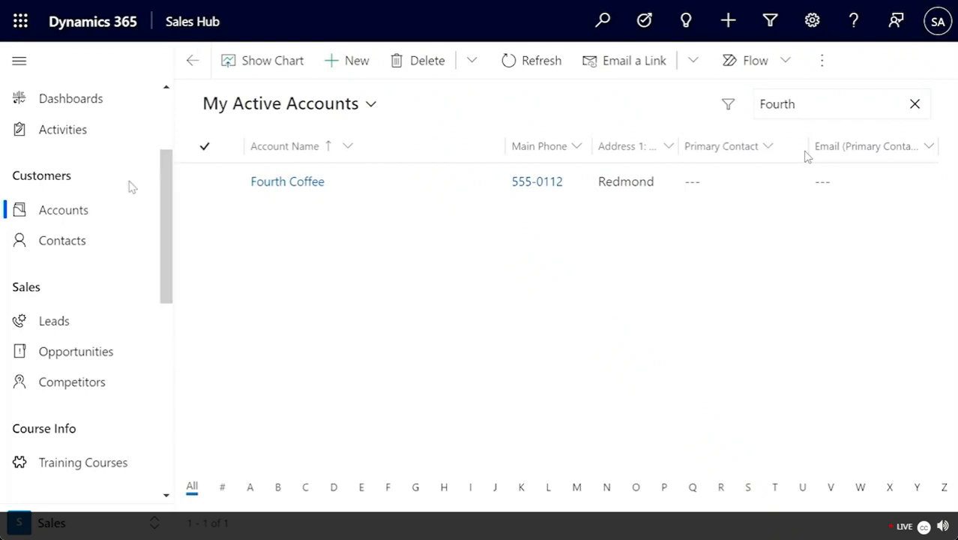
pyautogui.scroll(2, 131, 186)
pyautogui.scroll(3, 131, 186)
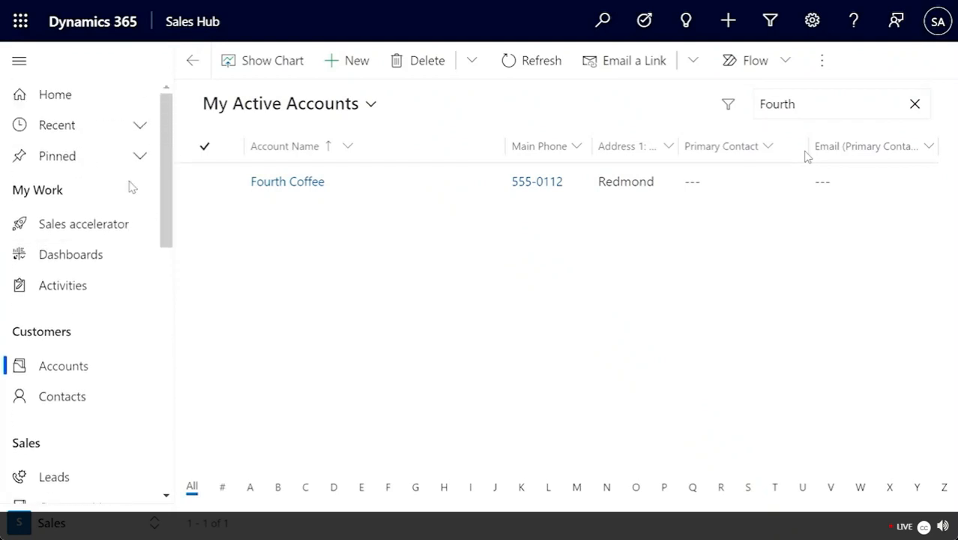
pyautogui.click(141, 126)
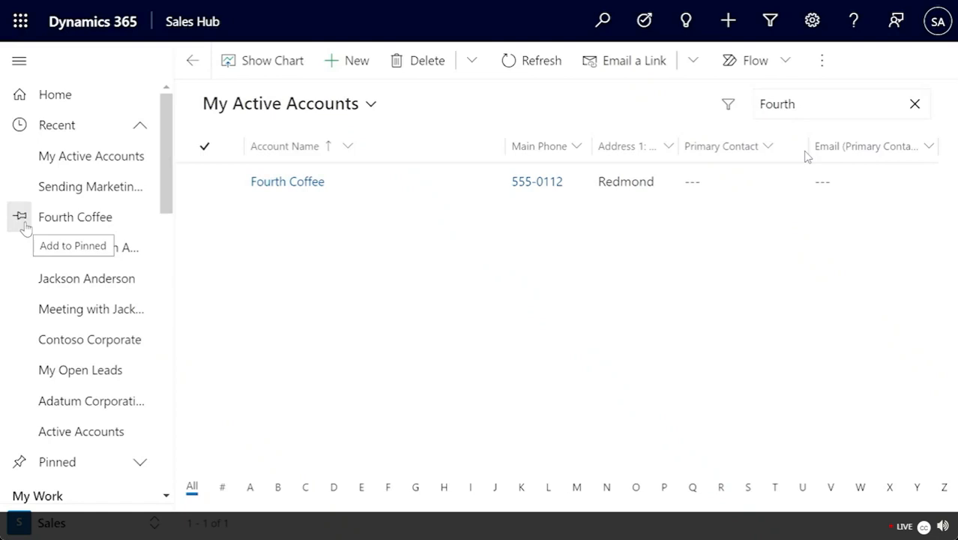
pyautogui.click(20, 216)
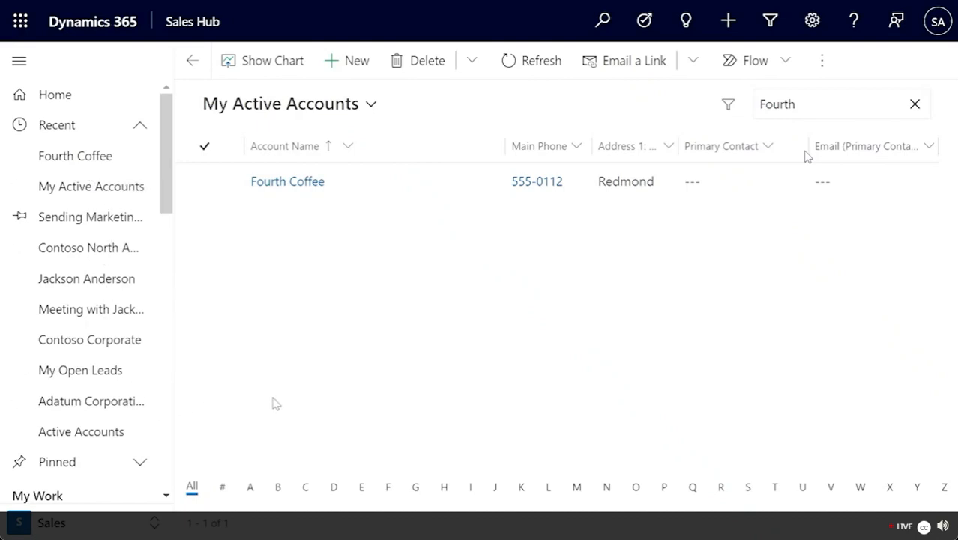
pyautogui.scroll(-1, 127, 124)
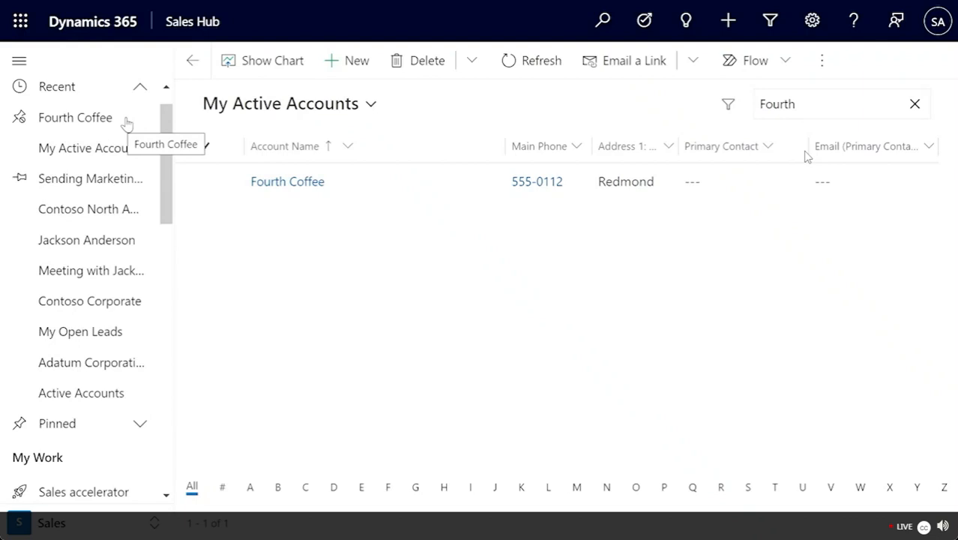
pyautogui.click(139, 426)
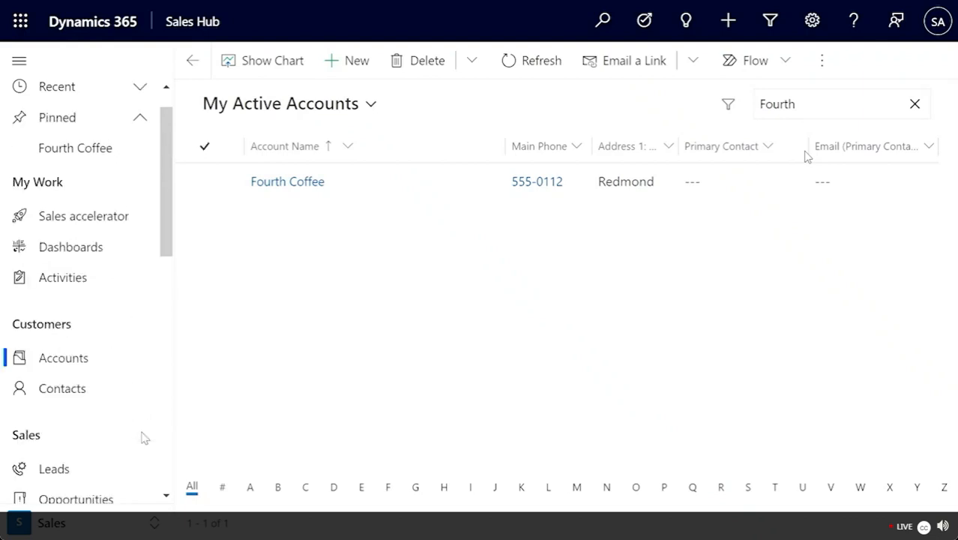
pyautogui.scroll(1, 144, 437)
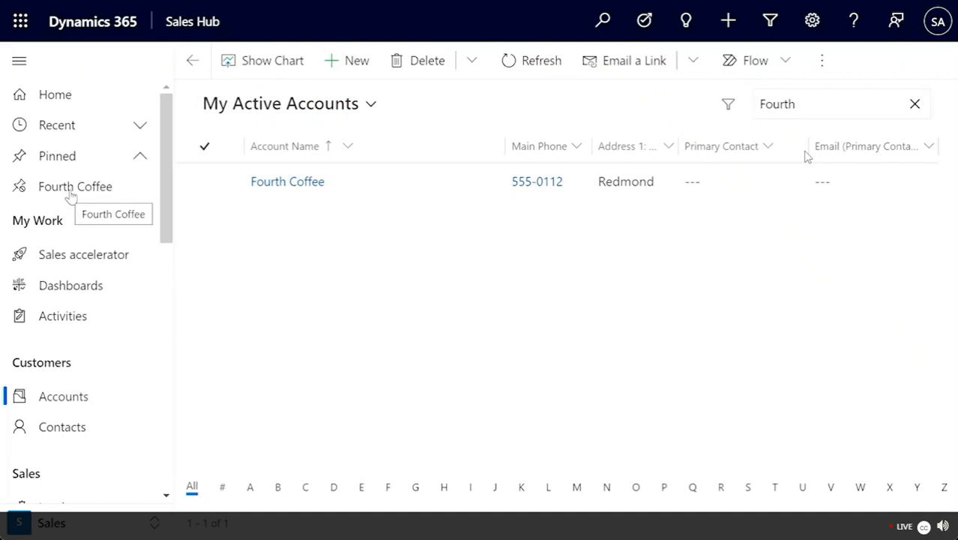
# Step: Complete the Sending Marketing Material task in My Activities, then open the pinned Fourth Coffee
pyautogui.click(60, 320)
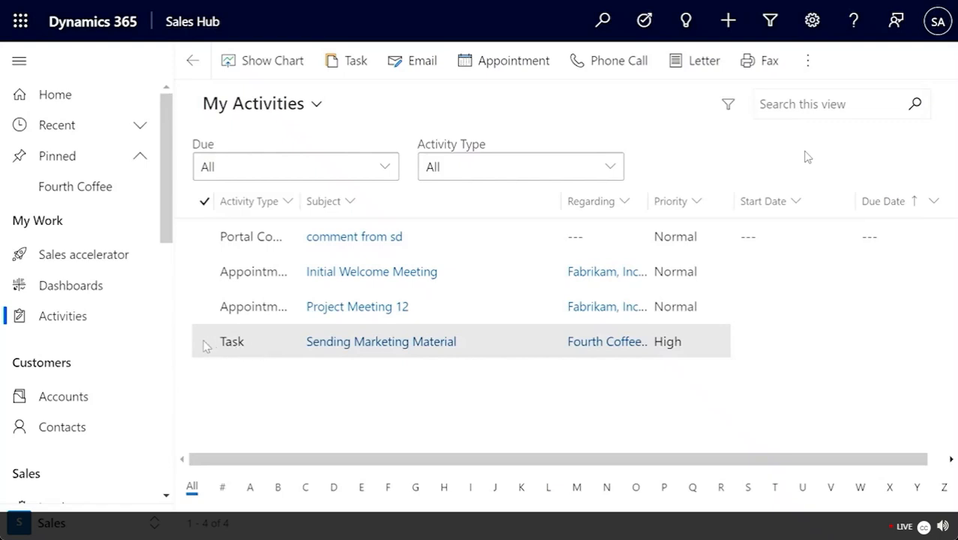
pyautogui.click(367, 342)
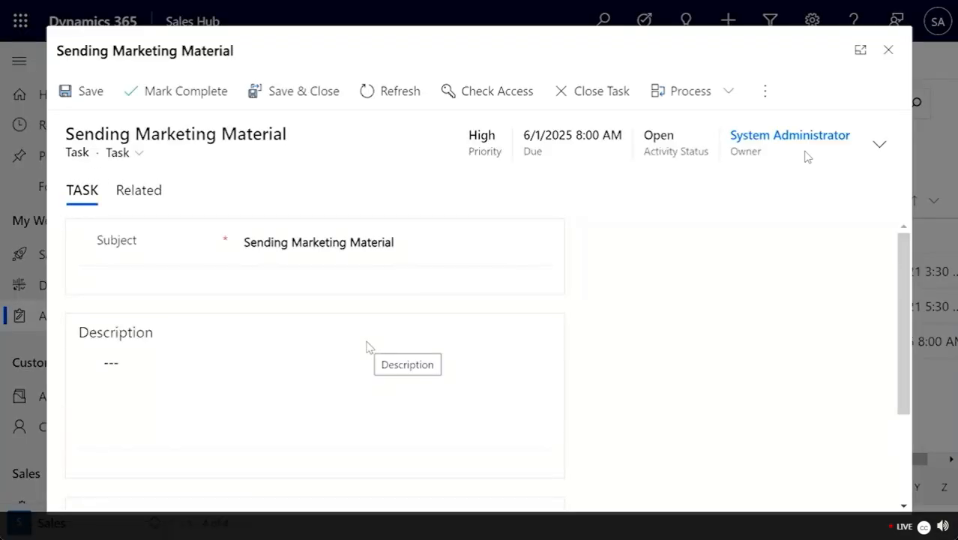
pyautogui.click(192, 105)
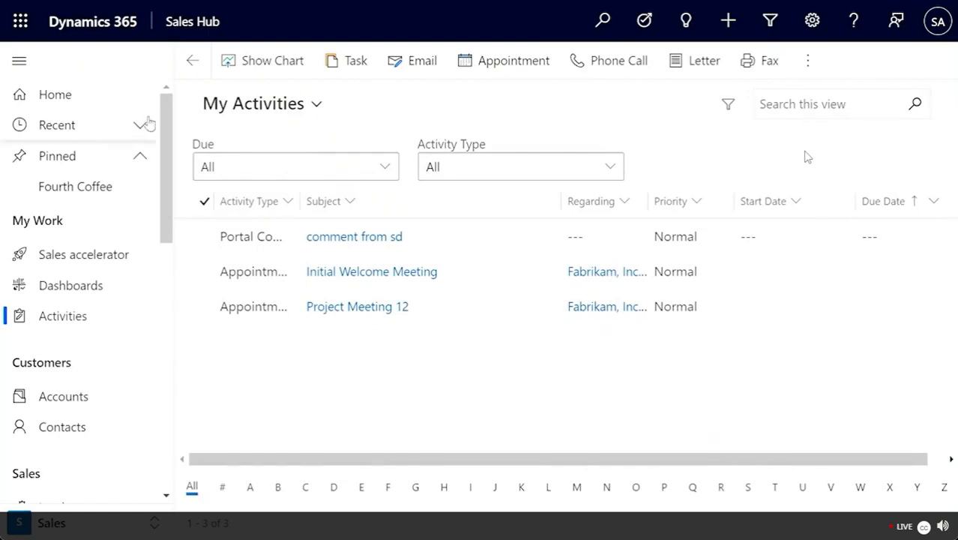
pyautogui.click(66, 191)
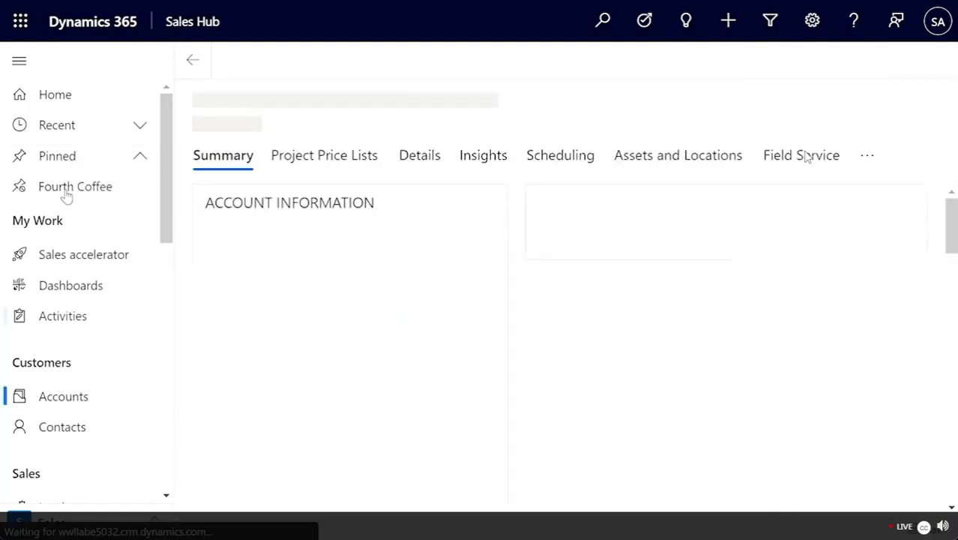
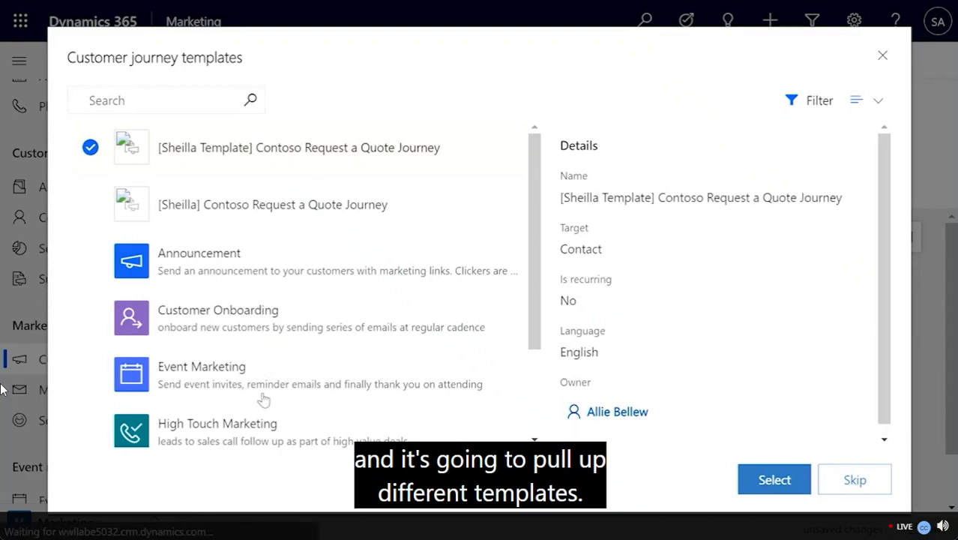
# Step: Skip the template gallery to start a blank customer journey
pyautogui.scroll(-3, 264, 284)
pyautogui.scroll(-1, 265, 283)
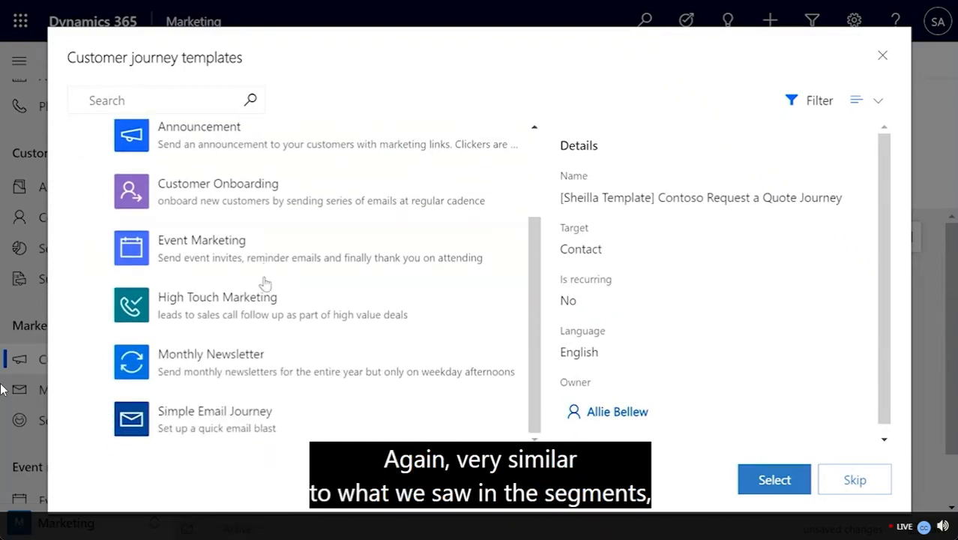
pyautogui.click(854, 479)
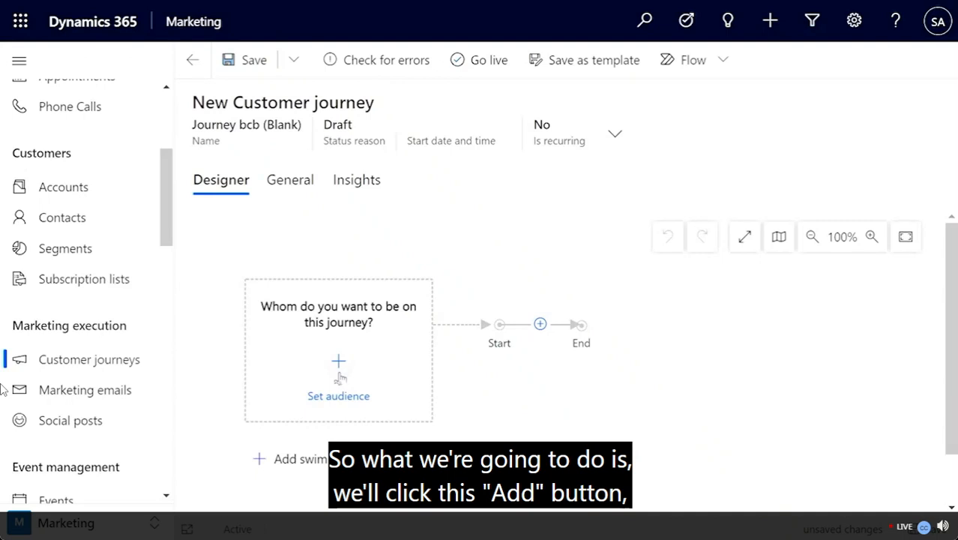
# Step: Set the audience to the Bellevue Contacts segment, with Source Type and Segment type both Segment
pyautogui.click(339, 375)
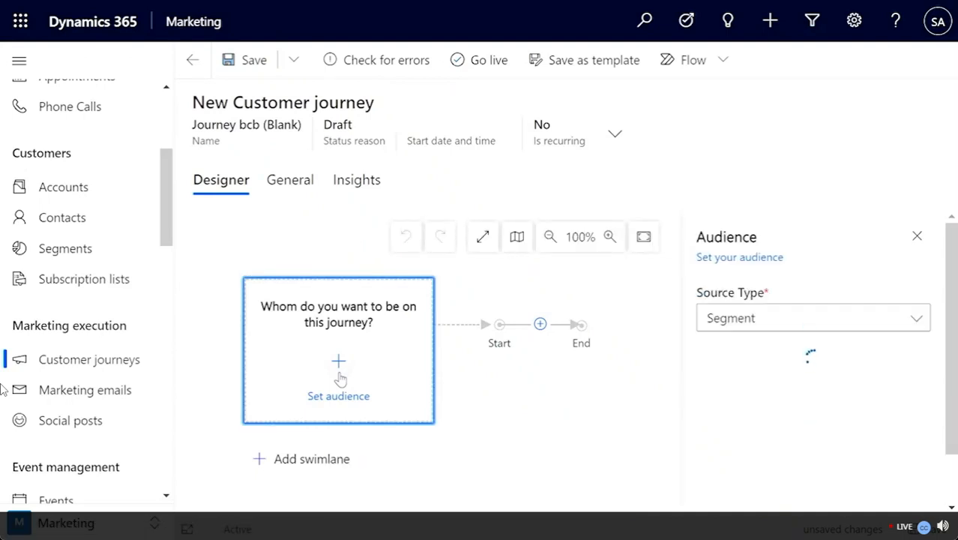
pyautogui.click(751, 330)
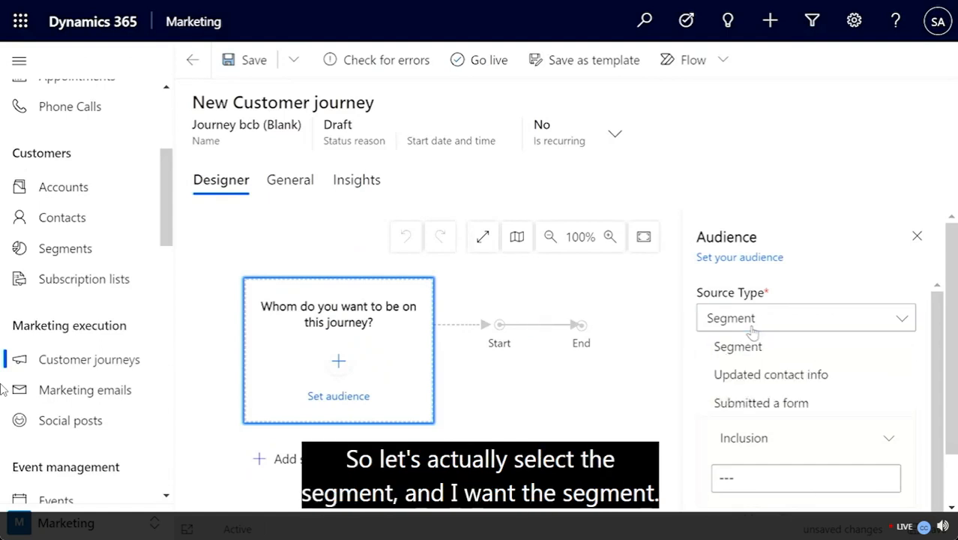
pyautogui.click(737, 347)
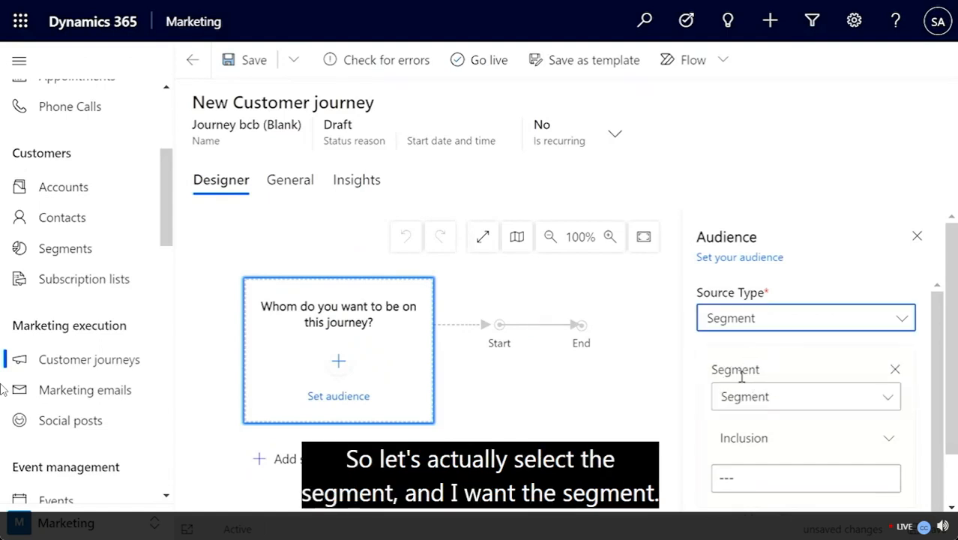
pyautogui.click(740, 405)
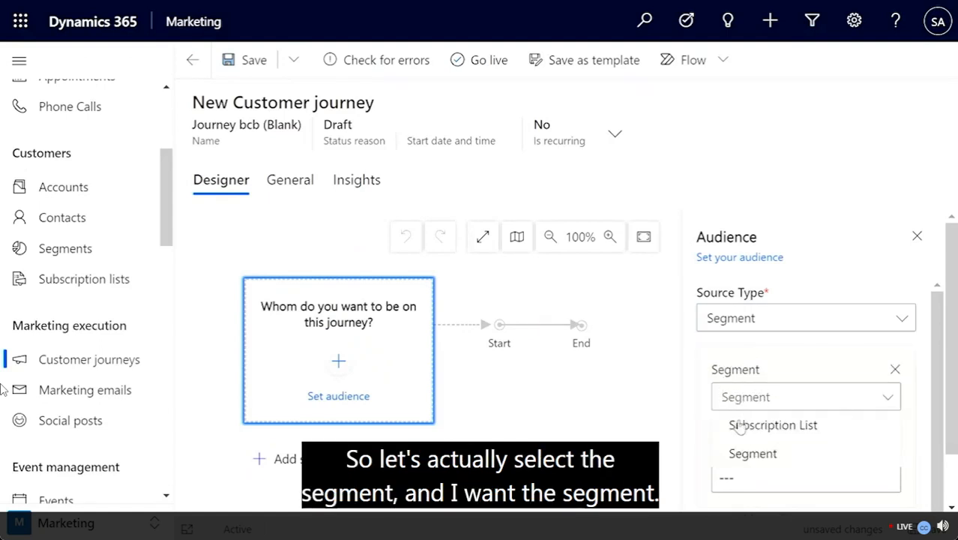
pyautogui.click(738, 459)
pyautogui.click(737, 481)
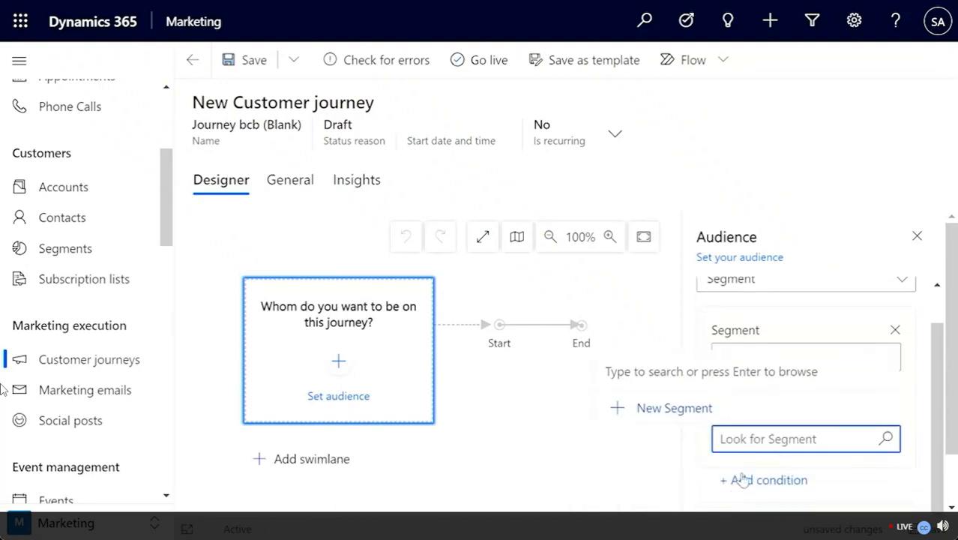
pyautogui.write('Bel')
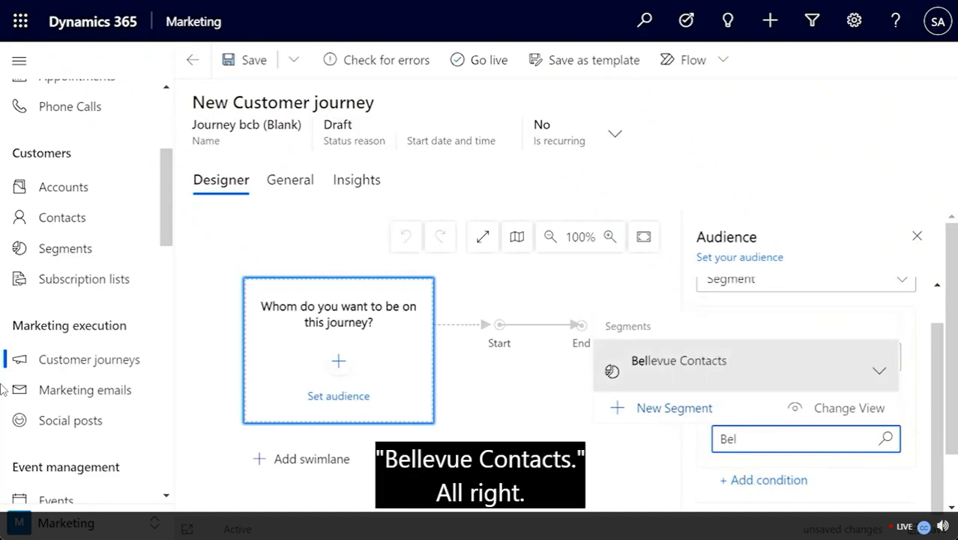
pyautogui.click(730, 375)
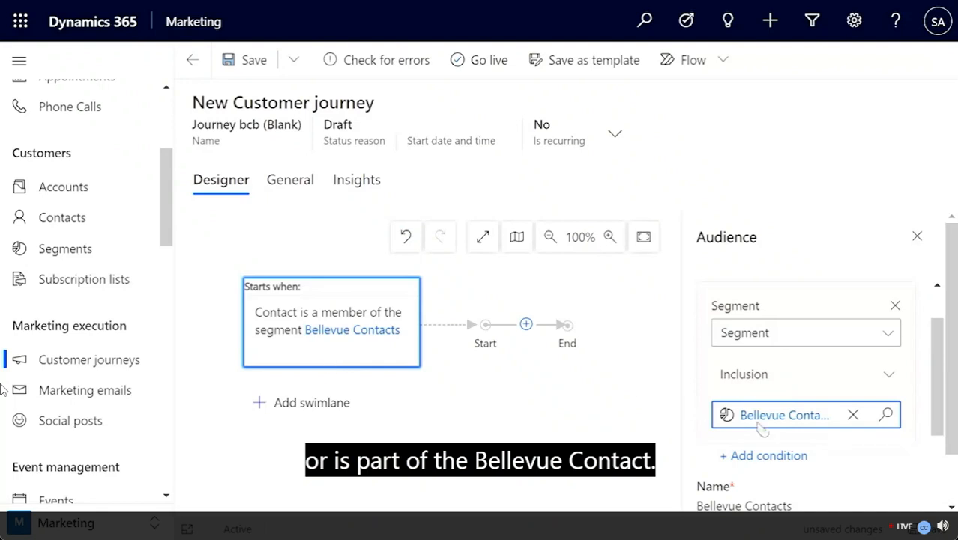
pyautogui.scroll(-1, 464, 313)
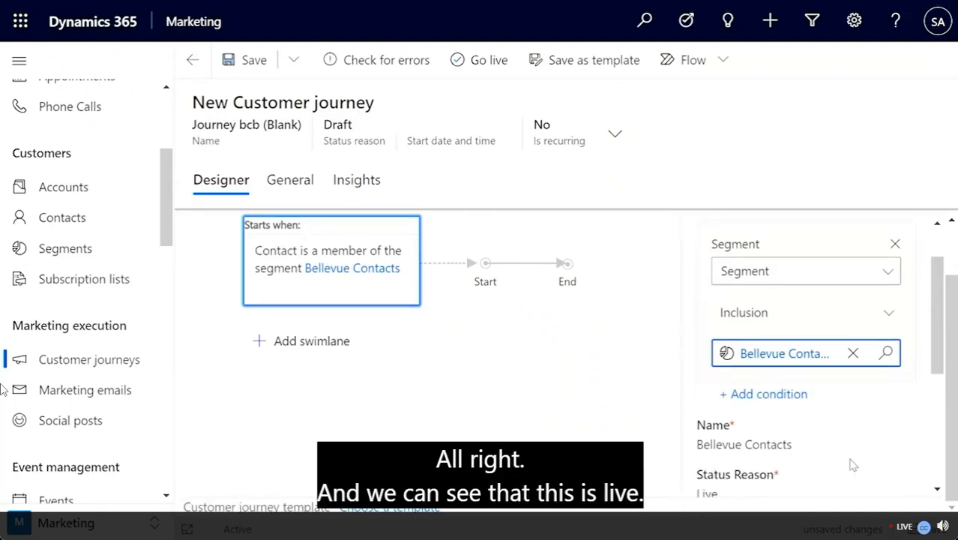
pyautogui.scroll(-4, 852, 465)
pyautogui.scroll(4, 851, 466)
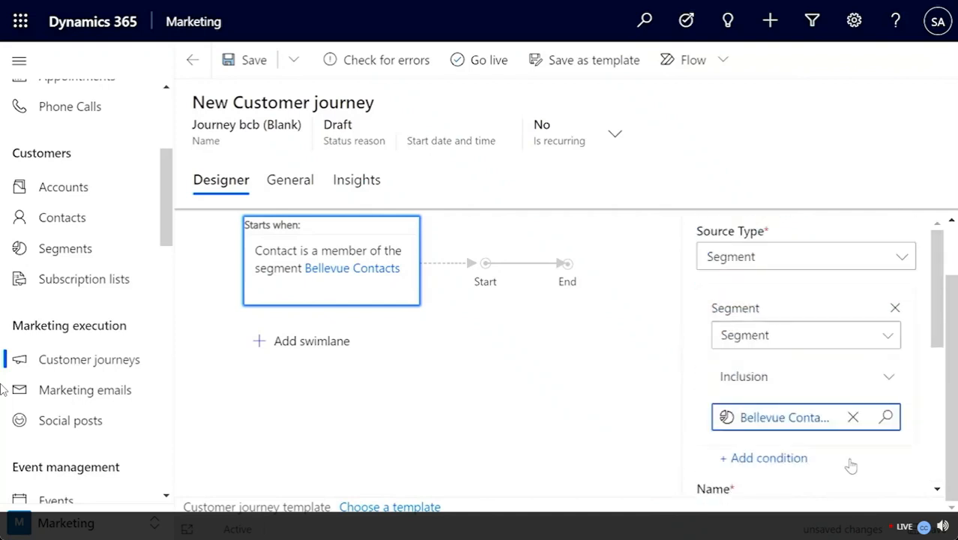
pyautogui.scroll(1, 851, 466)
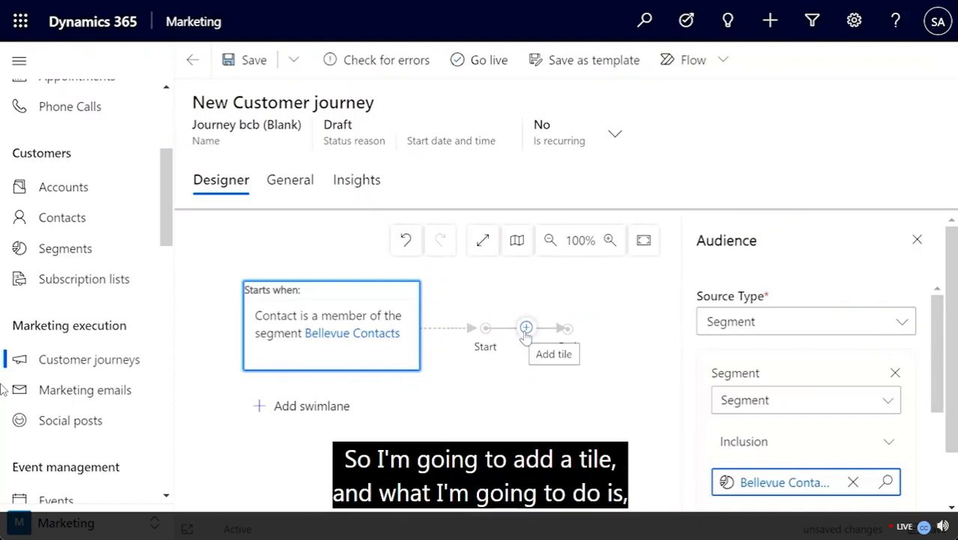
# Step: Add a Send an email tile after Start and begin a new marketing email for it
pyautogui.click(526, 329)
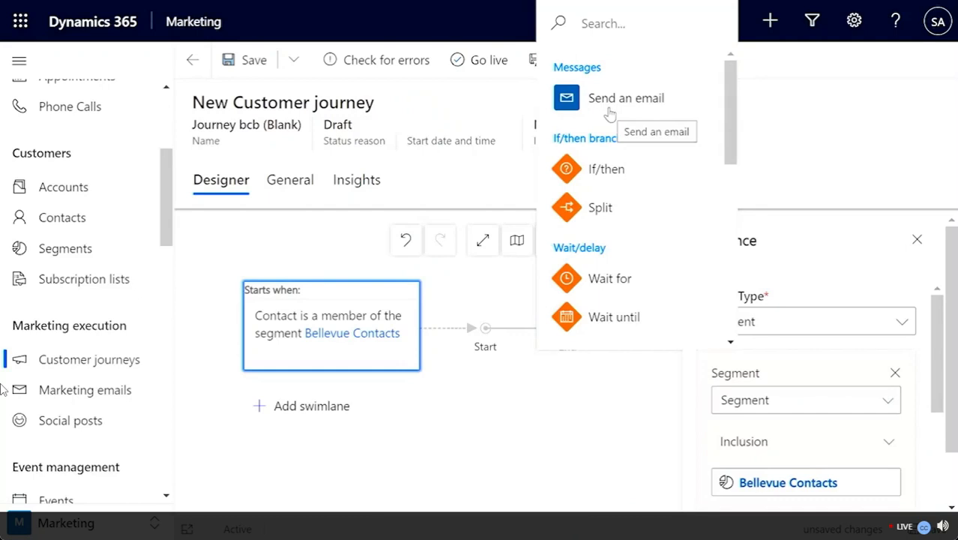
pyautogui.click(611, 112)
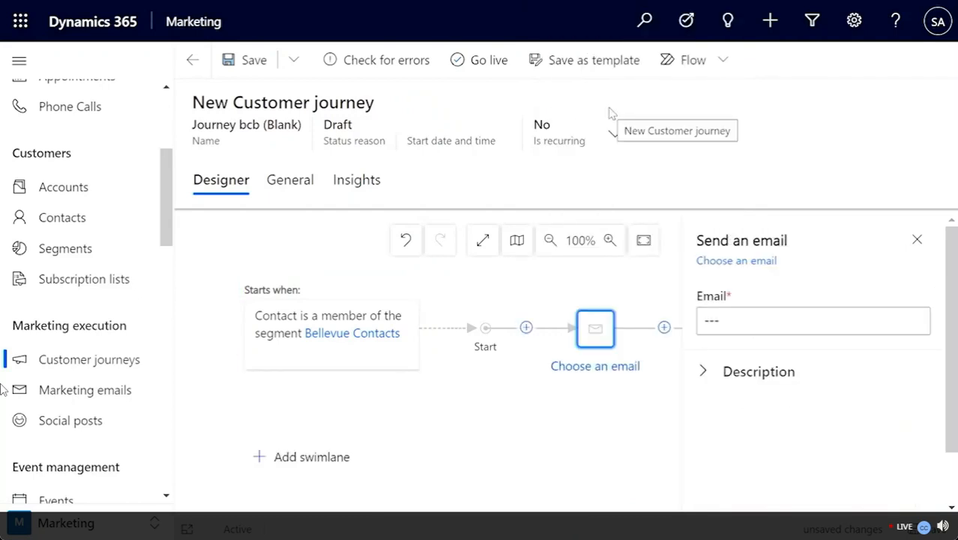
pyautogui.scroll(-1, 765, 352)
pyautogui.click(749, 280)
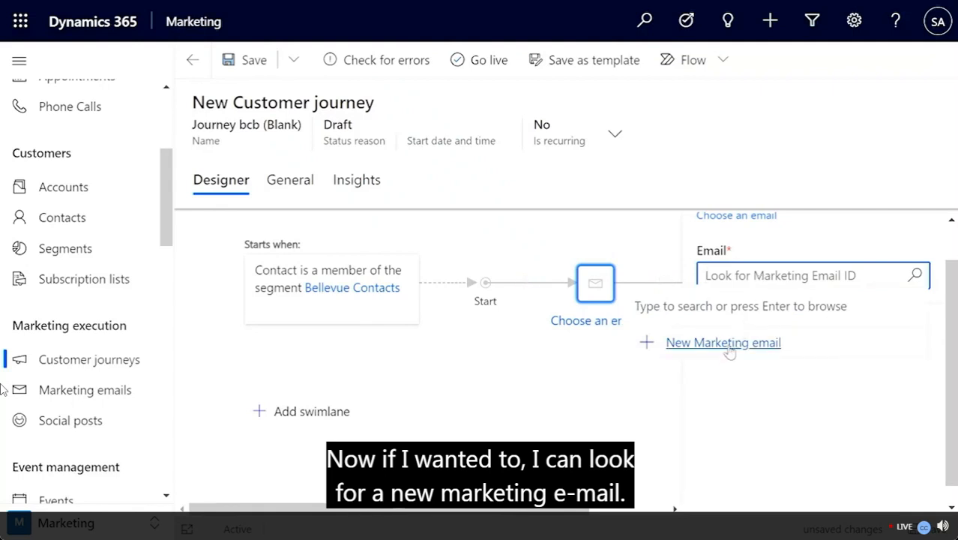
pyautogui.click(729, 346)
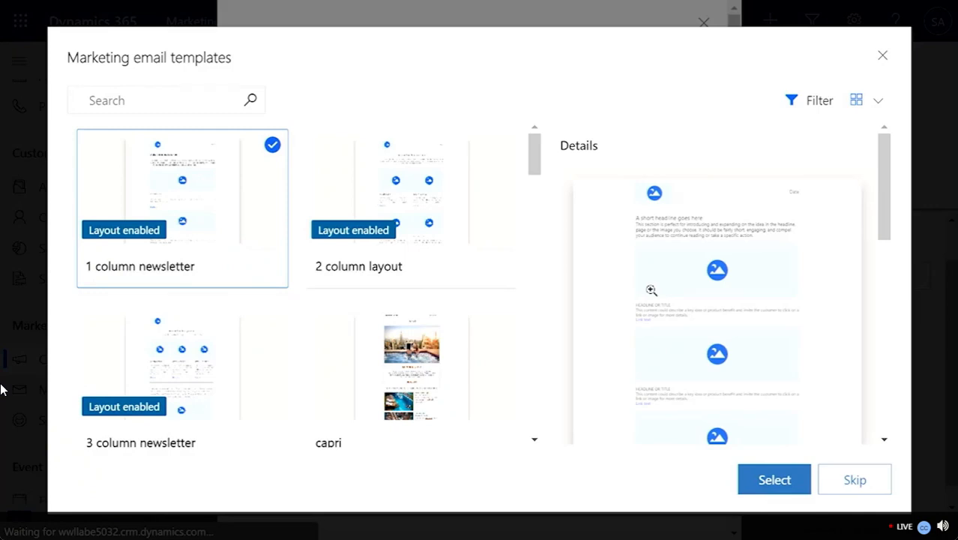
# Step: Create the new marketing email from the follonica 2 template
pyautogui.scroll(-5, 278, 324)
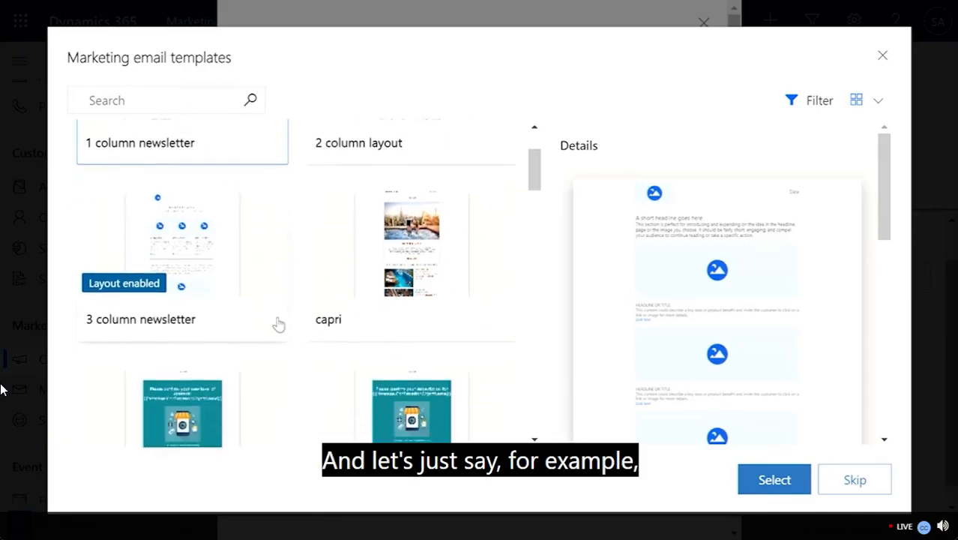
pyautogui.scroll(-8, 278, 324)
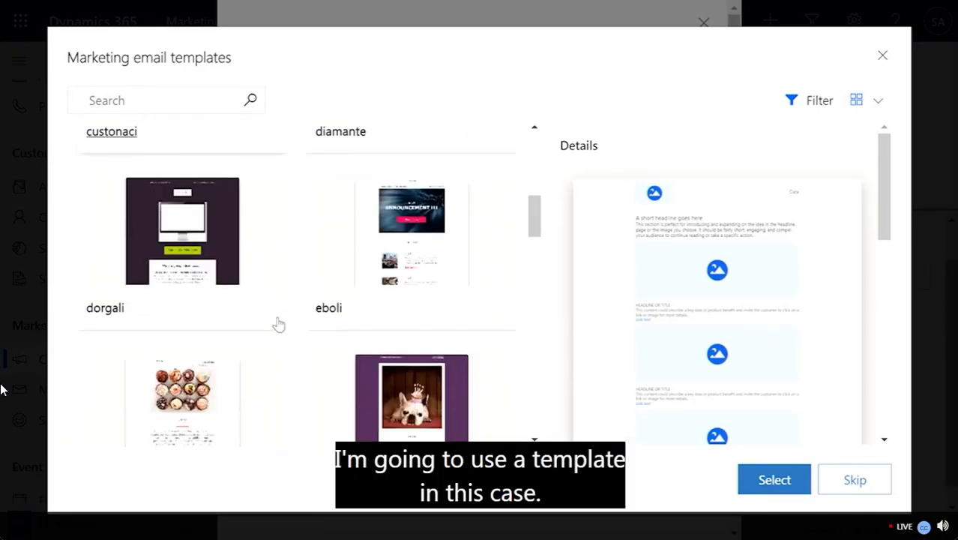
pyautogui.scroll(-9, 278, 324)
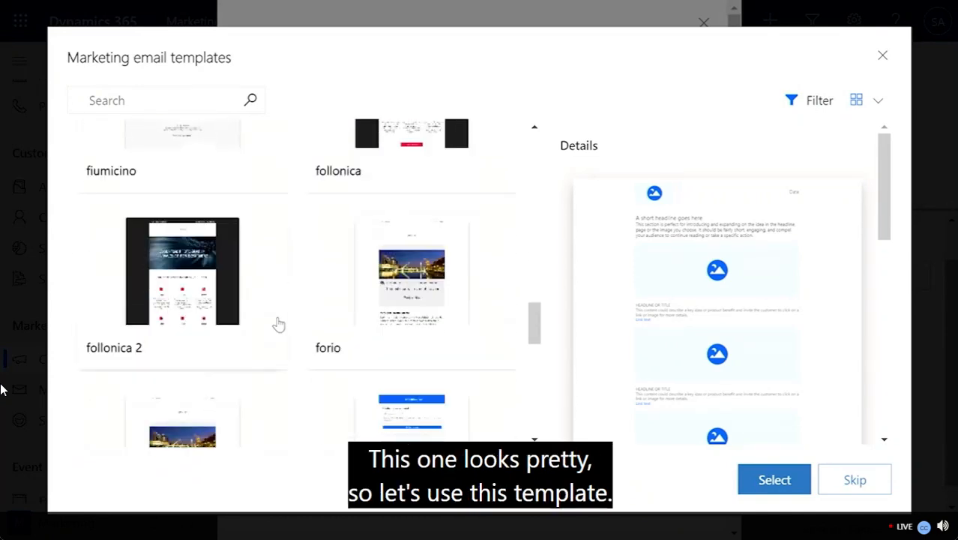
pyautogui.click(225, 284)
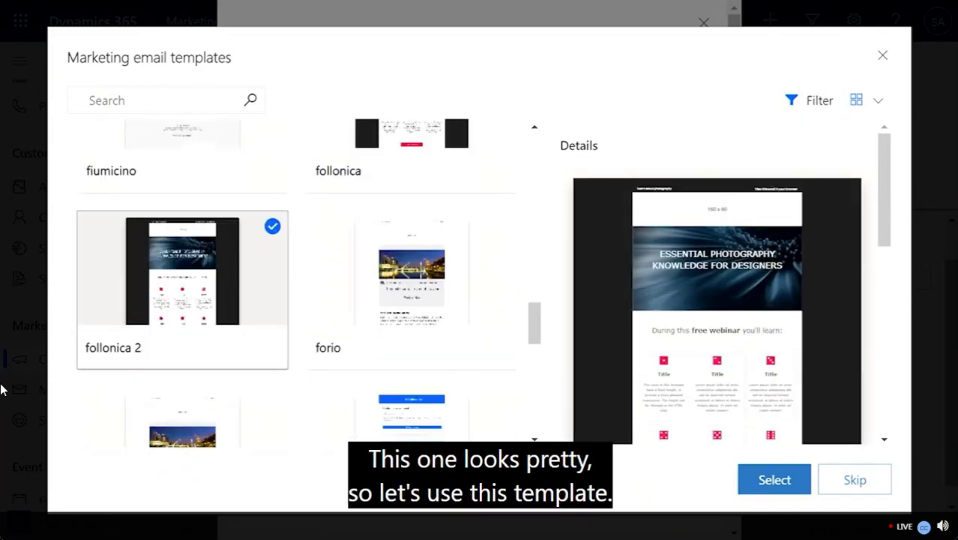
pyautogui.click(774, 481)
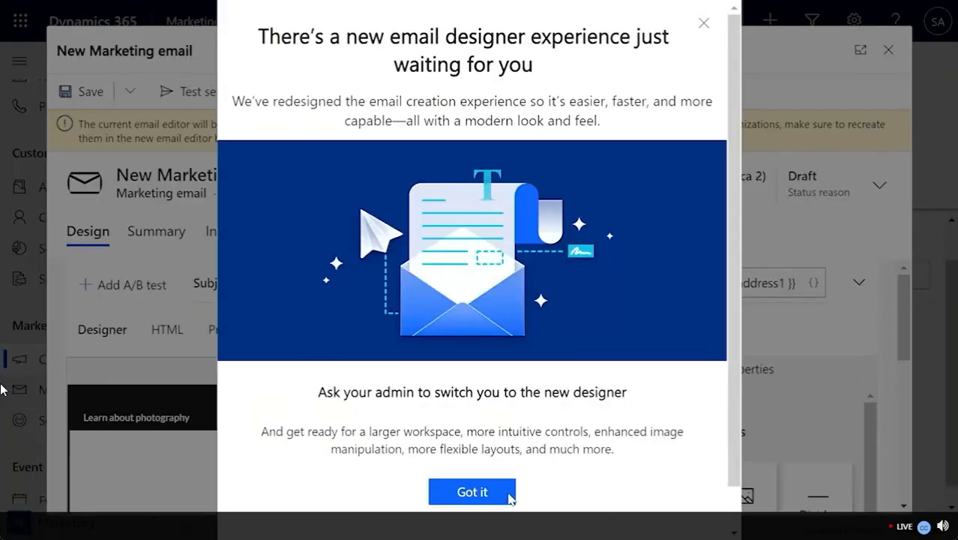
# Step: Dismiss the designer notice, review the follonica 2 email design, and save it as Email t7o
pyautogui.click(509, 492)
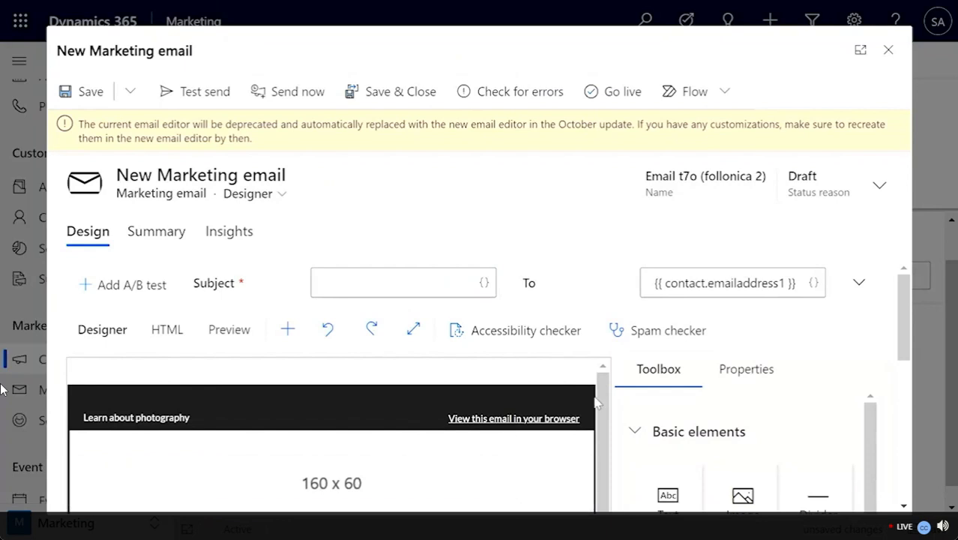
pyautogui.scroll(-5, 555, 450)
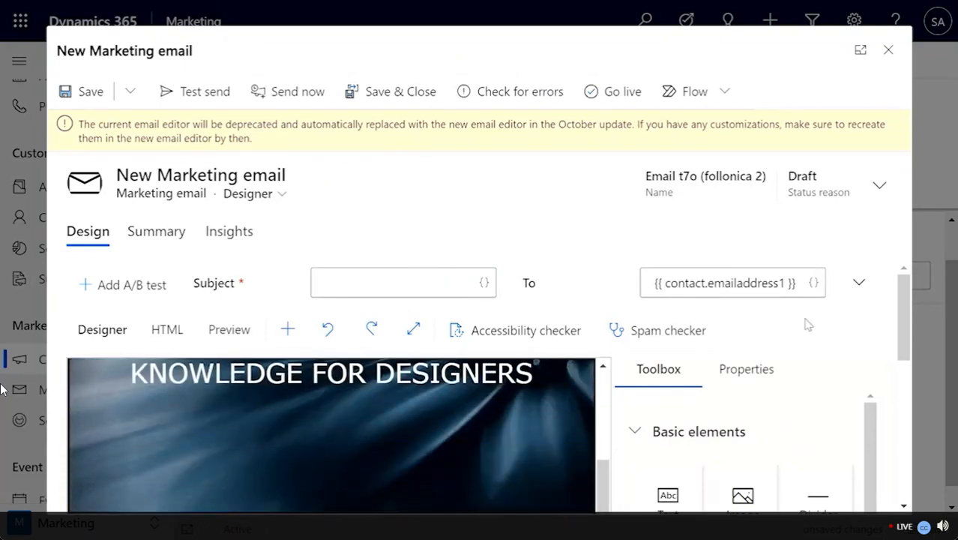
pyautogui.scroll(-4, 805, 322)
pyautogui.scroll(-1, 498, 433)
pyautogui.scroll(-2, 498, 432)
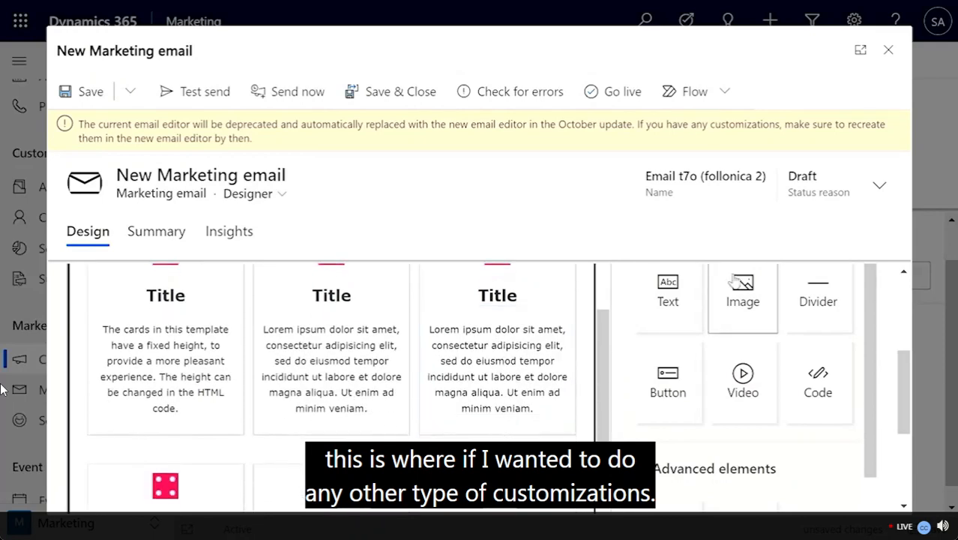
pyautogui.scroll(3, 723, 292)
pyautogui.scroll(-4, 710, 338)
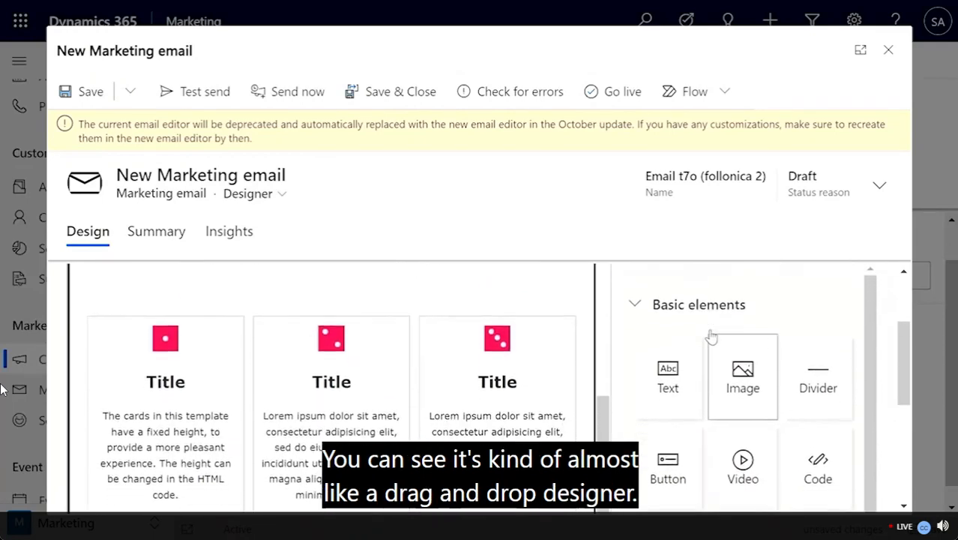
pyautogui.scroll(-2, 710, 338)
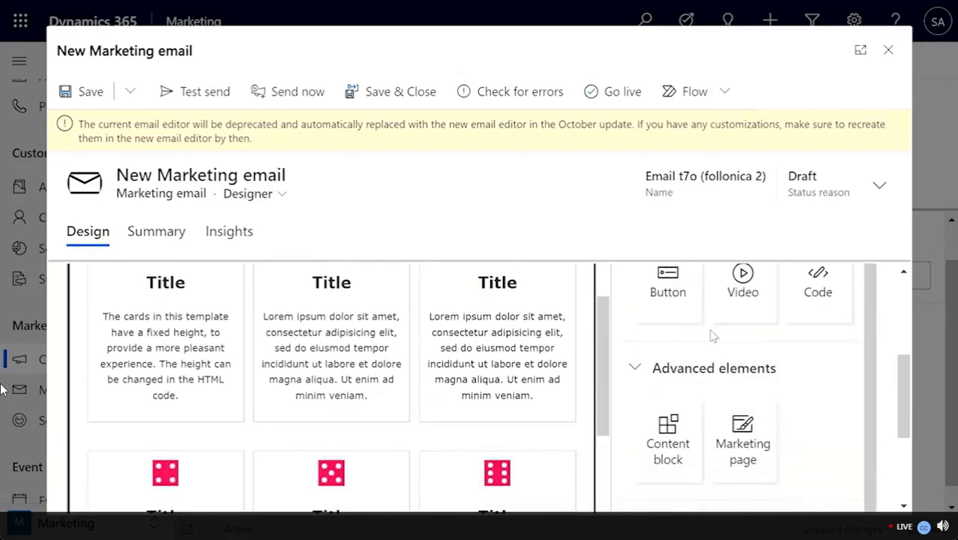
pyautogui.click(86, 92)
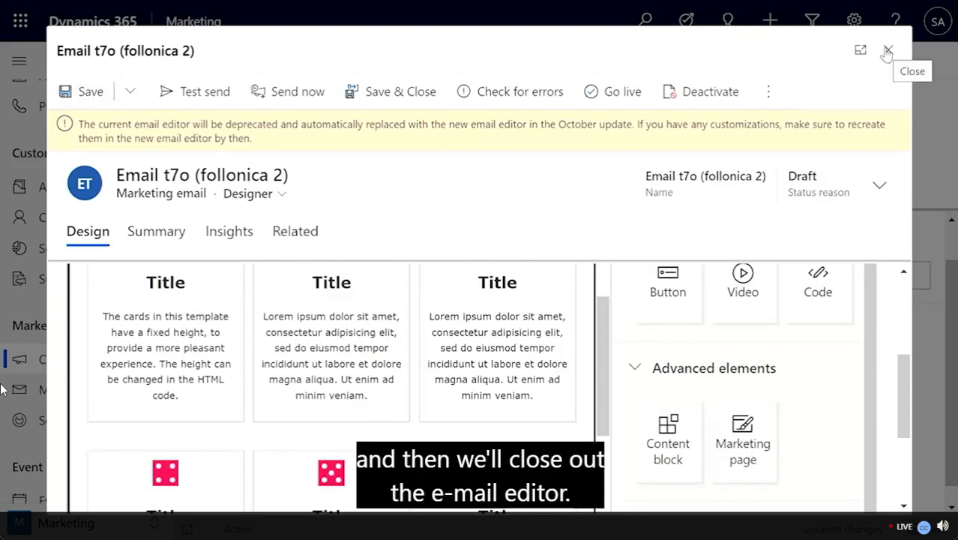
# Step: Close the email editor and return to the journey's Send an email panel
pyautogui.click(887, 50)
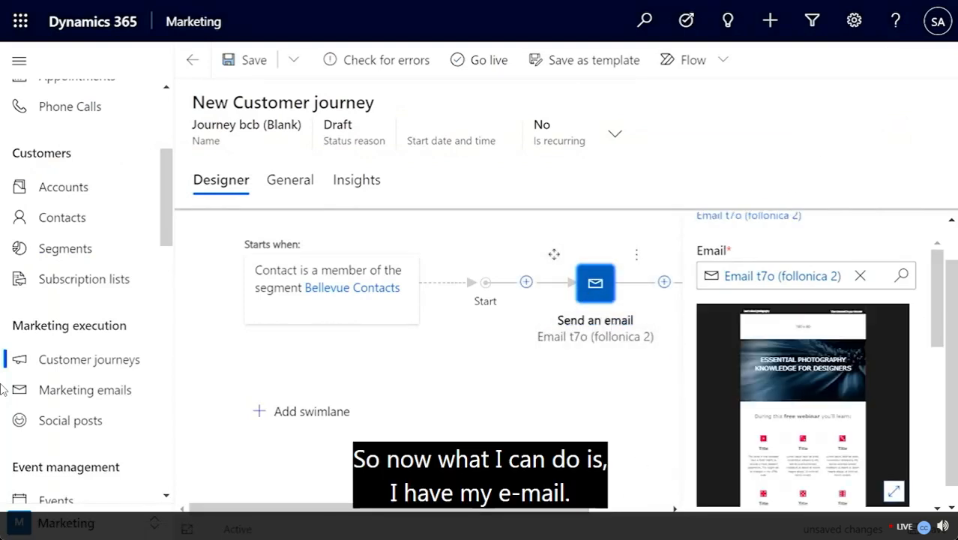
pyautogui.scroll(-4, 846, 402)
pyautogui.scroll(-1, 847, 402)
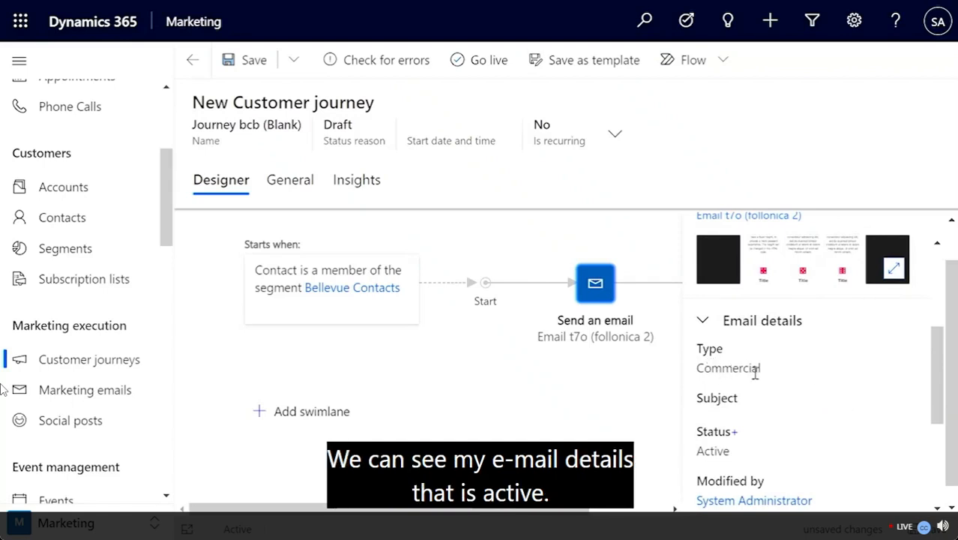
pyautogui.scroll(-1, 743, 461)
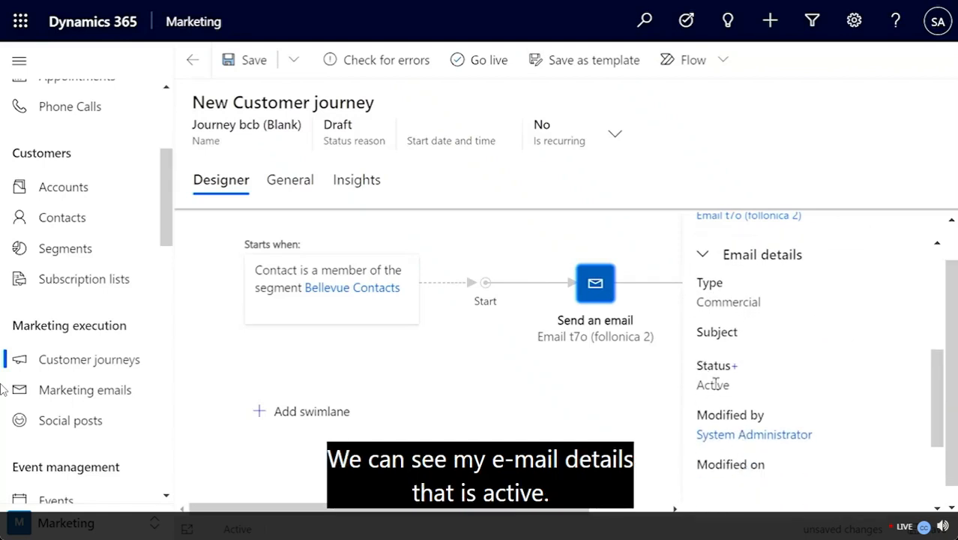
pyautogui.scroll(-3, 716, 384)
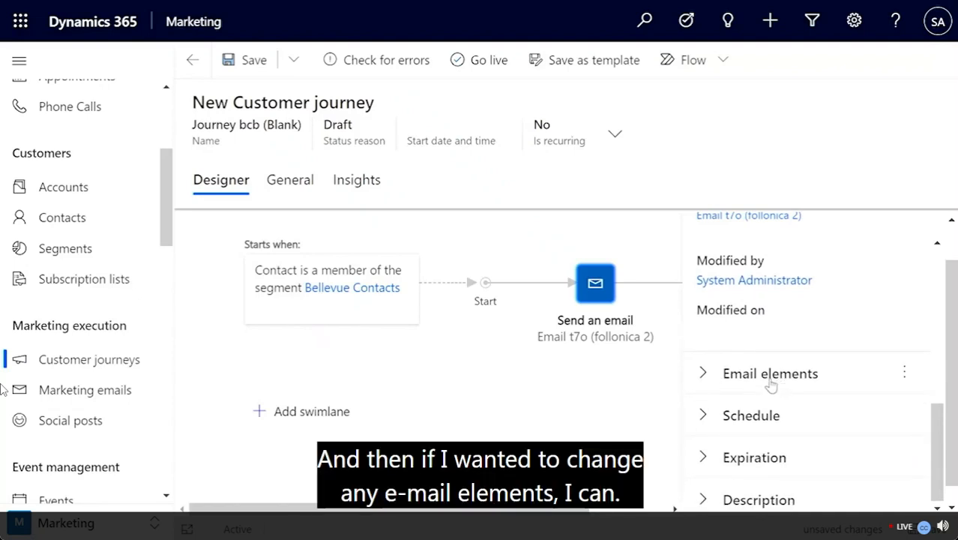
pyautogui.scroll(-1, 771, 384)
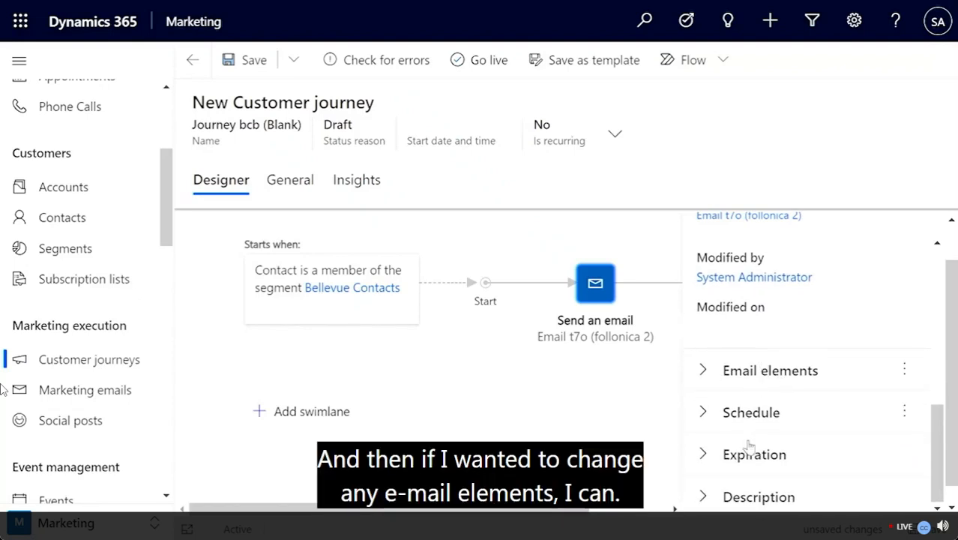
# Step: Expand the Email elements and Schedule sections to review the email's options
pyautogui.click(751, 370)
pyautogui.scroll(-1, 727, 487)
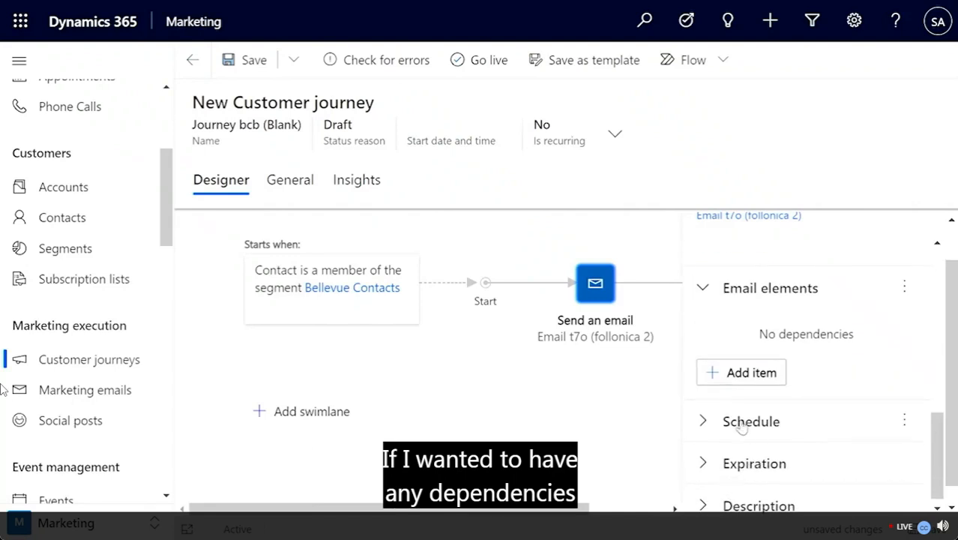
pyautogui.click(742, 421)
pyautogui.scroll(-2, 749, 465)
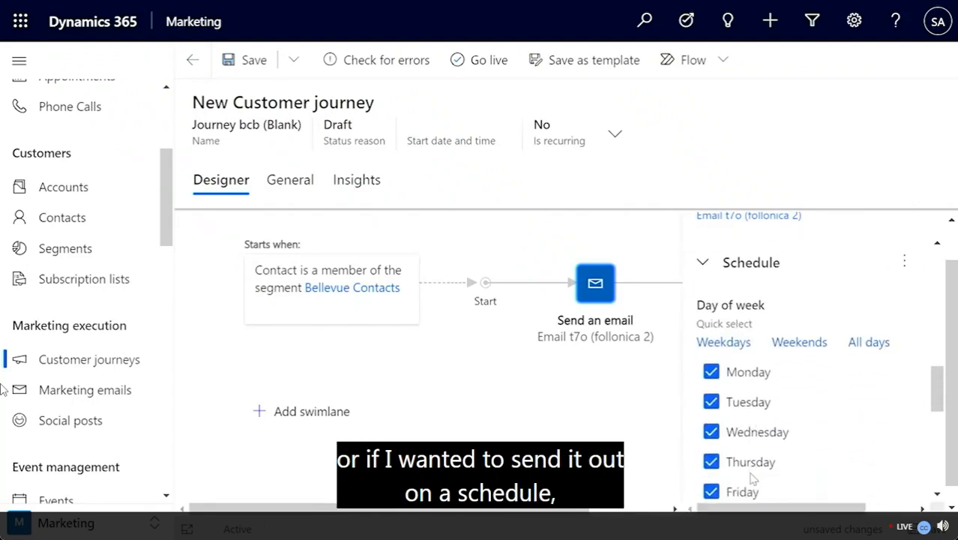
pyautogui.scroll(-4, 760, 494)
pyautogui.scroll(-4, 759, 495)
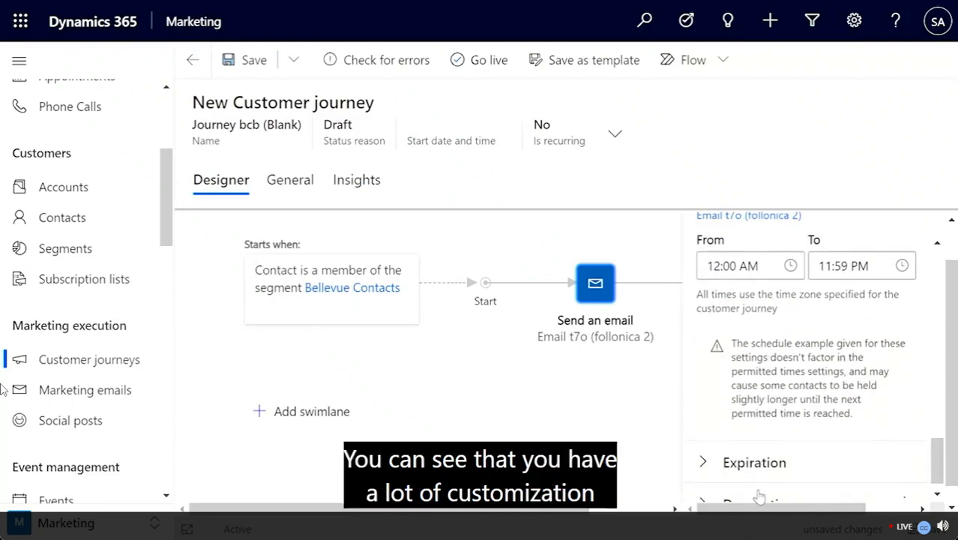
pyautogui.scroll(-1, 759, 495)
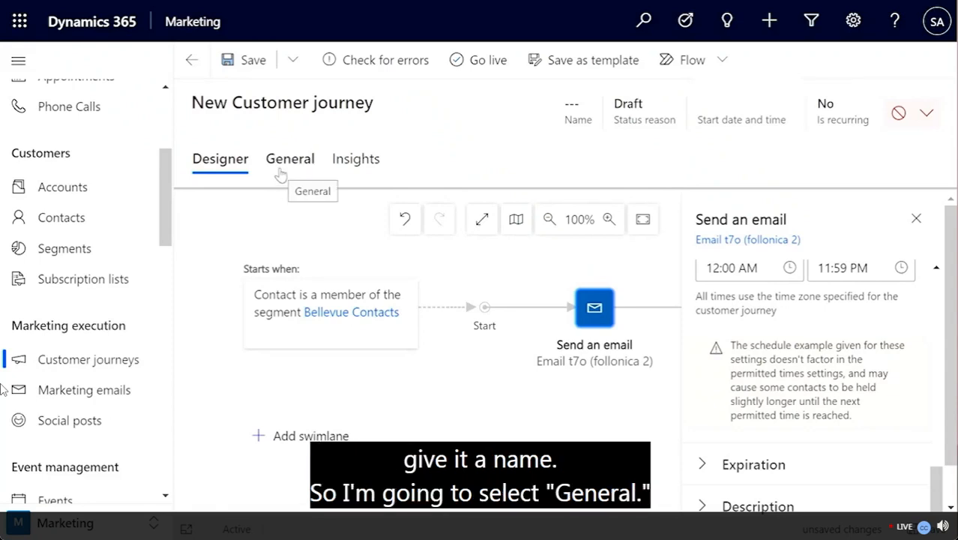
# Step: Name the journey 'Bellevue Customers' on its General tab
pyautogui.click(280, 175)
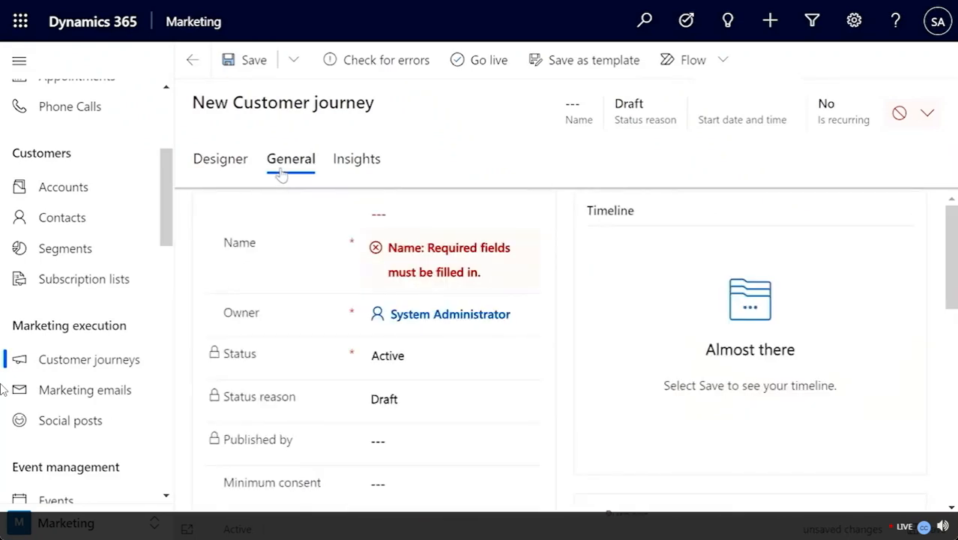
pyautogui.click(390, 214)
pyautogui.write('Bellevue C')
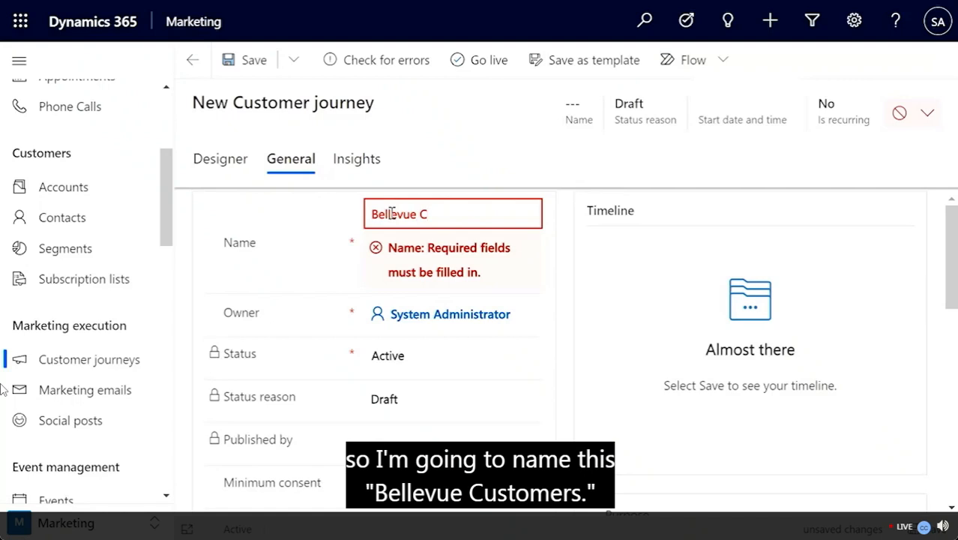
pyautogui.write('ustomers')
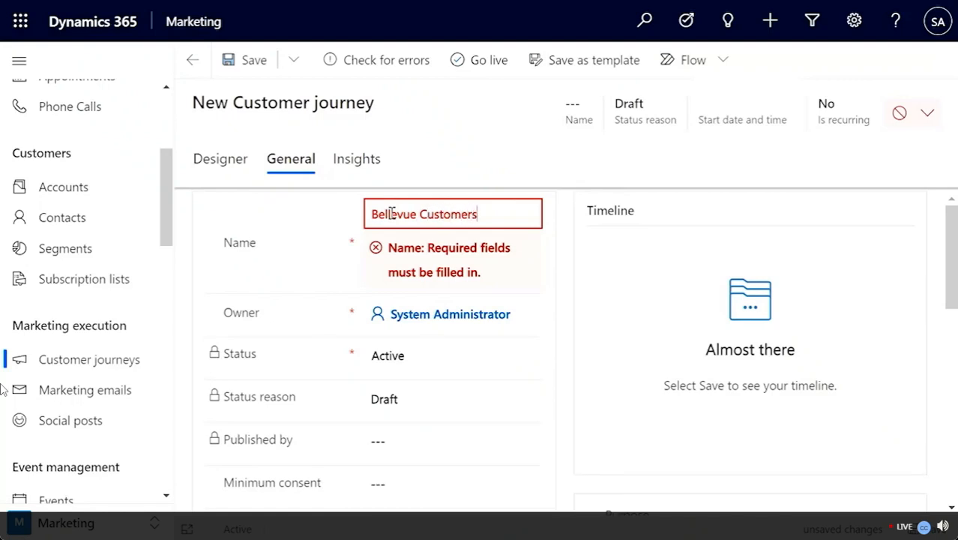
pyautogui.scroll(-1, 391, 213)
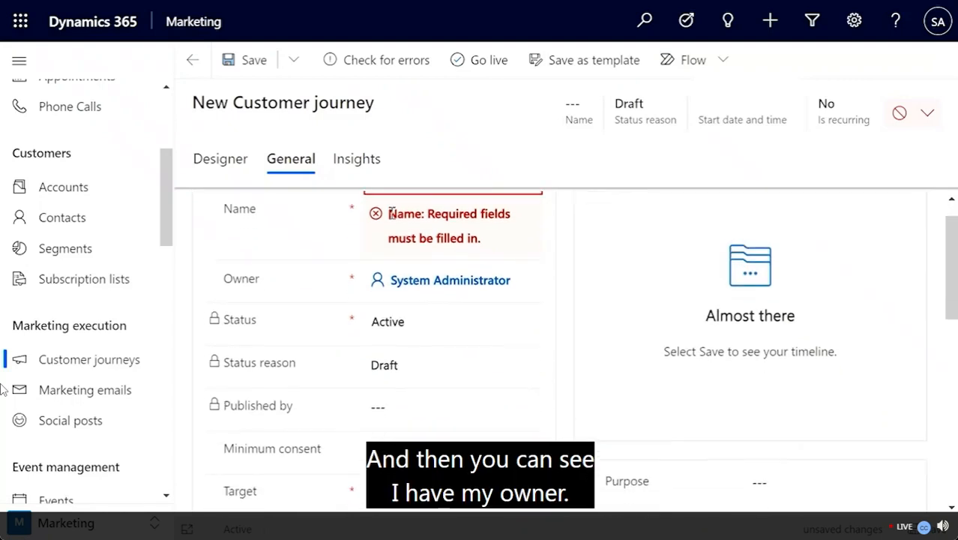
pyautogui.scroll(-2, 373, 296)
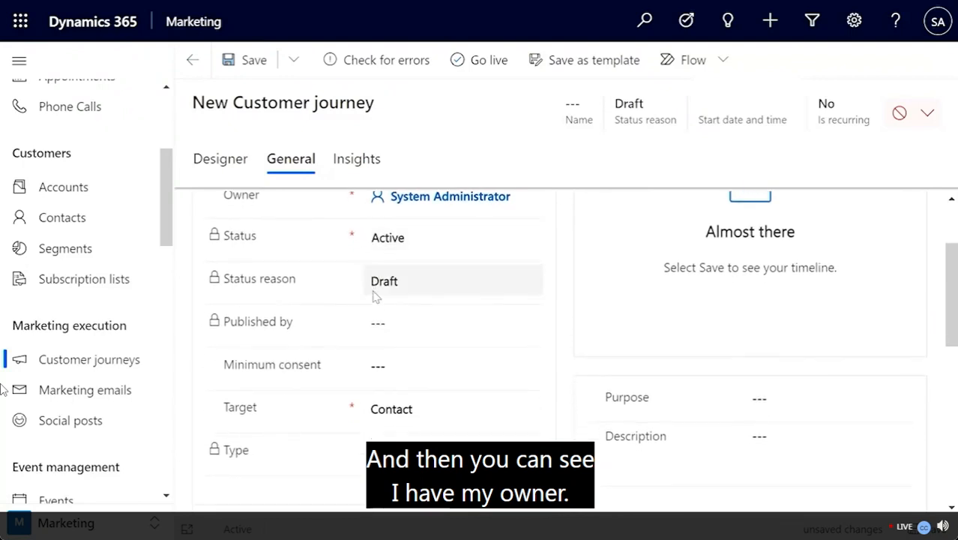
pyautogui.scroll(-1, 374, 293)
pyautogui.scroll(-2, 374, 293)
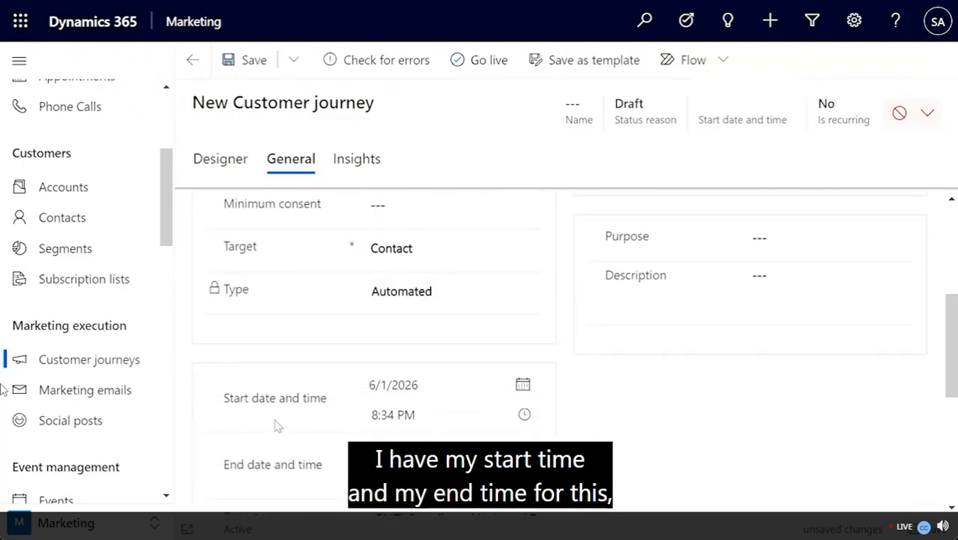
pyautogui.scroll(-3, 277, 424)
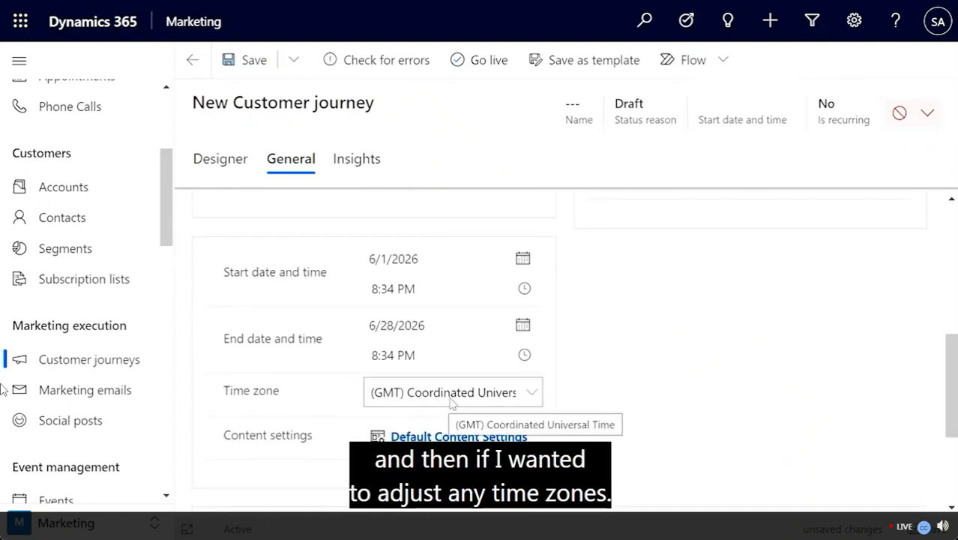
# Step: Pick (GMT-08:00) Pacific Time (US & Canada) in the Time zone list, replacing Coordinated Universal Time
pyautogui.click(494, 404)
pyautogui.scroll(-2, 504, 216)
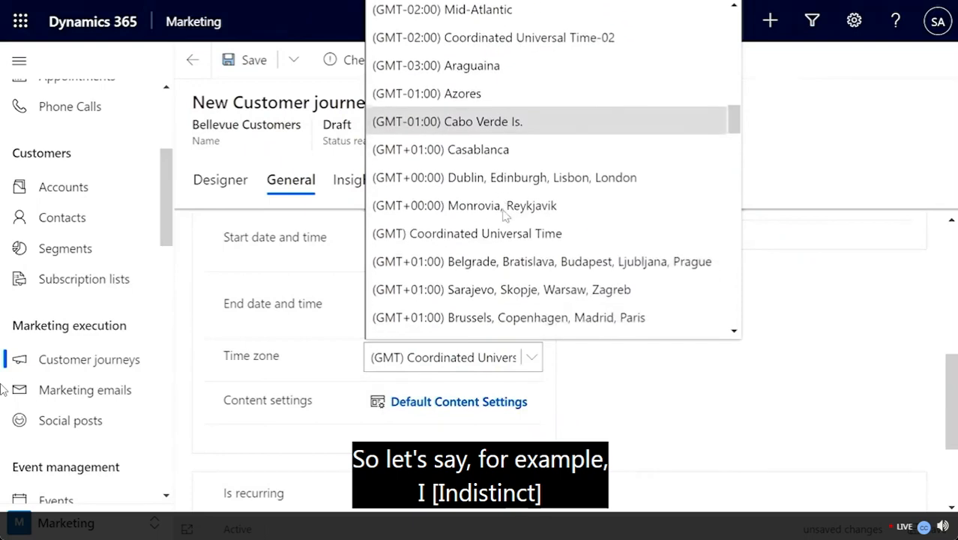
pyautogui.scroll(5, 503, 216)
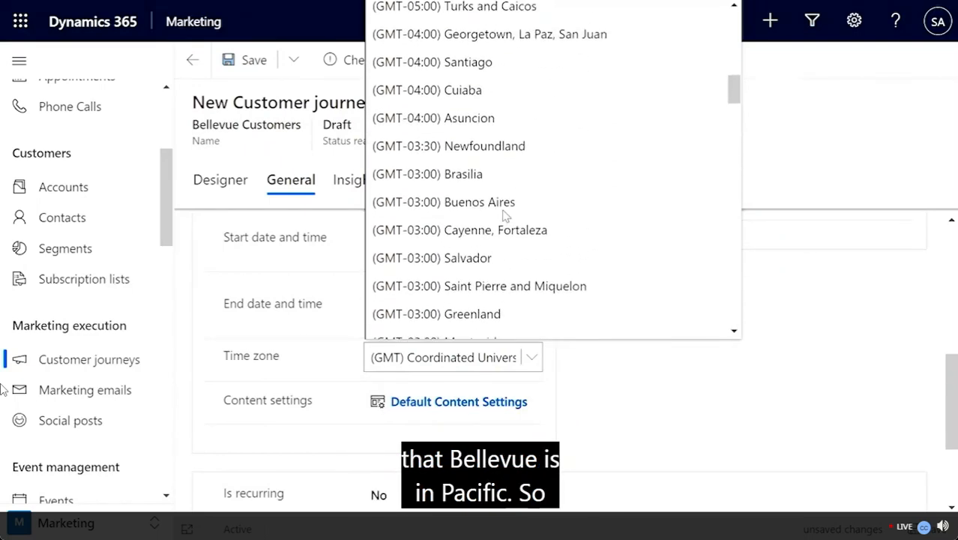
pyautogui.scroll(-15, 503, 216)
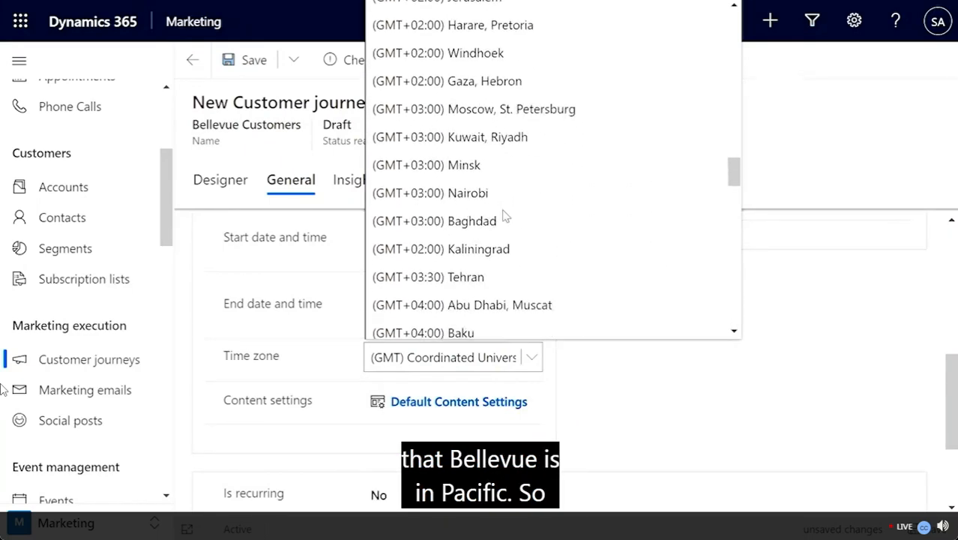
pyautogui.scroll(-12, 505, 216)
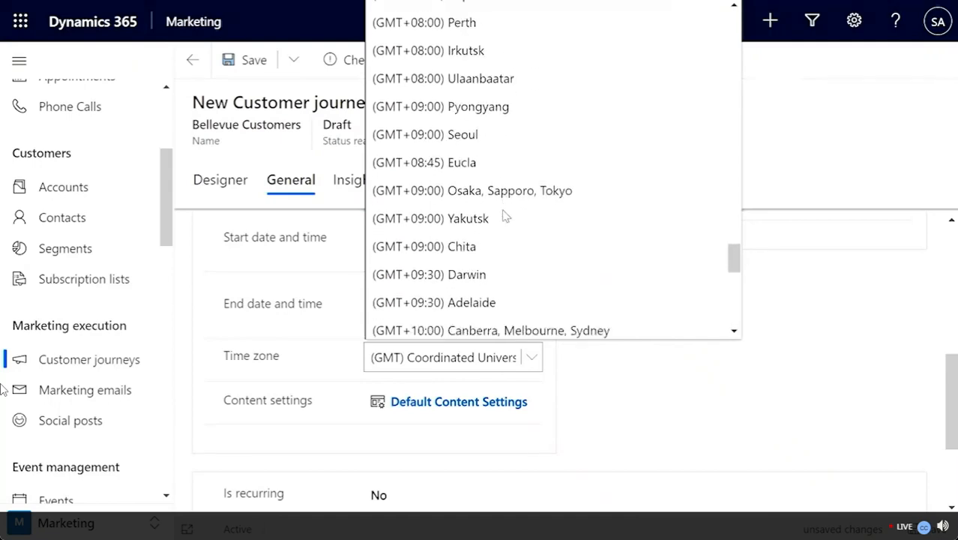
pyautogui.scroll(-4, 504, 216)
pyautogui.scroll(20, 504, 216)
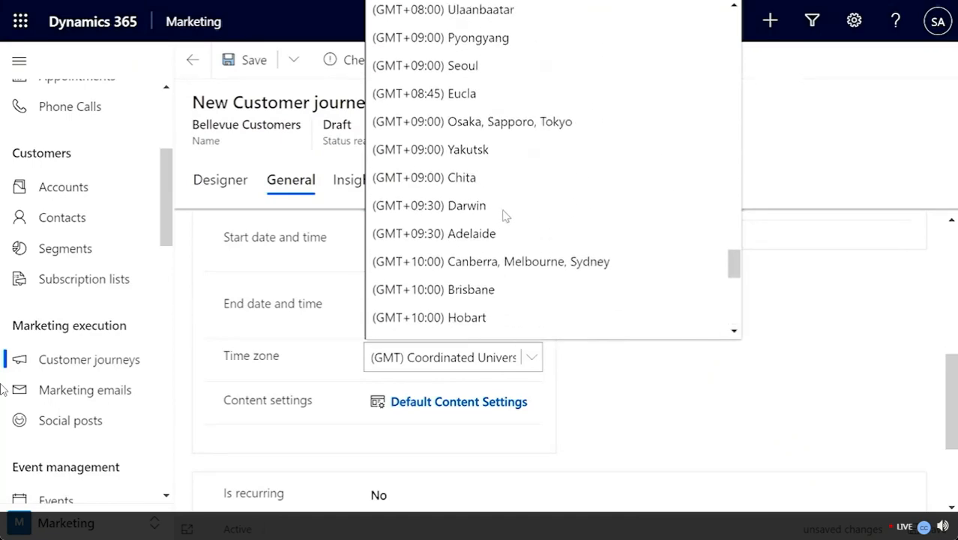
pyautogui.scroll(20, 505, 216)
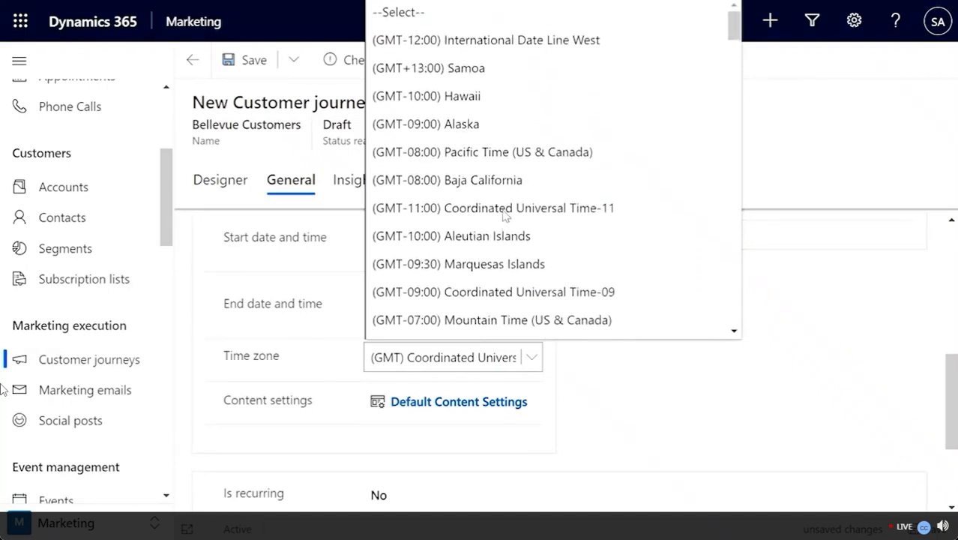
pyautogui.click(486, 154)
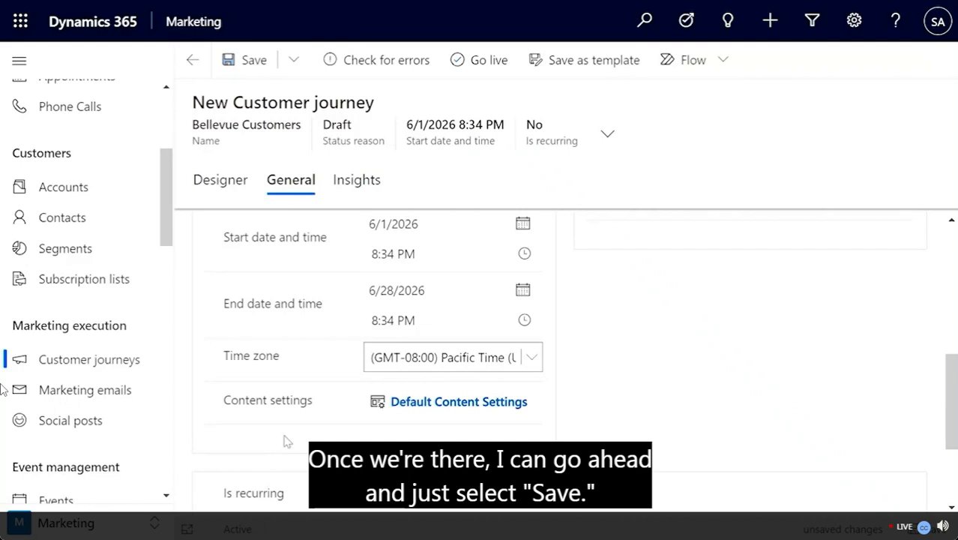
# Step: Save the Bellevue Customers journey and take it live
pyautogui.click(252, 63)
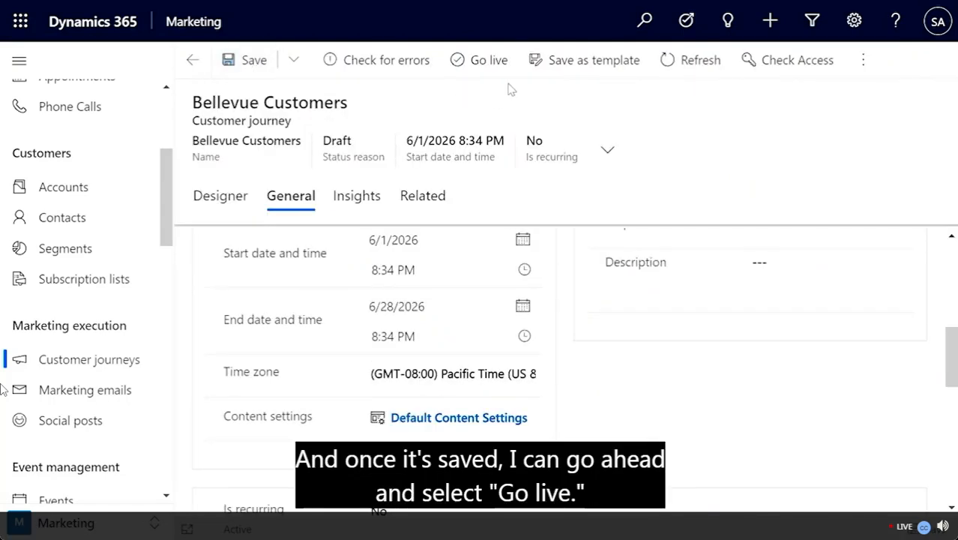
pyautogui.click(489, 61)
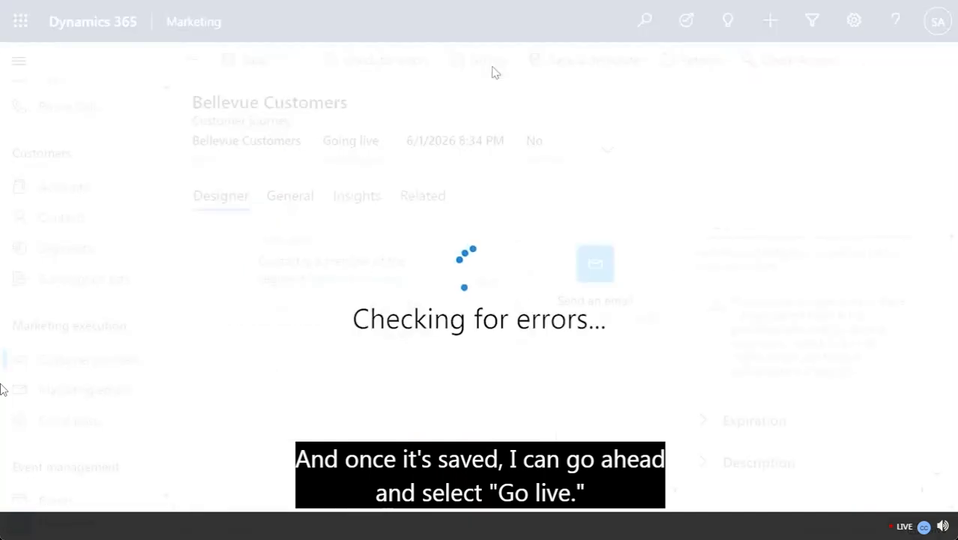
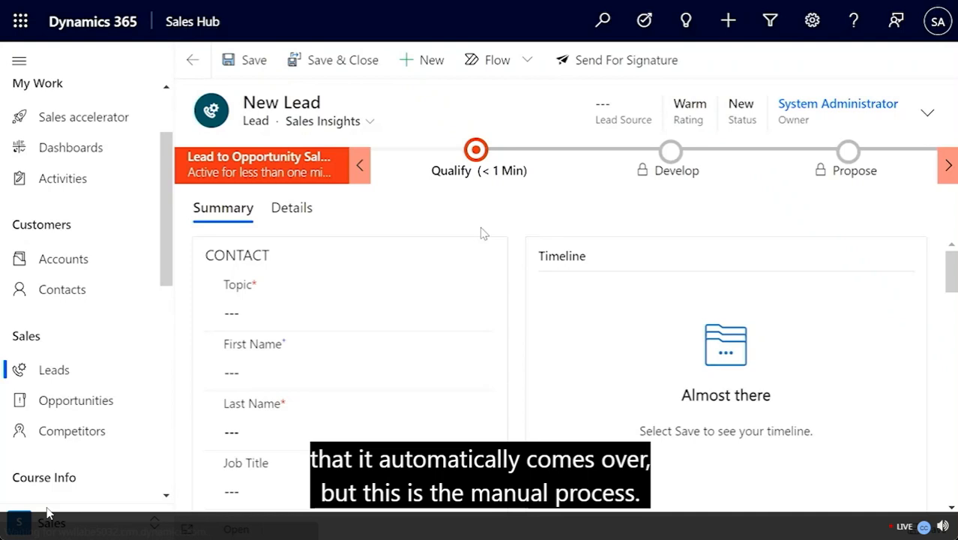
# Step: Enter the topic 'Wants to buy new product for office' and the contact's first and last name
pyautogui.click(284, 313)
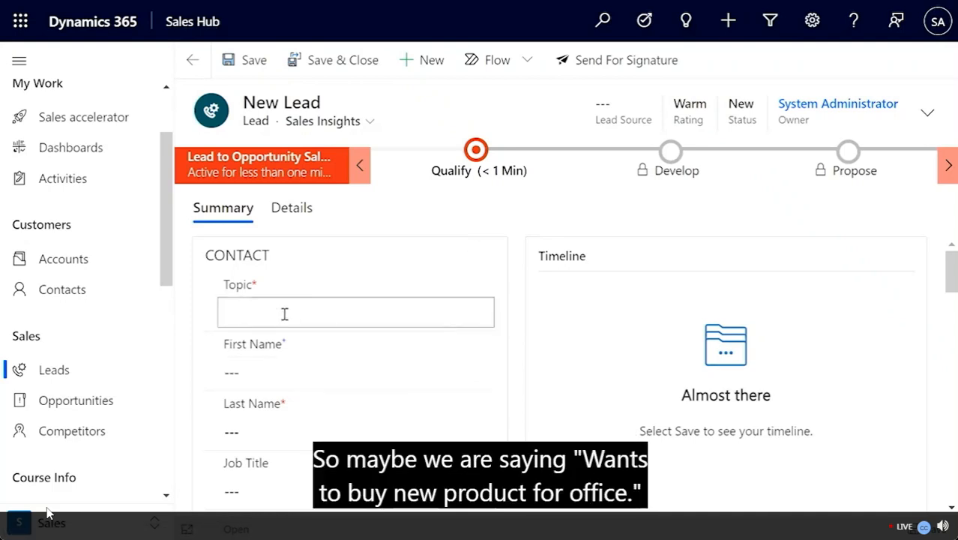
pyautogui.write('Wants to buy new pro')
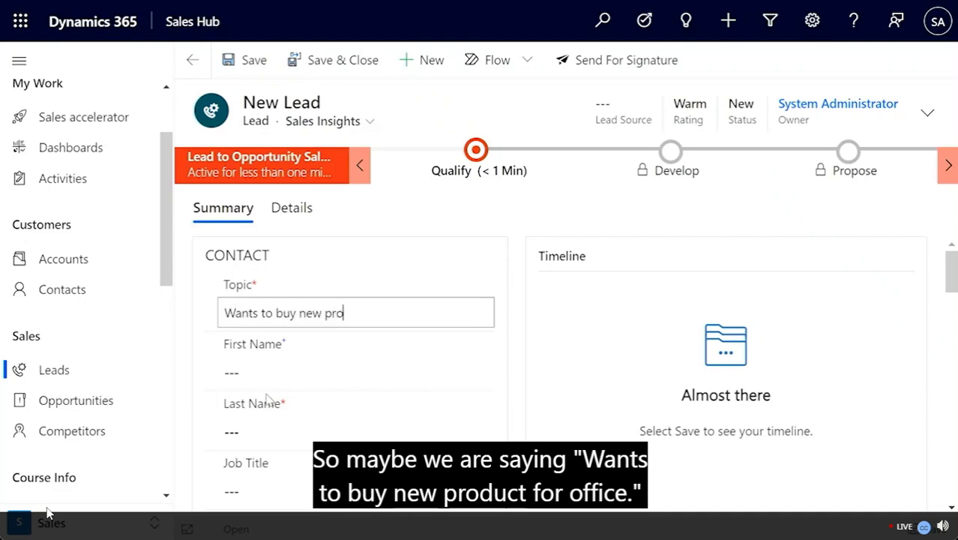
pyautogui.write('duct for office')
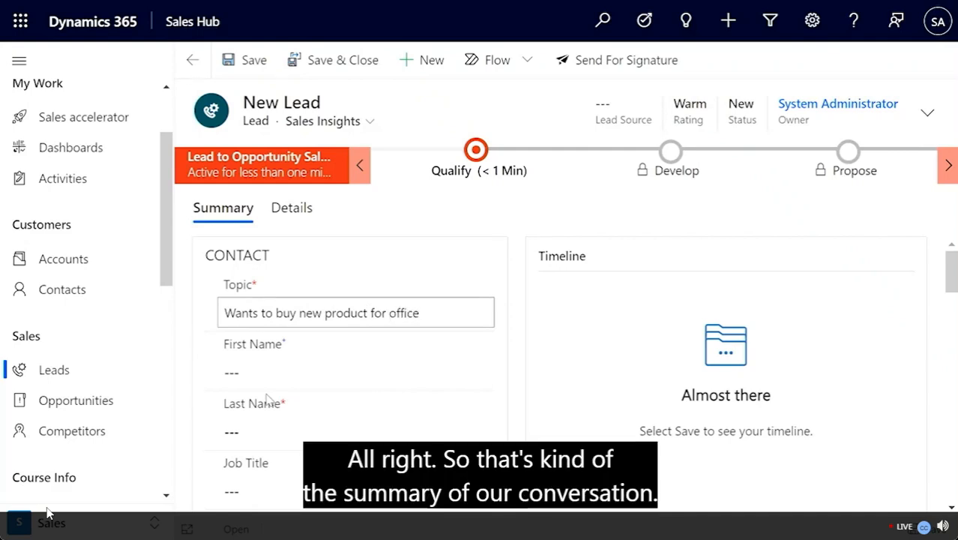
pyautogui.scroll(-1, 259, 393)
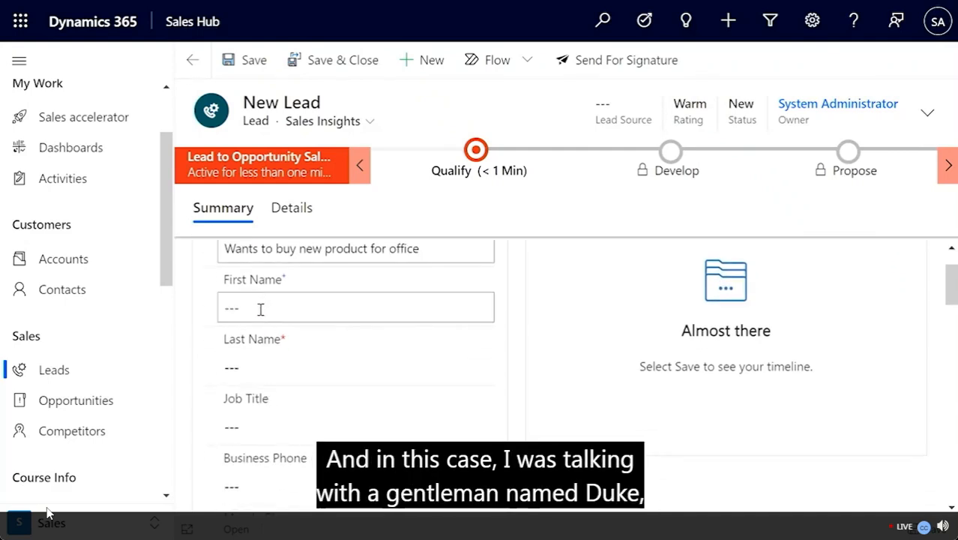
pyautogui.click(260, 310)
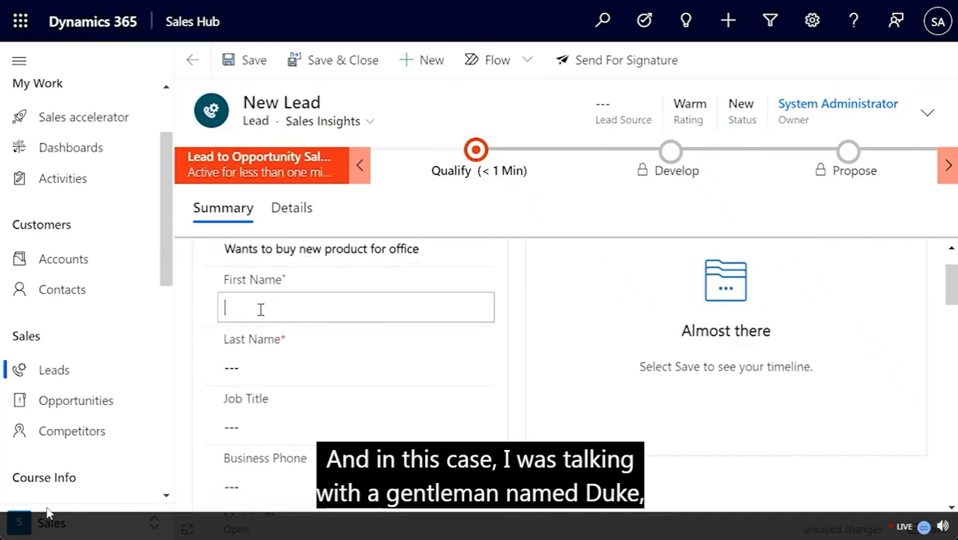
pyautogui.click(236, 368)
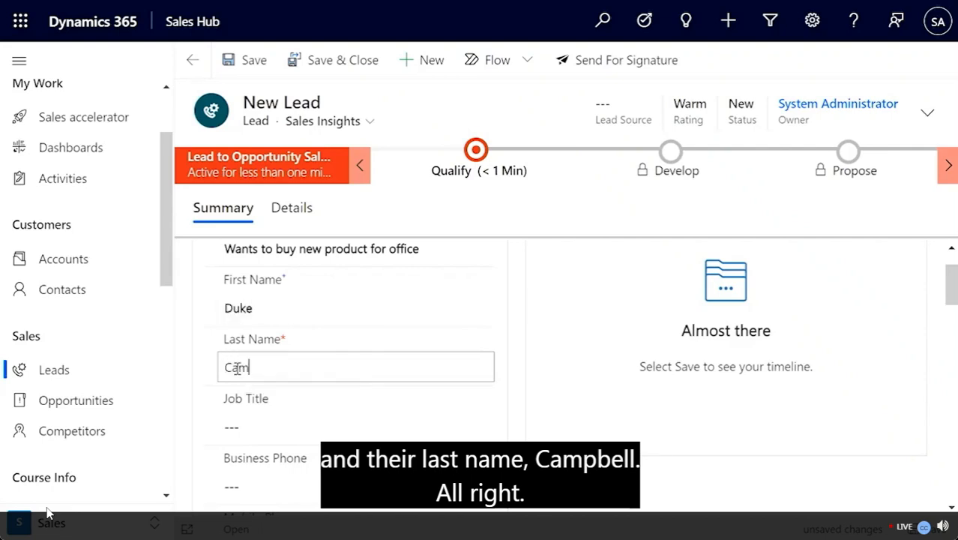
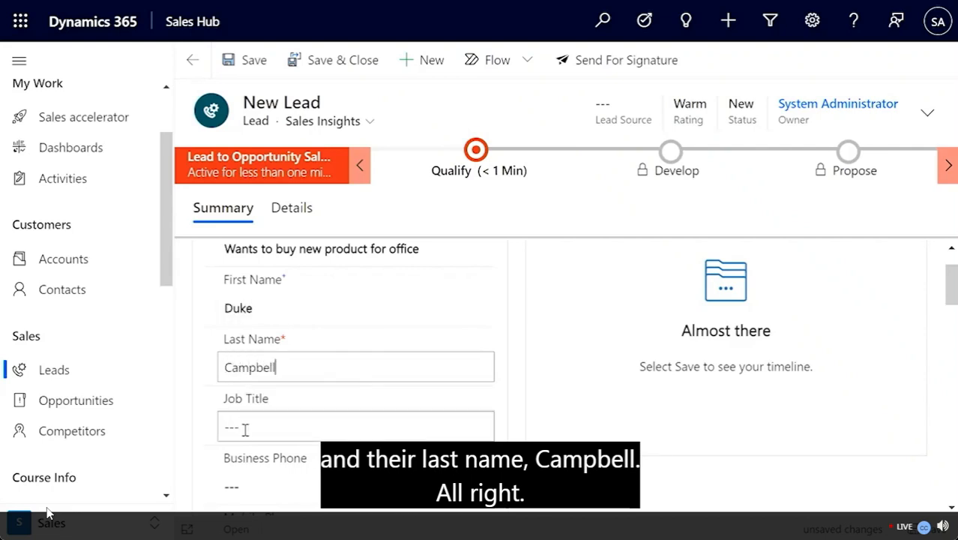
# Step: Set the lead's job title to 'Office Manager', correcting the typo
pyautogui.click(246, 429)
pyautogui.scroll(-3, 245, 429)
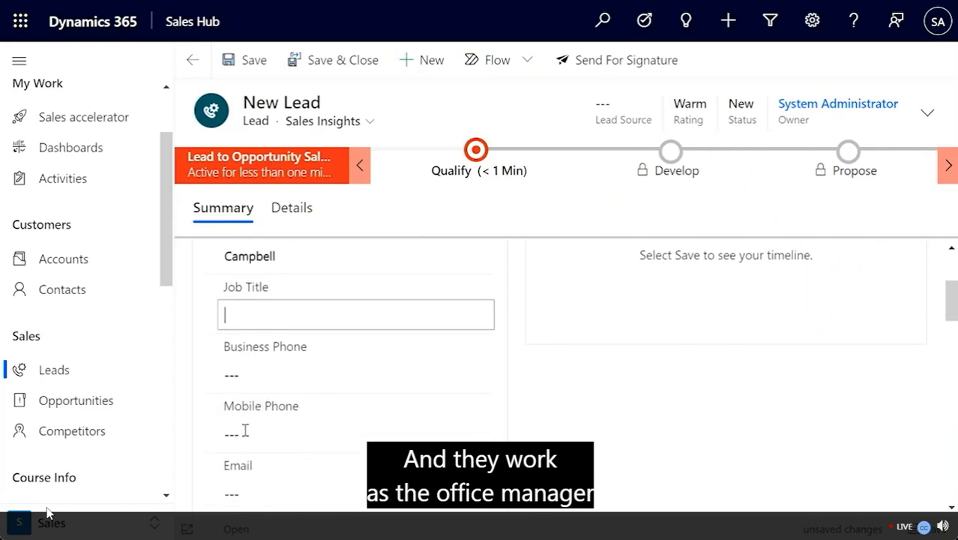
pyautogui.write('Ofice')
pyautogui.press('BackSpace')
pyautogui.press('BackSpace')
pyautogui.write('ce Manager')
pyautogui.scroll(-3, 245, 431)
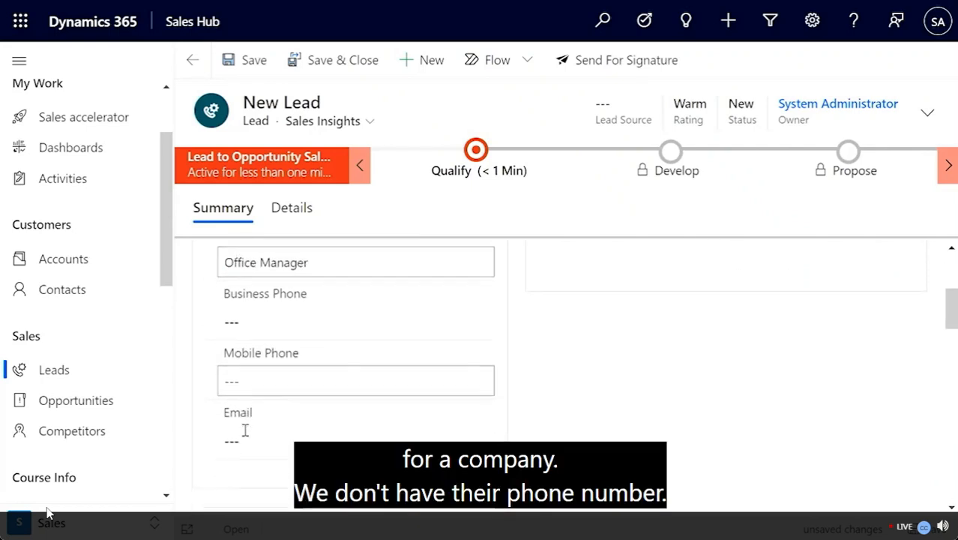
pyautogui.scroll(3, 245, 433)
pyautogui.scroll(-1, 243, 428)
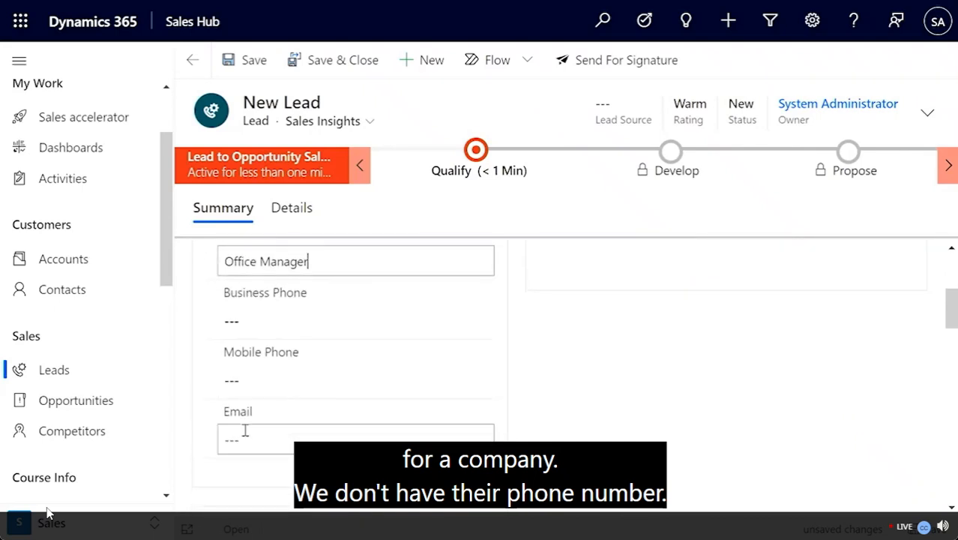
pyautogui.scroll(-2, 267, 422)
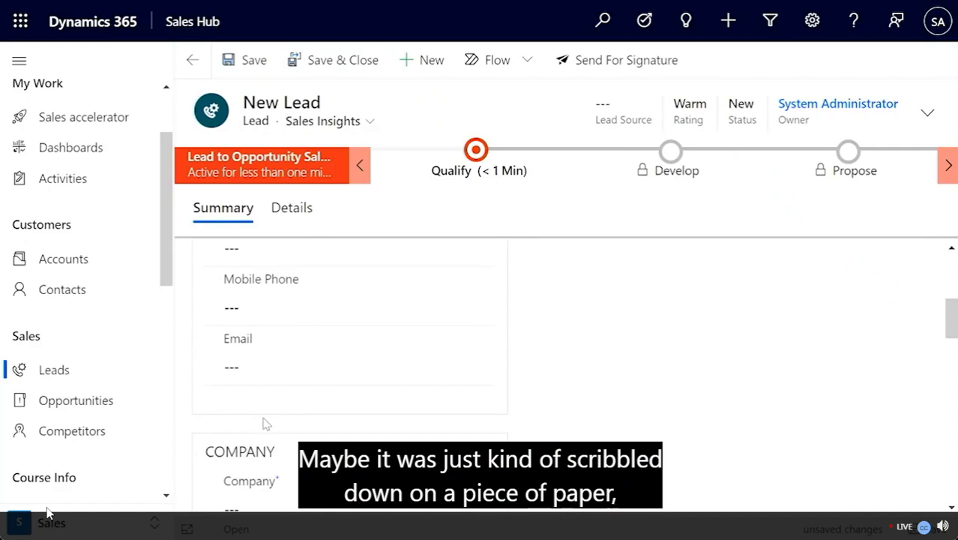
pyautogui.scroll(-3, 265, 422)
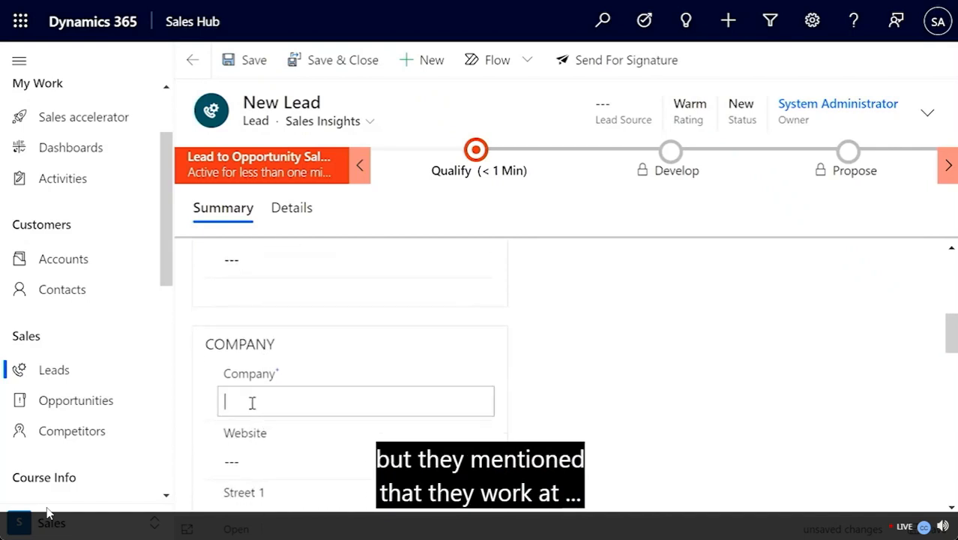
# Step: Fill in the required Company field with 'Millie's Coffee Shop'
pyautogui.click(252, 403)
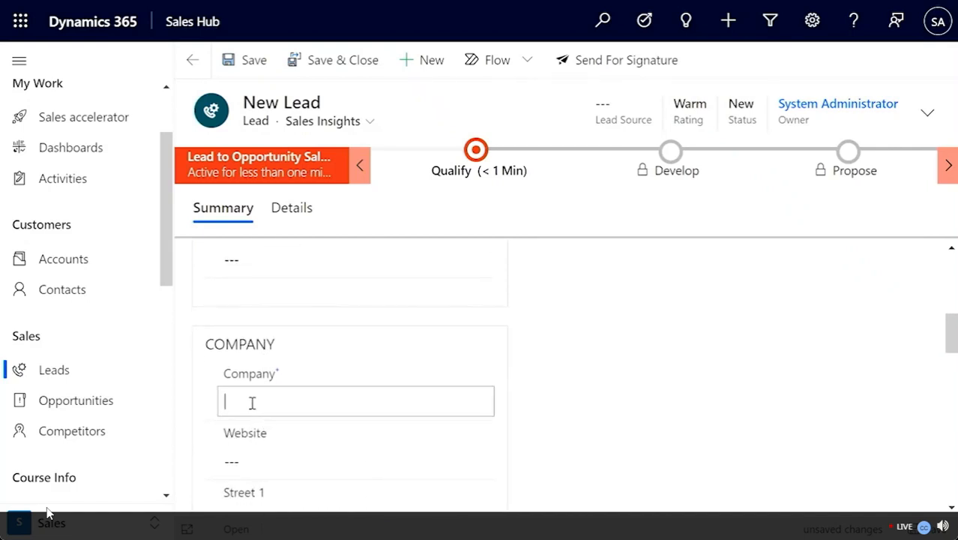
pyautogui.press('BackSpace')
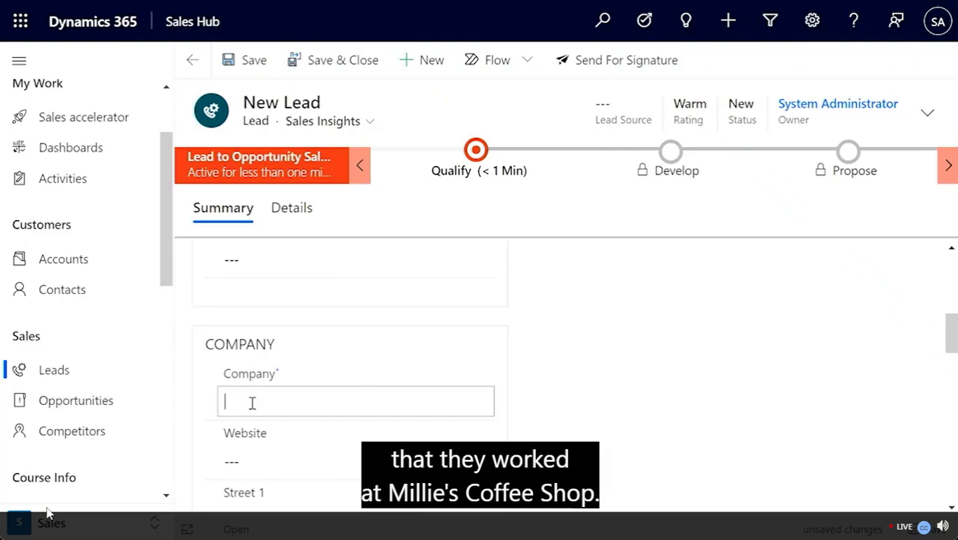
pyautogui.write("Millie's Coffee Sh")
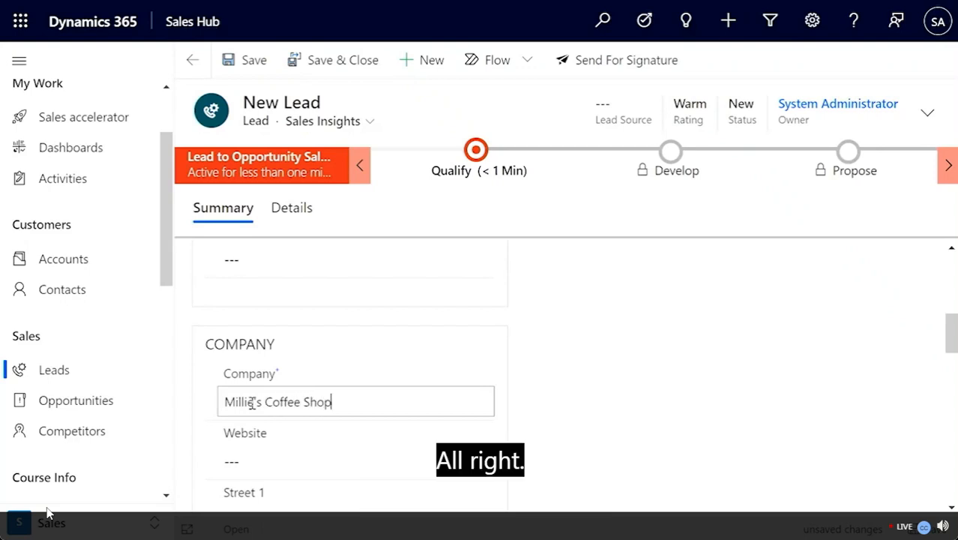
pyautogui.write('op')
pyautogui.scroll(-2, 252, 402)
pyautogui.scroll(3, 252, 402)
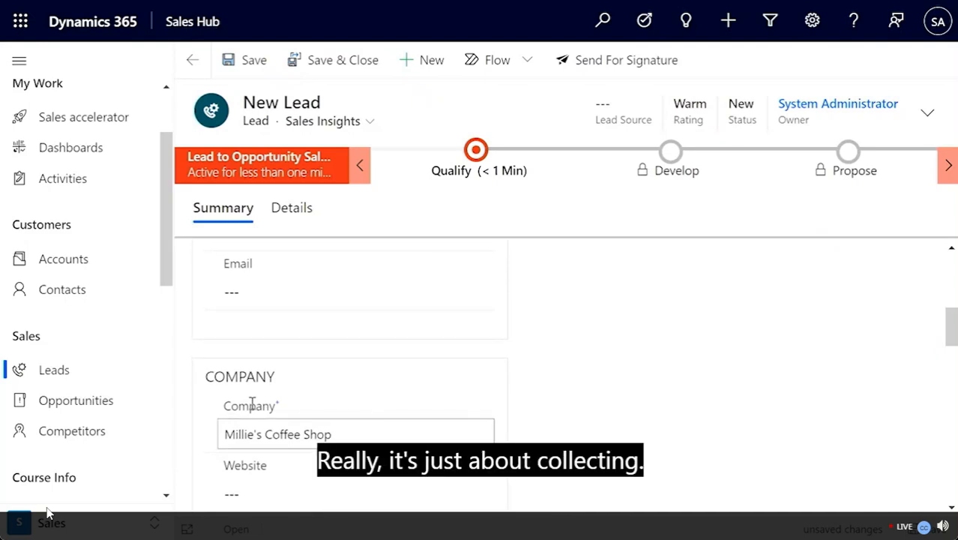
pyautogui.scroll(-1, 252, 403)
pyautogui.scroll(-2, 251, 403)
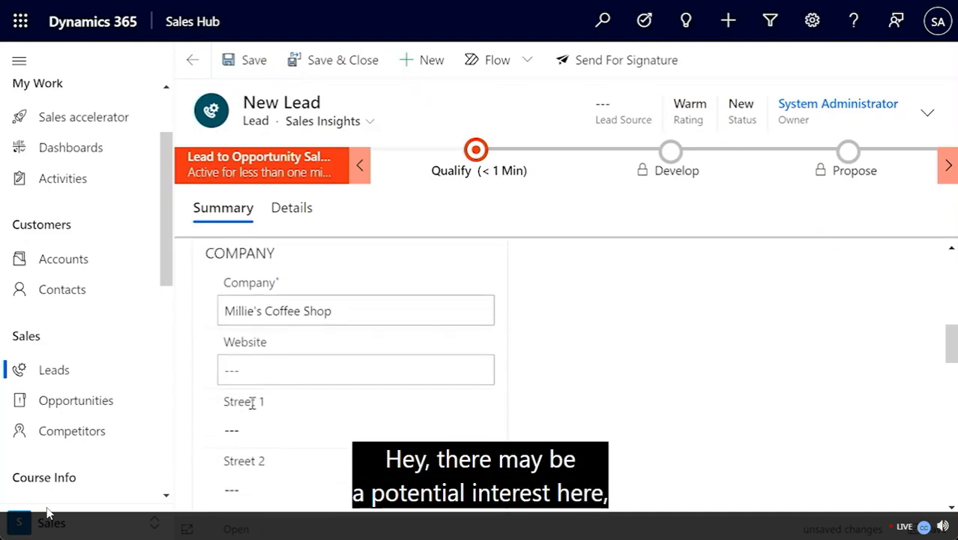
pyautogui.scroll(-2, 252, 402)
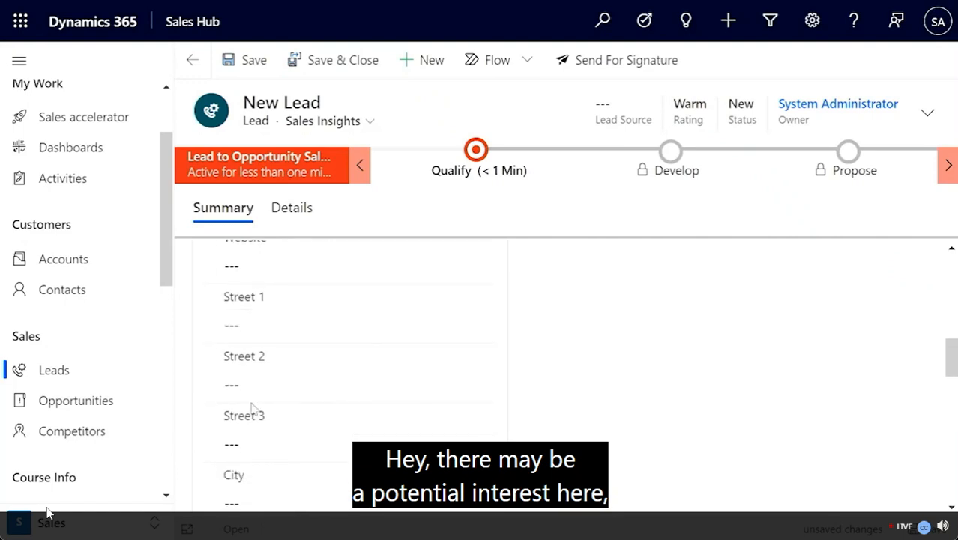
pyautogui.scroll(-4, 252, 405)
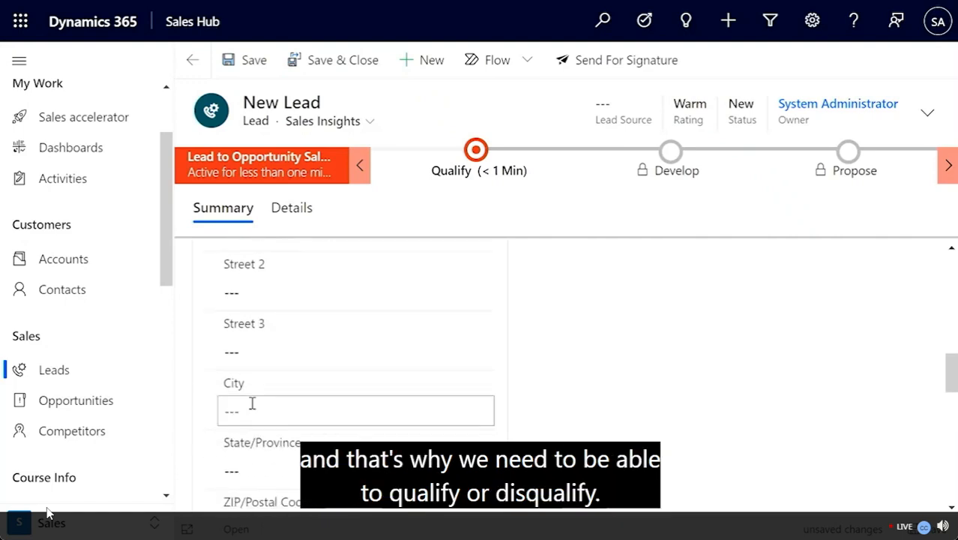
pyautogui.scroll(10, 252, 402)
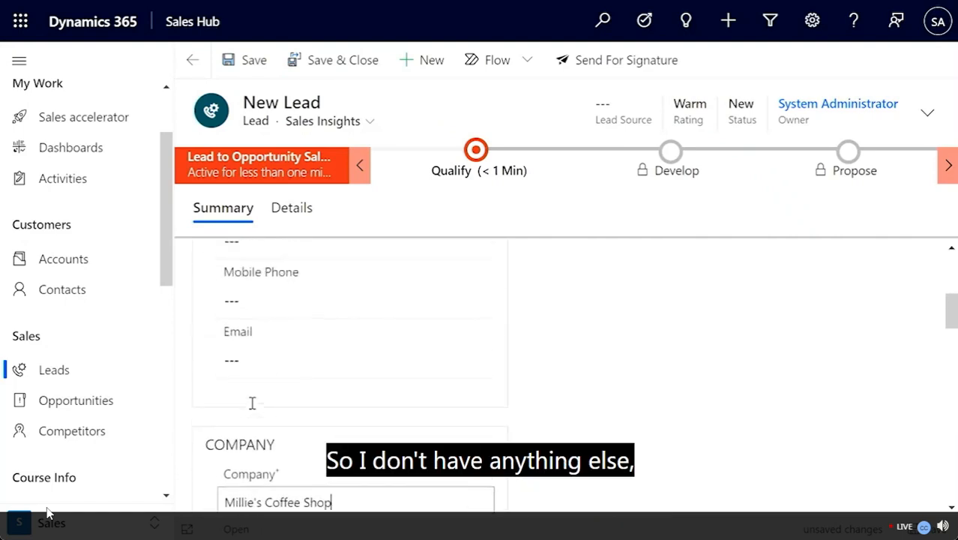
# Step: Save the lead and log a 'Follow up from Tradeshow' phone call noting the contact wants a product listing
pyautogui.click(251, 78)
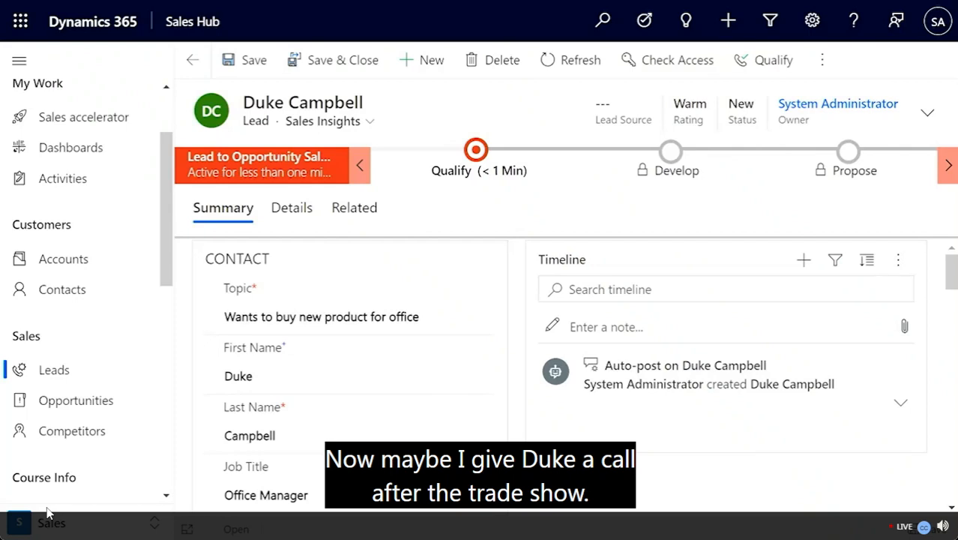
pyautogui.click(804, 261)
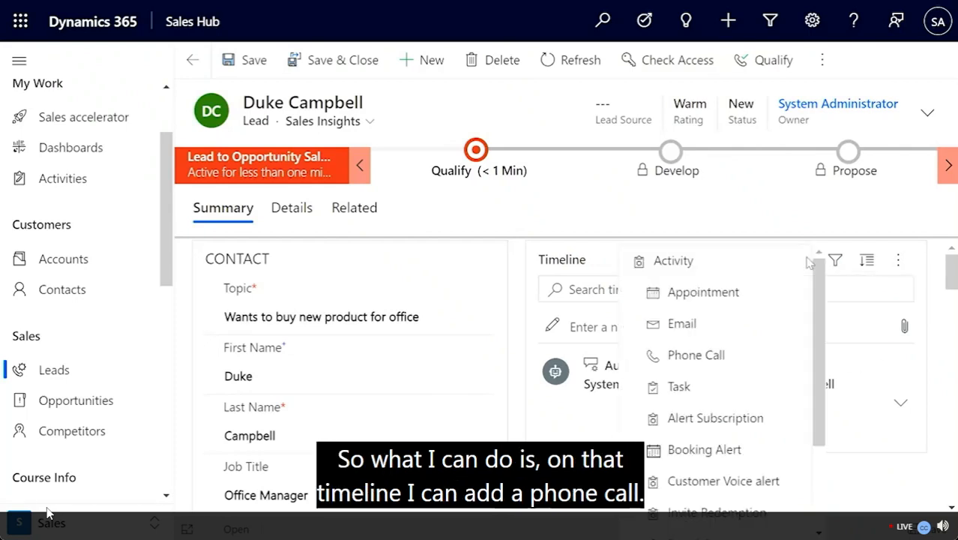
pyautogui.click(680, 357)
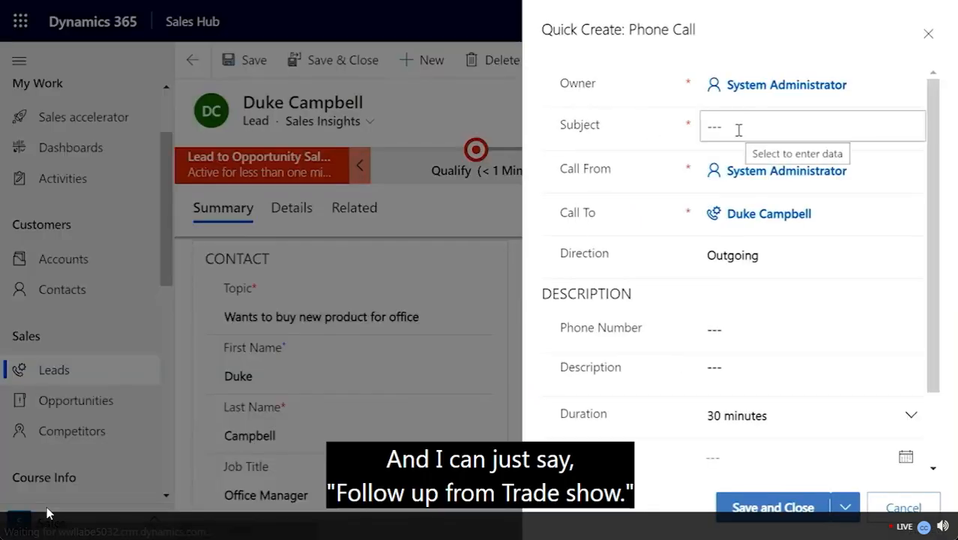
pyautogui.click(738, 130)
pyautogui.write('Follow up from T')
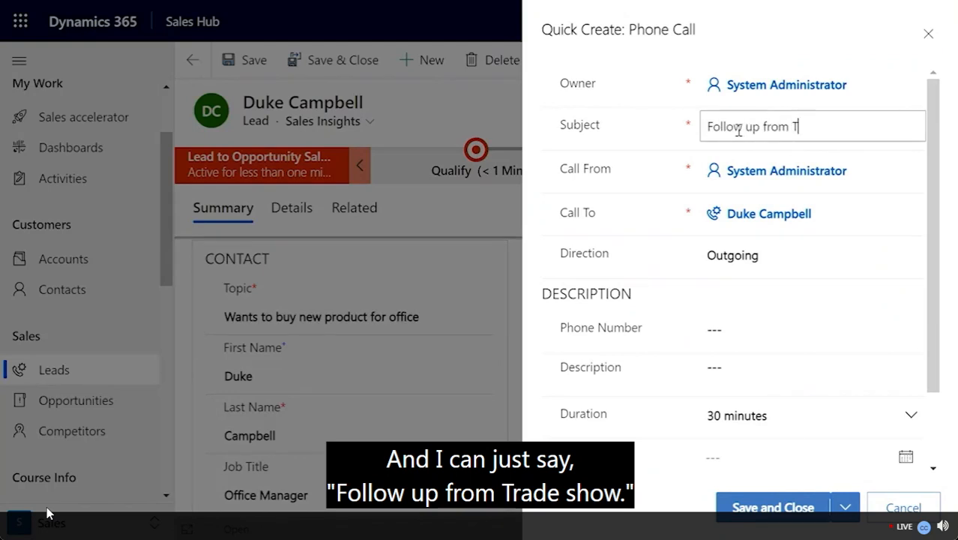
pyautogui.write('radesho')
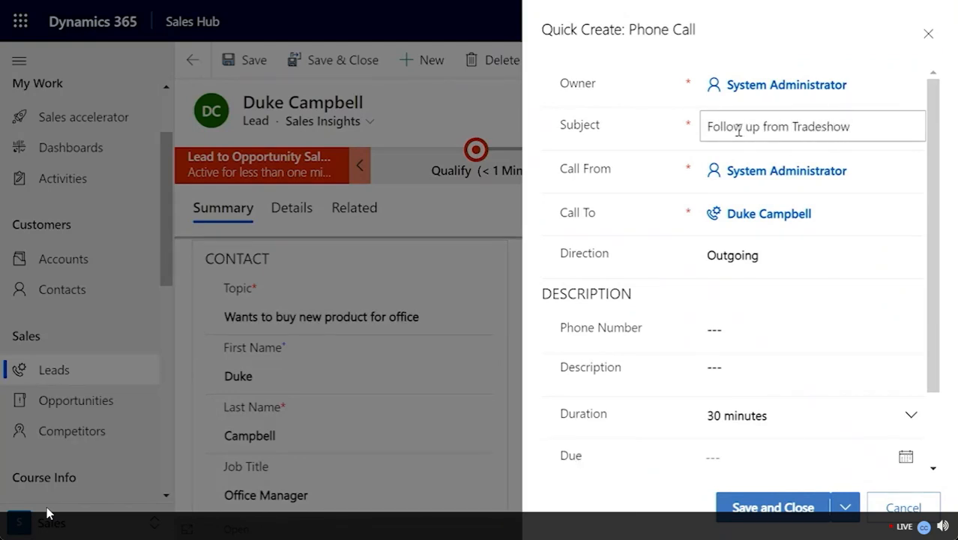
pyautogui.write('w')
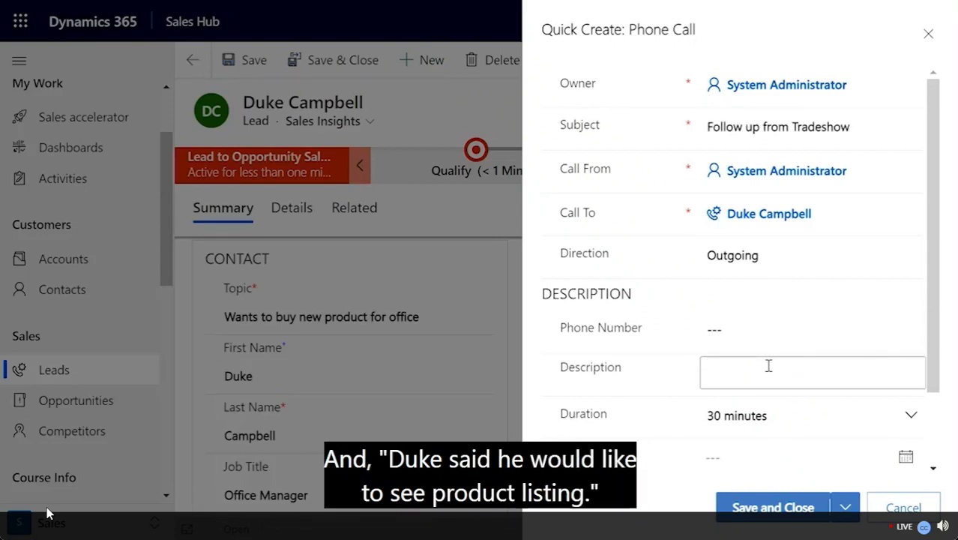
pyautogui.write('Duke said he would like to se')
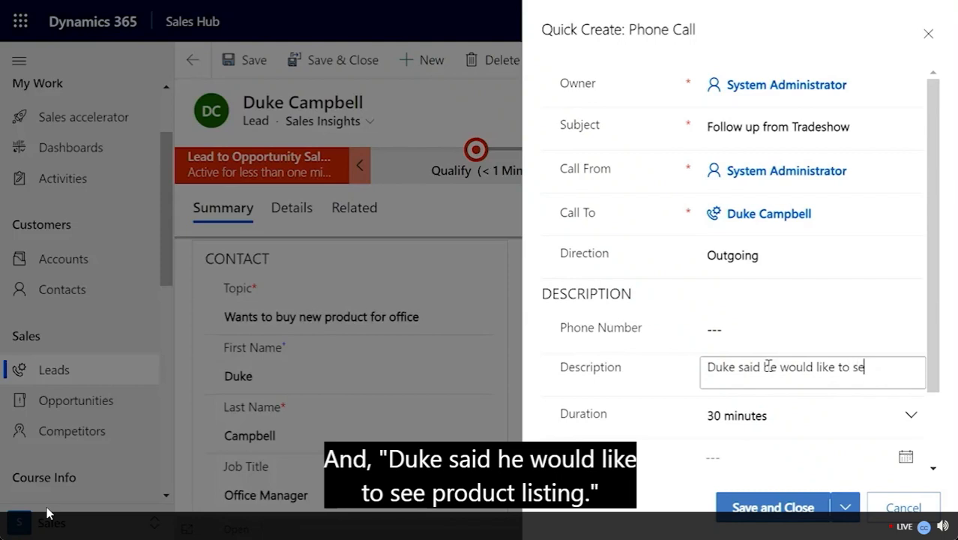
pyautogui.write('e product listing')
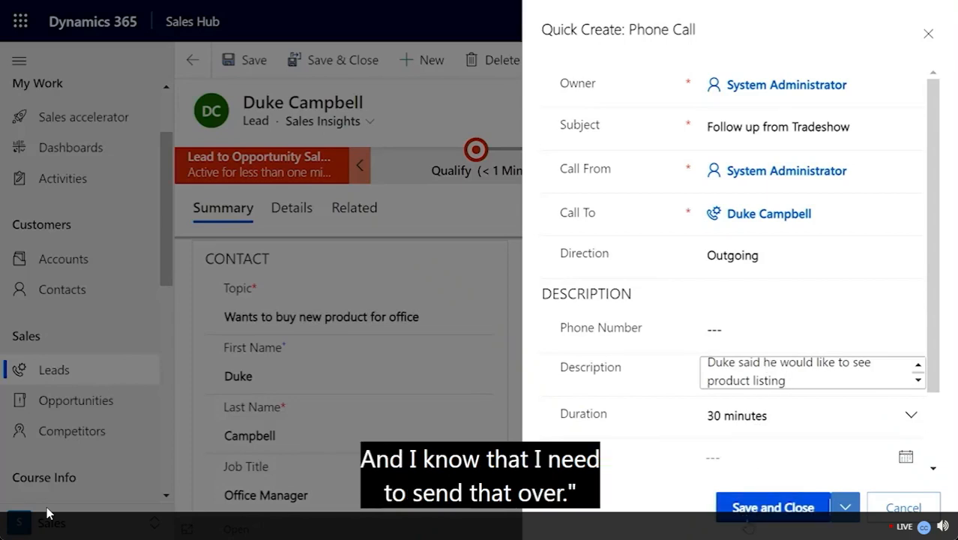
pyautogui.click(748, 519)
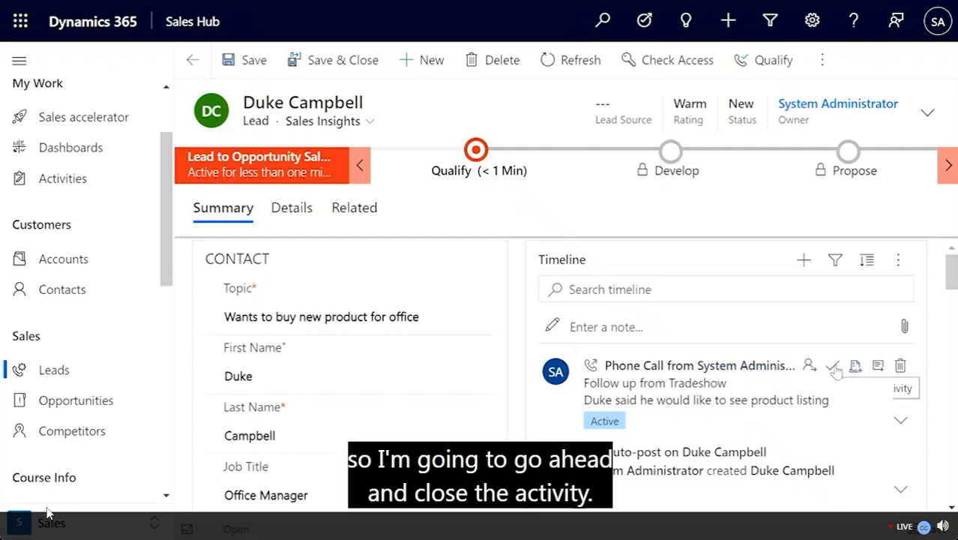
# Step: Close the 'Follow up from Tradeshow' phone call as Completed
pyautogui.click(834, 368)
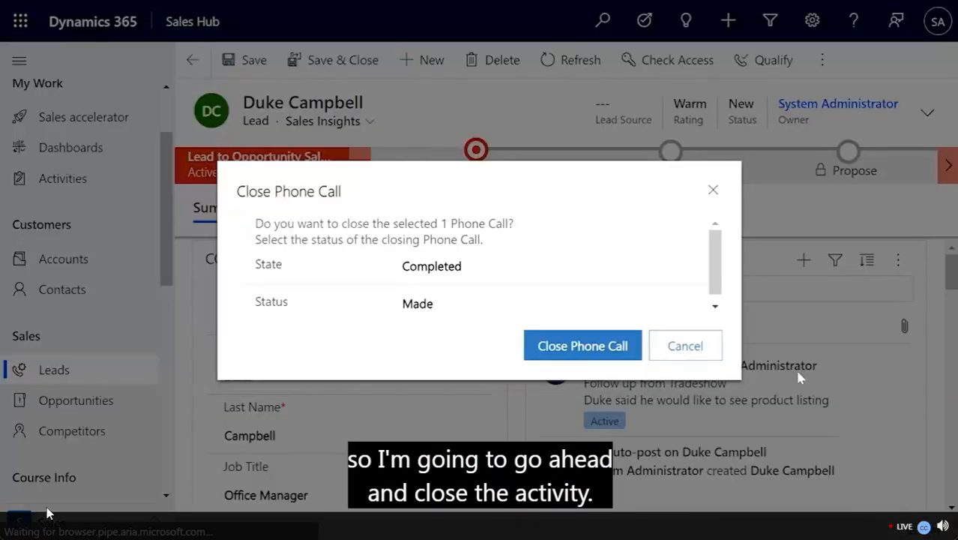
pyautogui.click(597, 353)
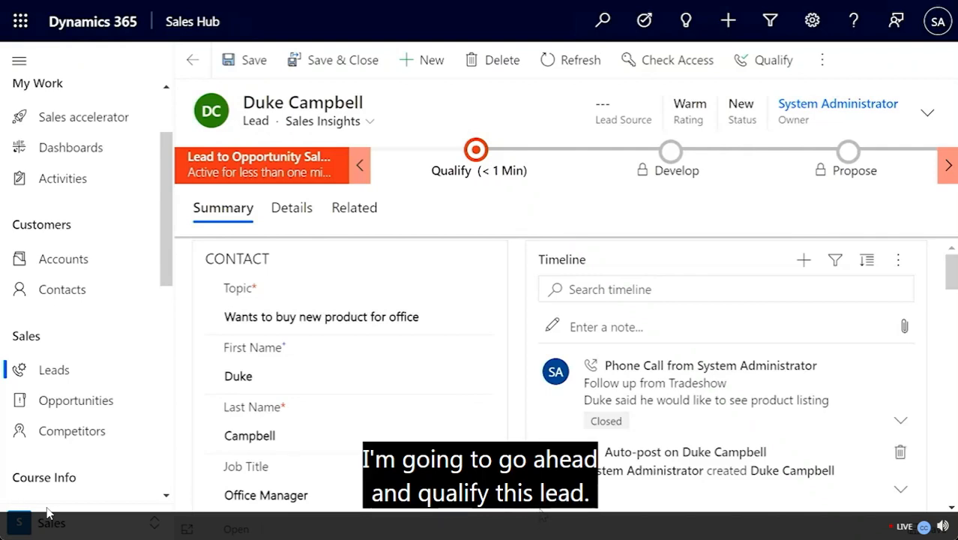
# Step: Mark Identify Decision Maker complete in the lead's Qualify stage
pyautogui.click(455, 174)
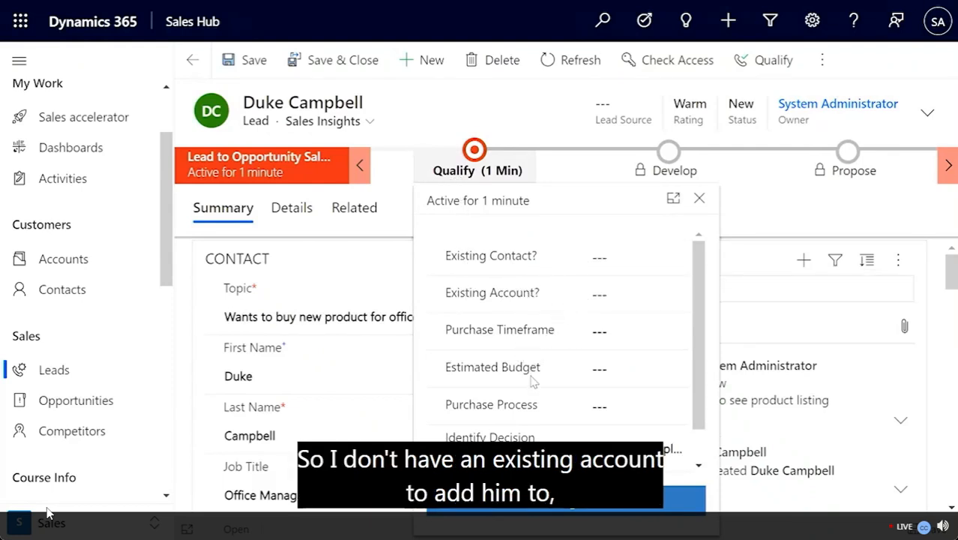
pyautogui.scroll(-1, 532, 420)
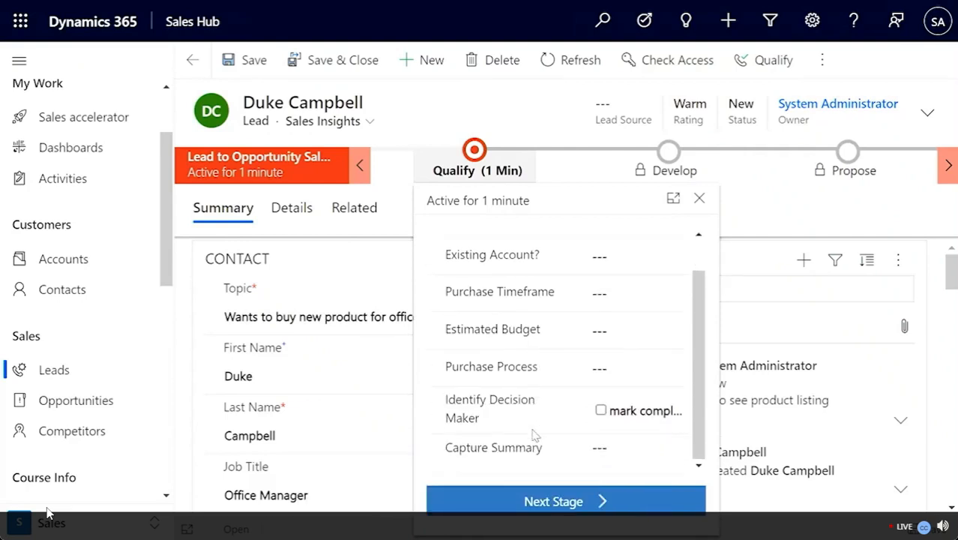
pyautogui.click(601, 413)
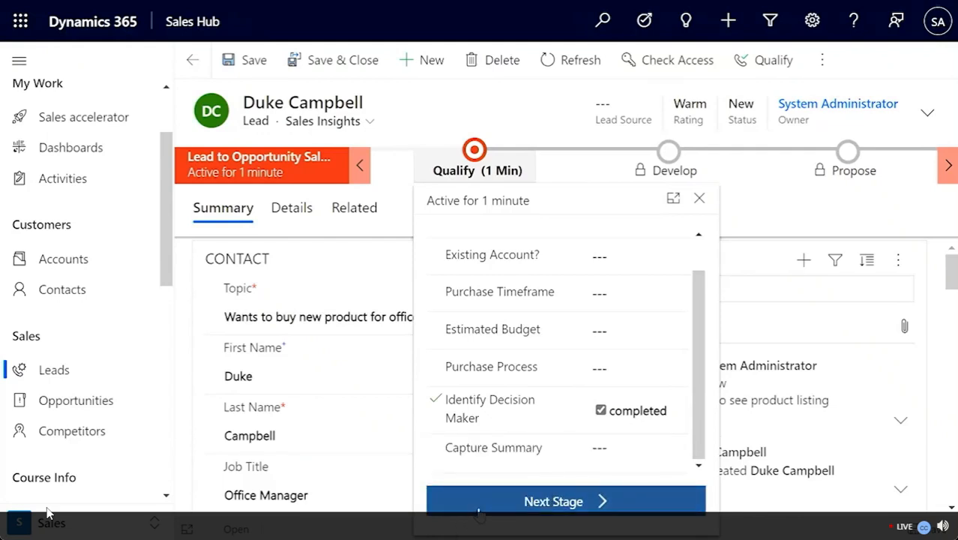
pyautogui.click(478, 509)
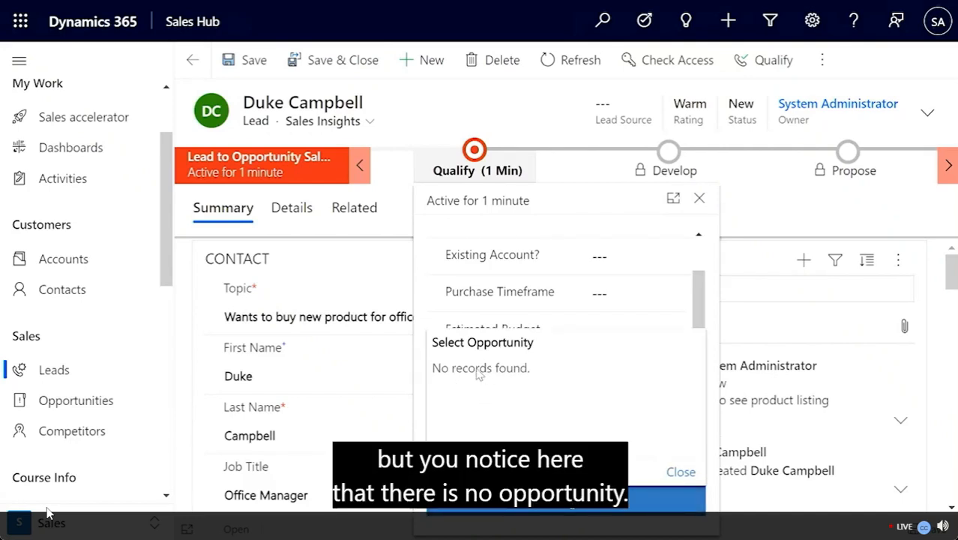
pyautogui.click(487, 111)
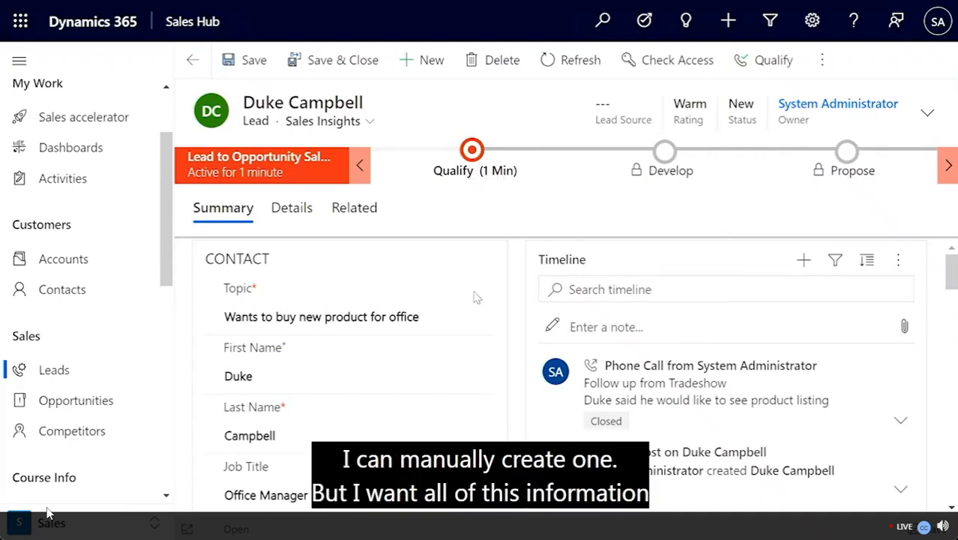
# Step: Qualify the lead, creating the 'Wants to buy new product for office' opportunity for Millie's Coffee Shop
pyautogui.click(752, 67)
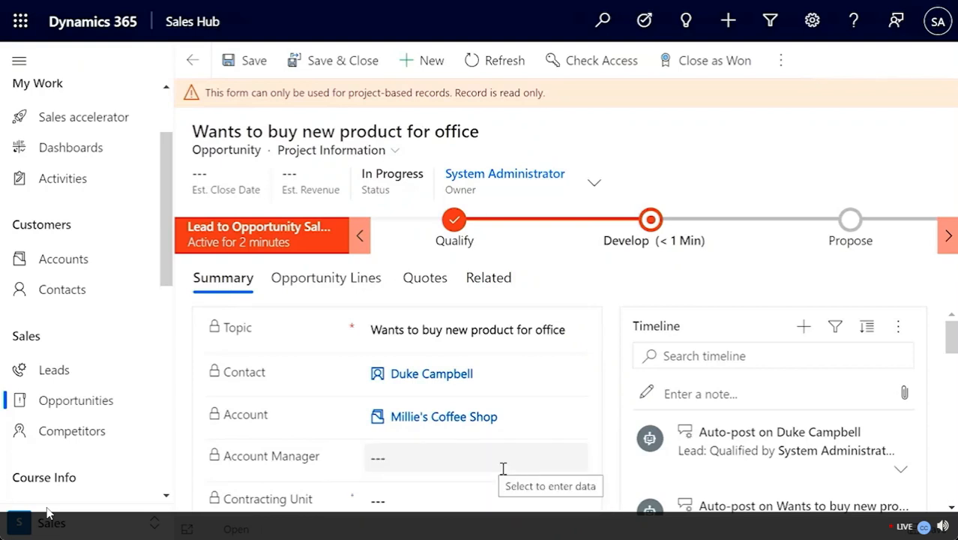
pyautogui.scroll(-2, 491, 457)
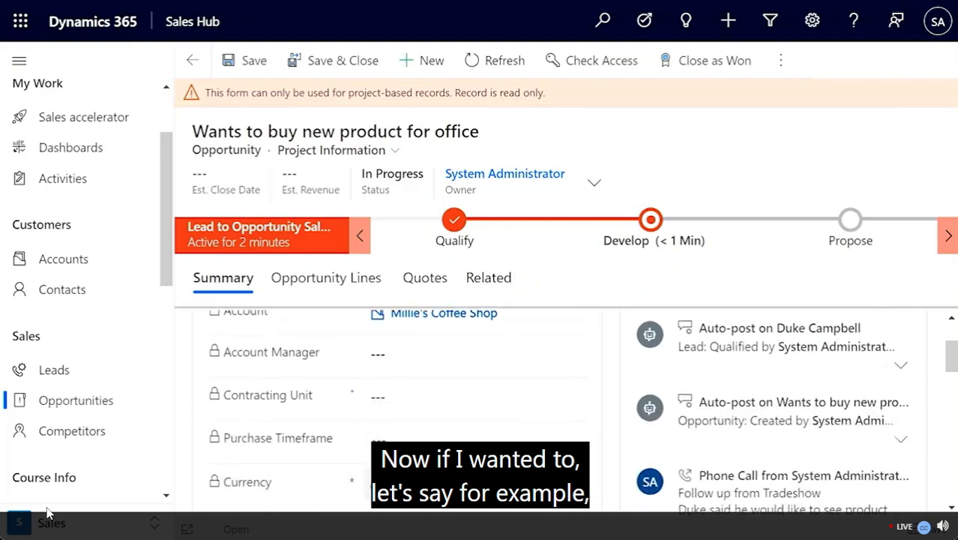
# Step: Add a 'Send Product List' task to the opportunity's timeline
pyautogui.scroll(2, 491, 457)
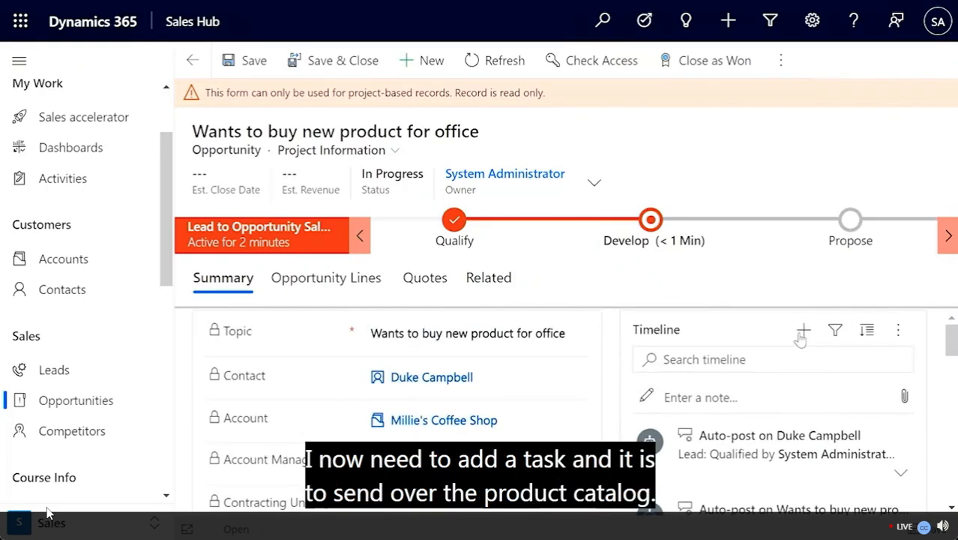
pyautogui.click(801, 337)
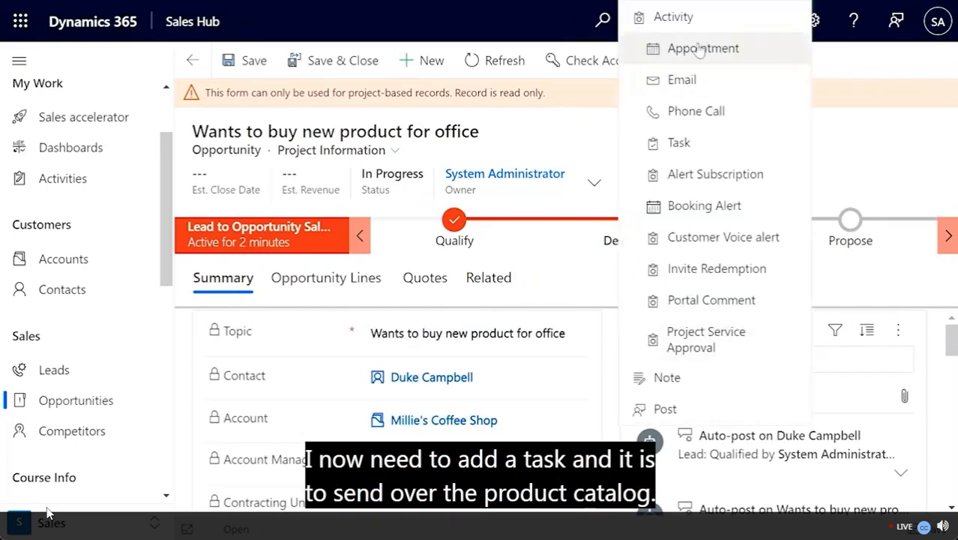
pyautogui.click(679, 143)
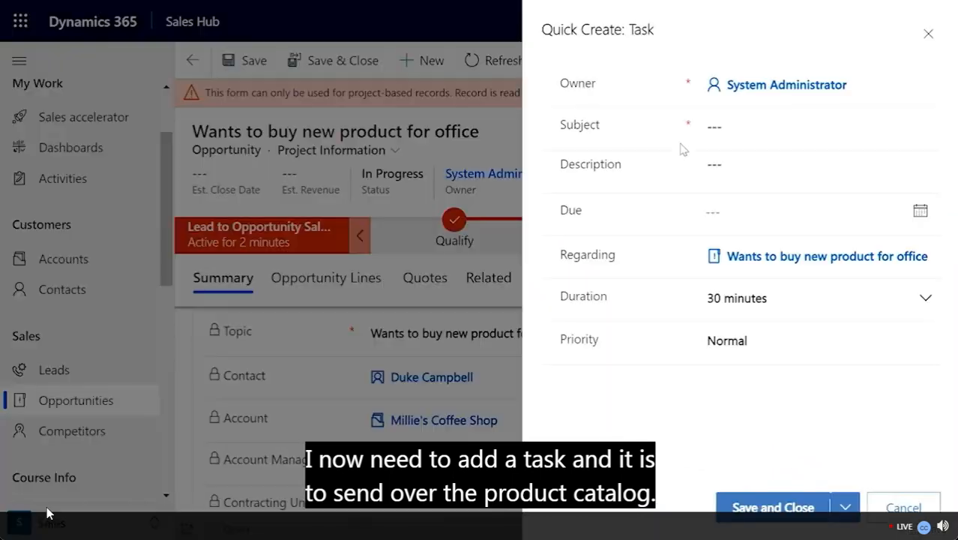
pyautogui.write('Sent ')
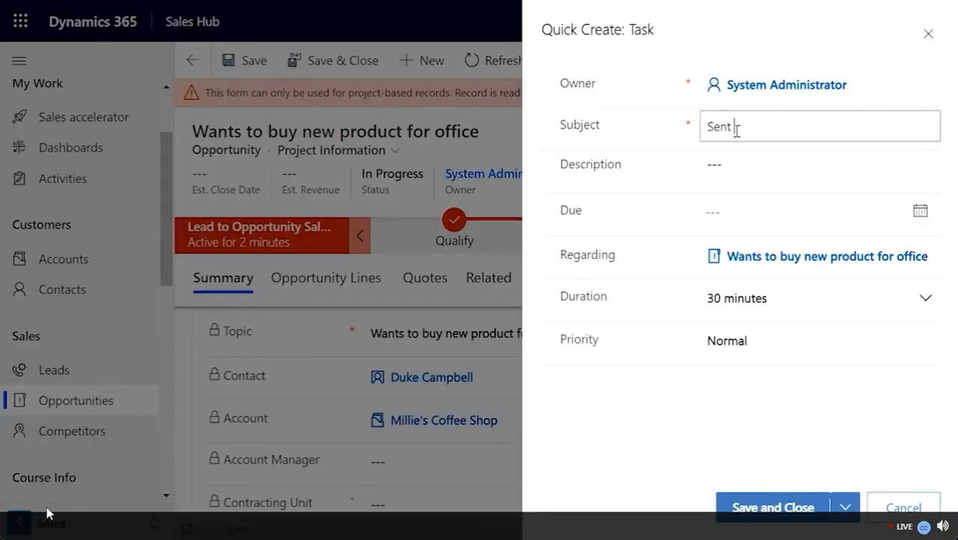
pyautogui.press('BackSpace')
pyautogui.press('BackSpace')
pyautogui.write('d Product List')
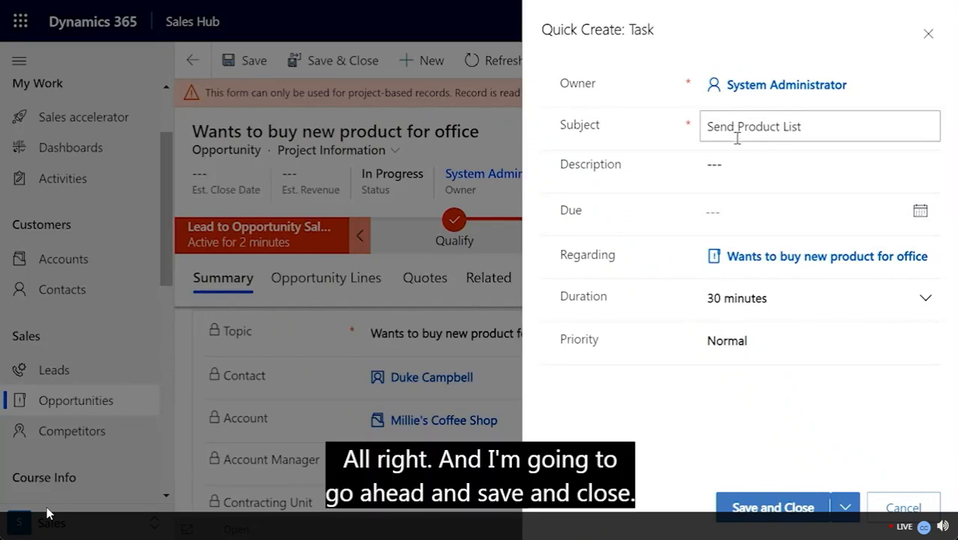
pyautogui.click(760, 508)
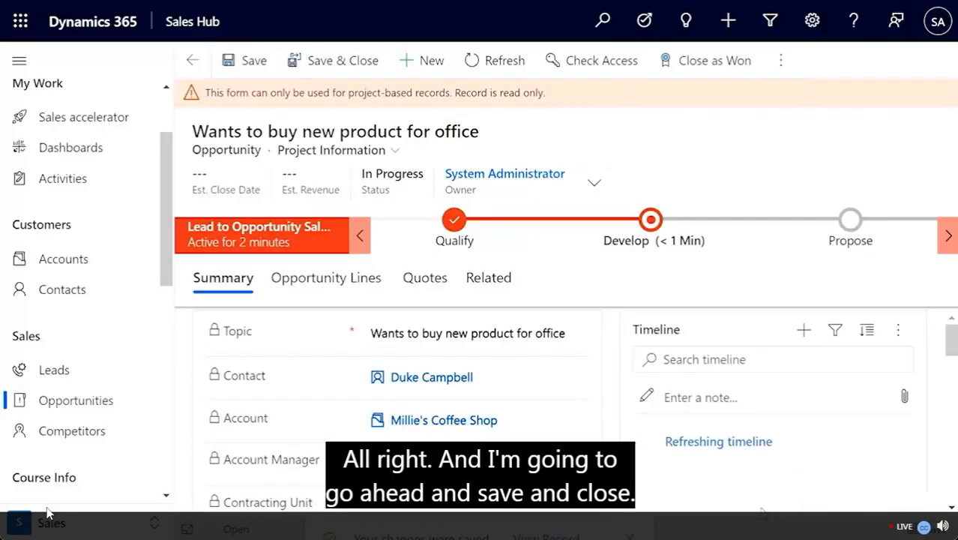
pyautogui.scroll(-1, 754, 437)
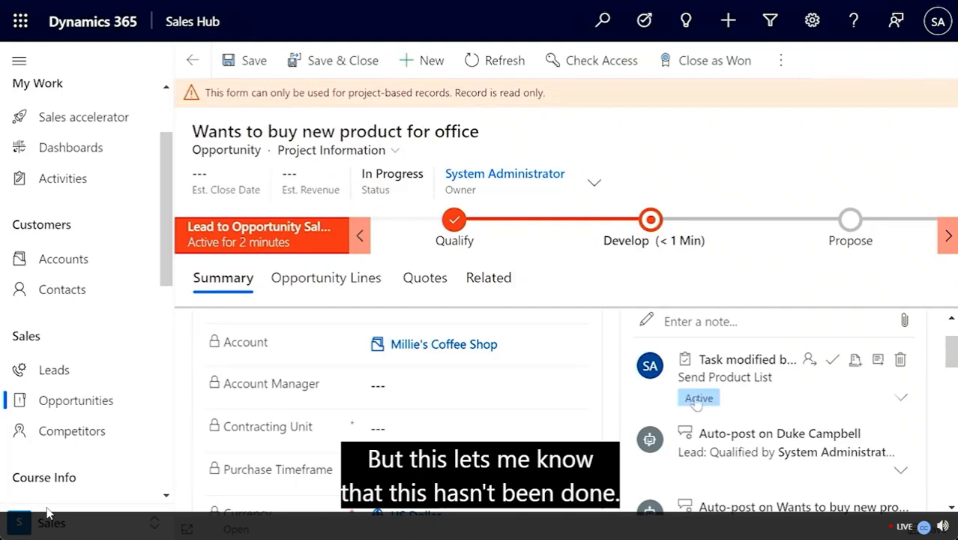
# Step: Add a colleague found by searching users with 'J' to the opportunity's Sales Team
pyautogui.scroll(-10, 537, 414)
pyautogui.scroll(-5, 536, 421)
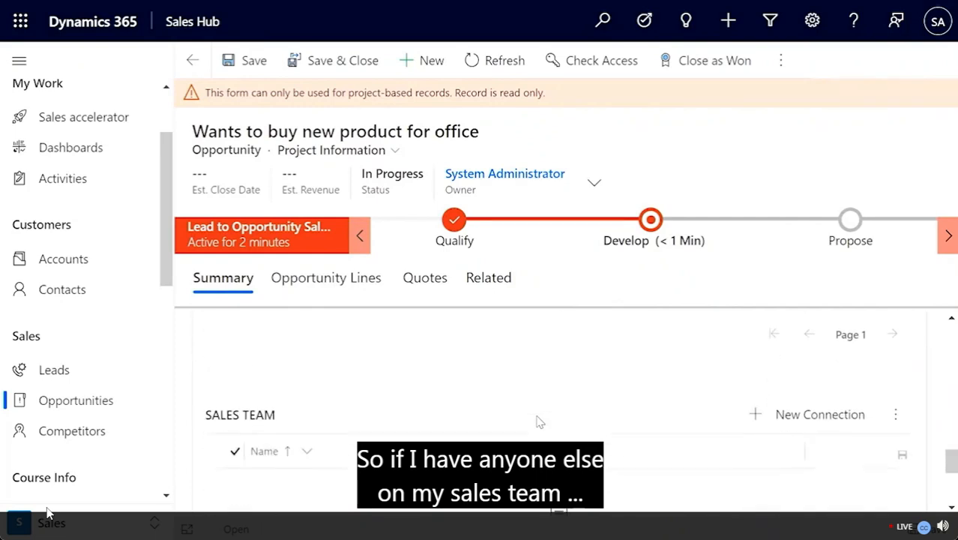
pyautogui.scroll(-1, 536, 421)
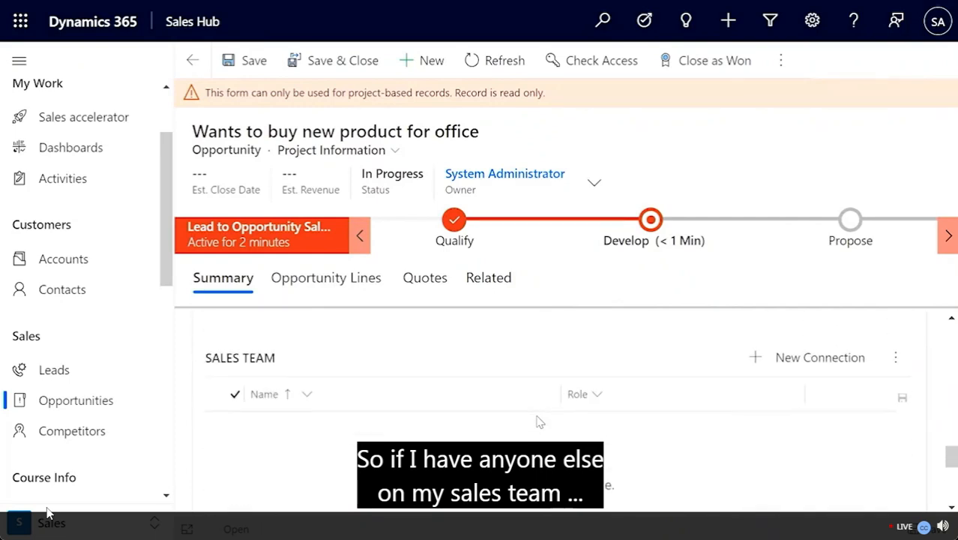
pyautogui.click(780, 364)
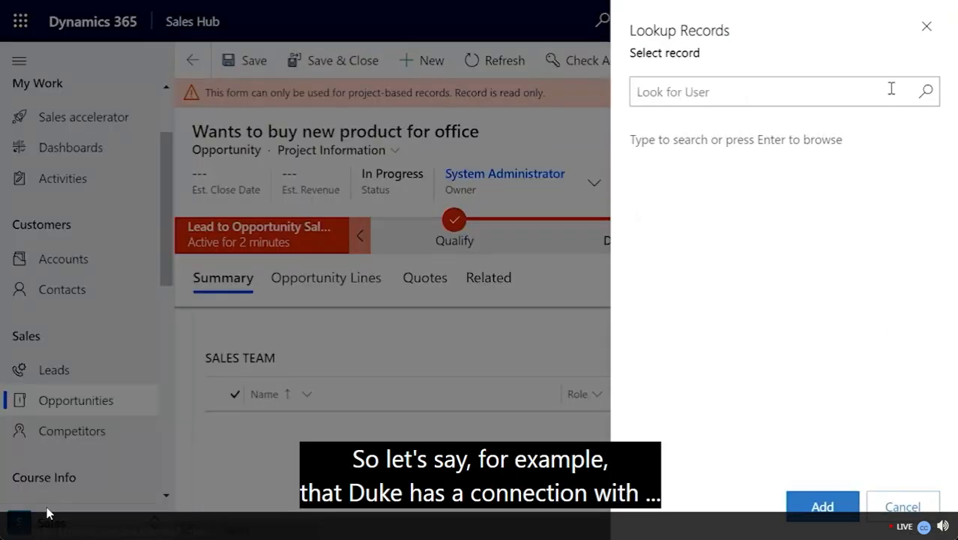
pyautogui.click(928, 98)
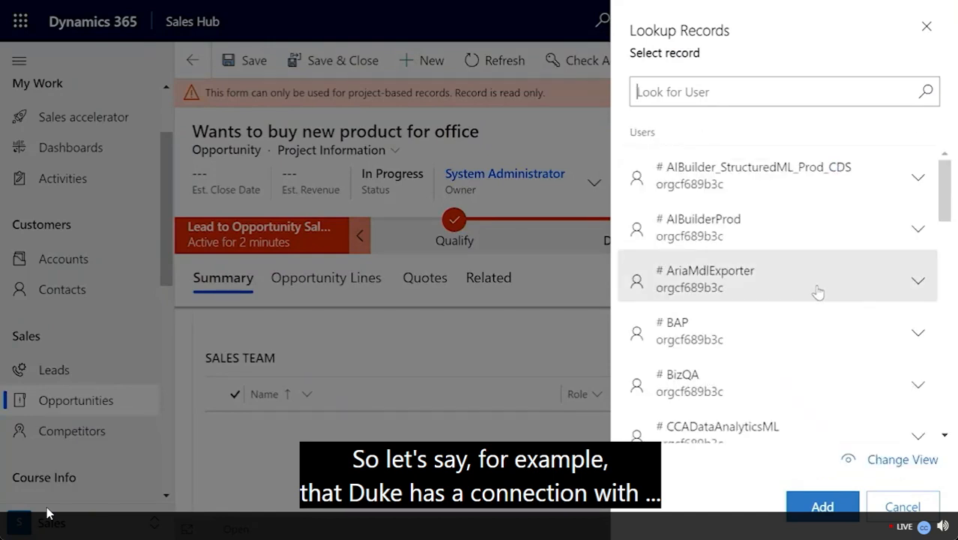
pyautogui.scroll(-5, 815, 291)
pyautogui.scroll(-3, 818, 292)
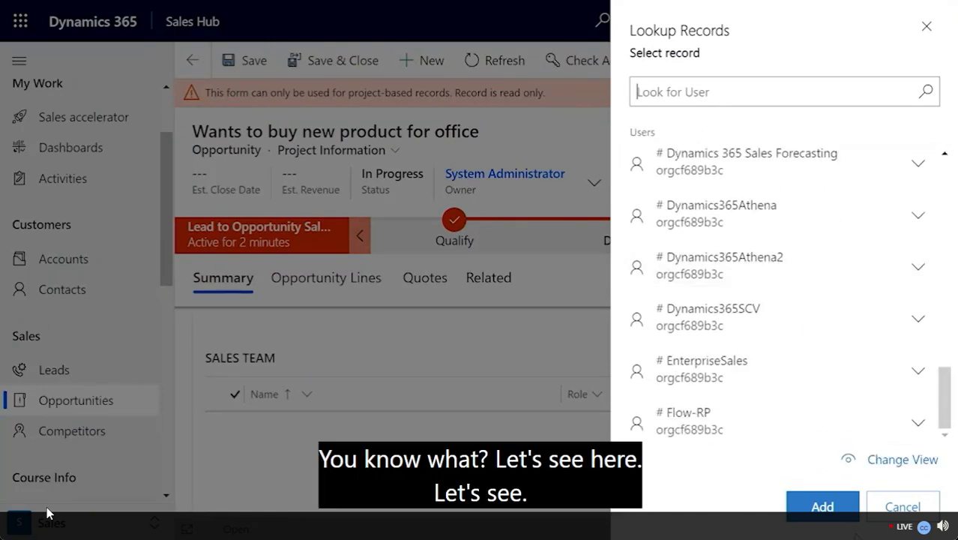
pyautogui.click(691, 84)
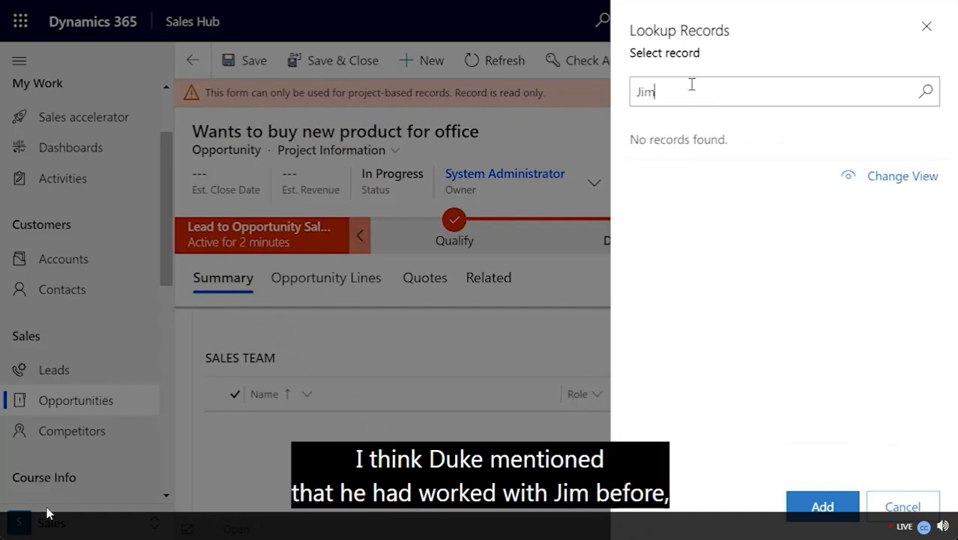
pyautogui.press('BackSpace')
pyautogui.press('BackSpace')
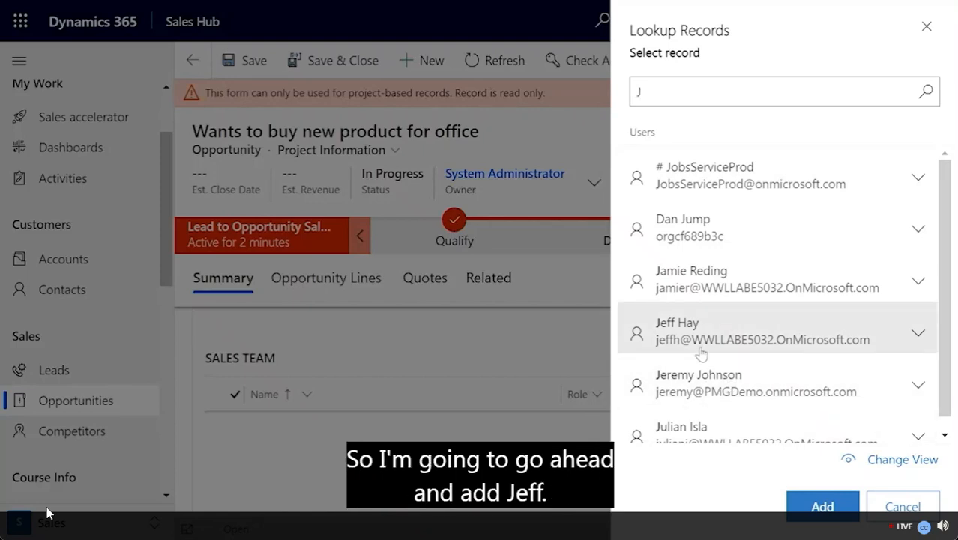
pyautogui.click(702, 349)
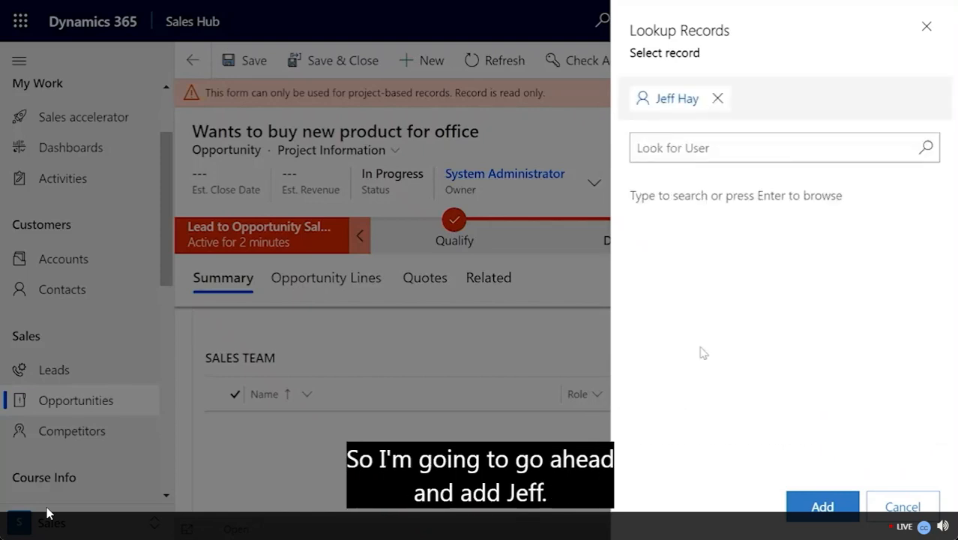
pyautogui.click(803, 507)
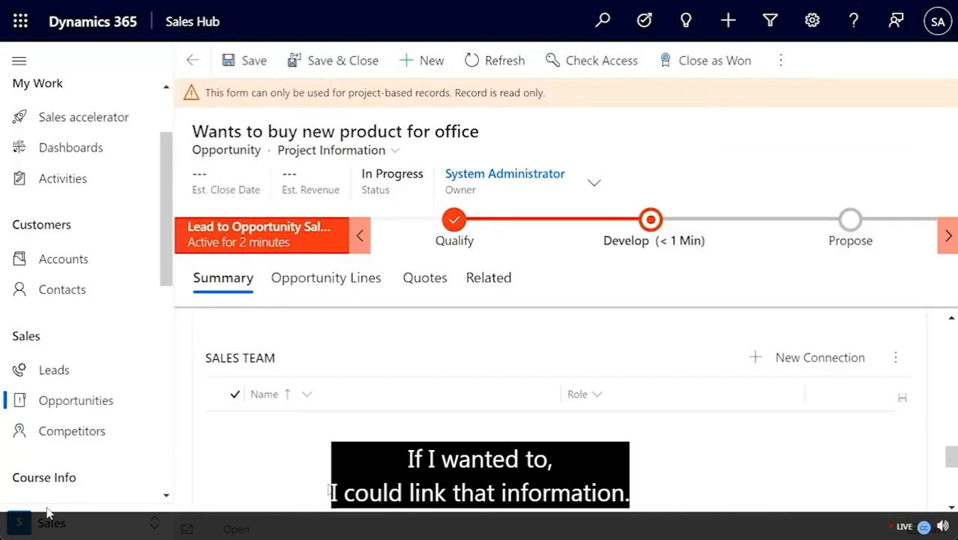
pyautogui.scroll(-4, 331, 489)
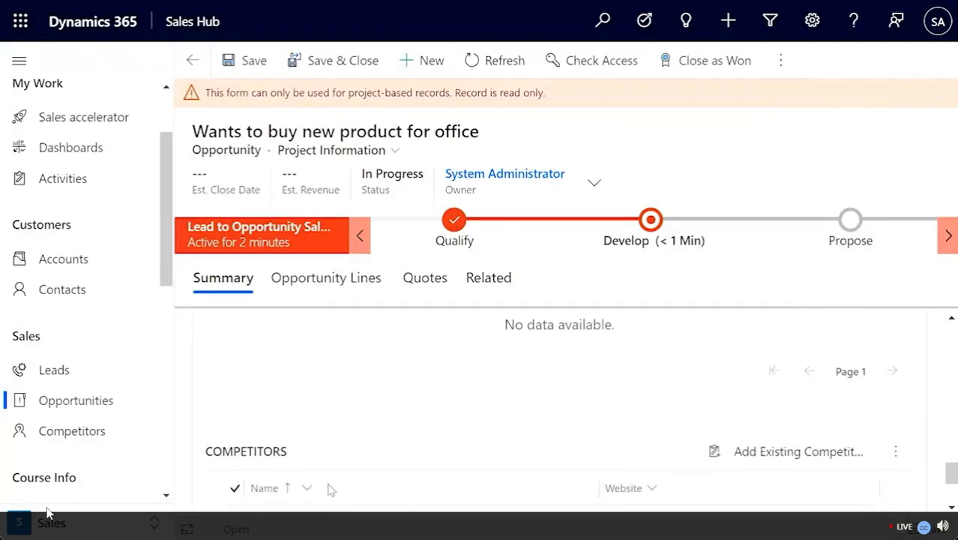
# Step: Add the existing competitor Coho Technologies to the opportunity's Competitors list
pyautogui.scroll(-2, 332, 489)
pyautogui.scroll(1, 328, 488)
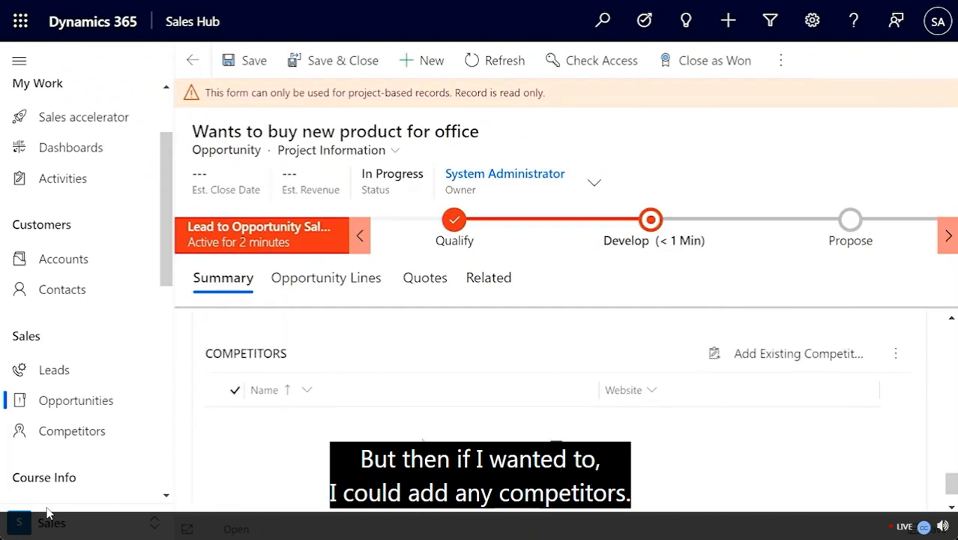
pyautogui.click(772, 366)
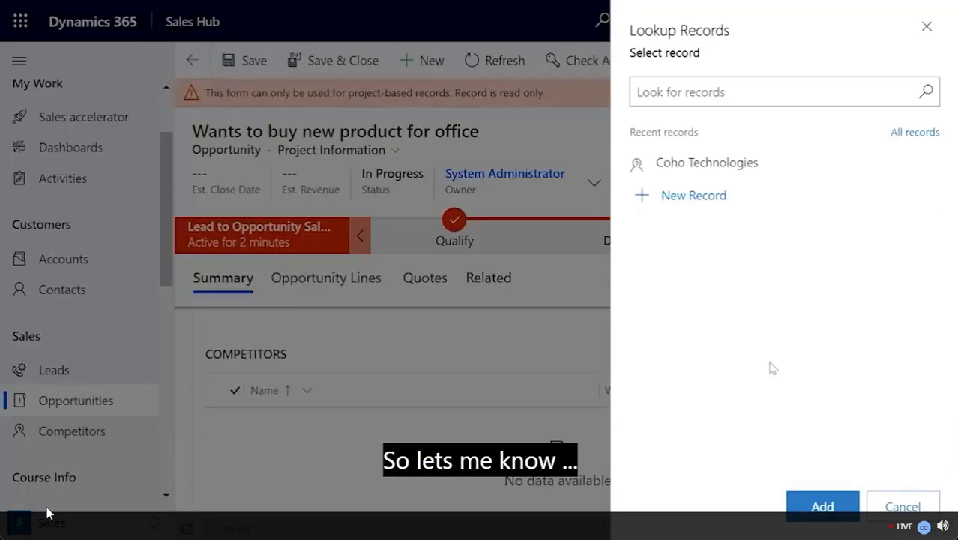
pyautogui.click(709, 163)
pyautogui.click(818, 503)
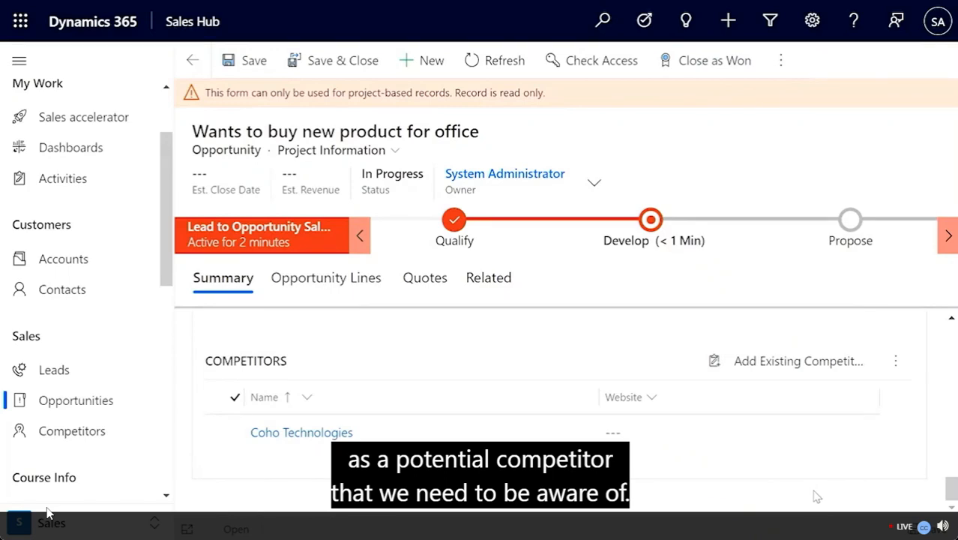
pyautogui.scroll(10, 916, 432)
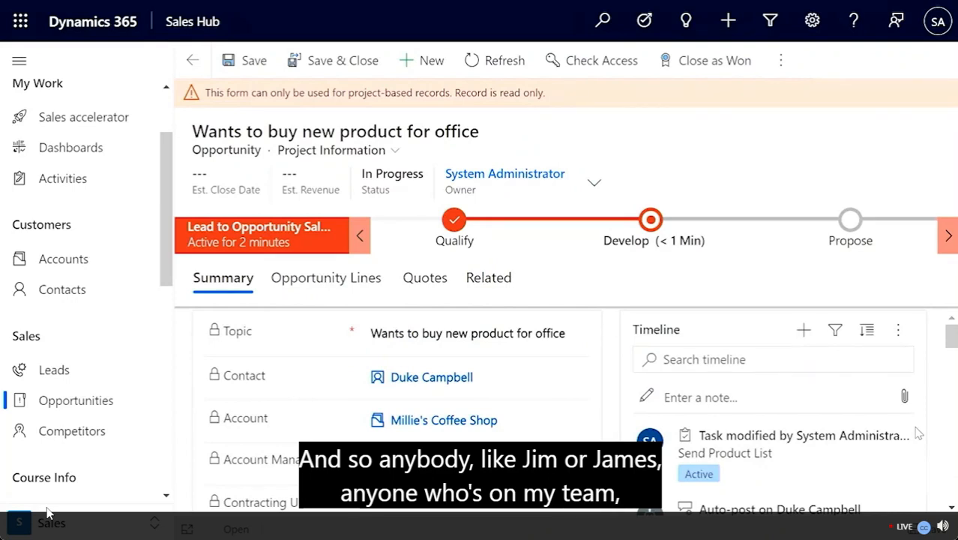
pyautogui.scroll(-1, 915, 432)
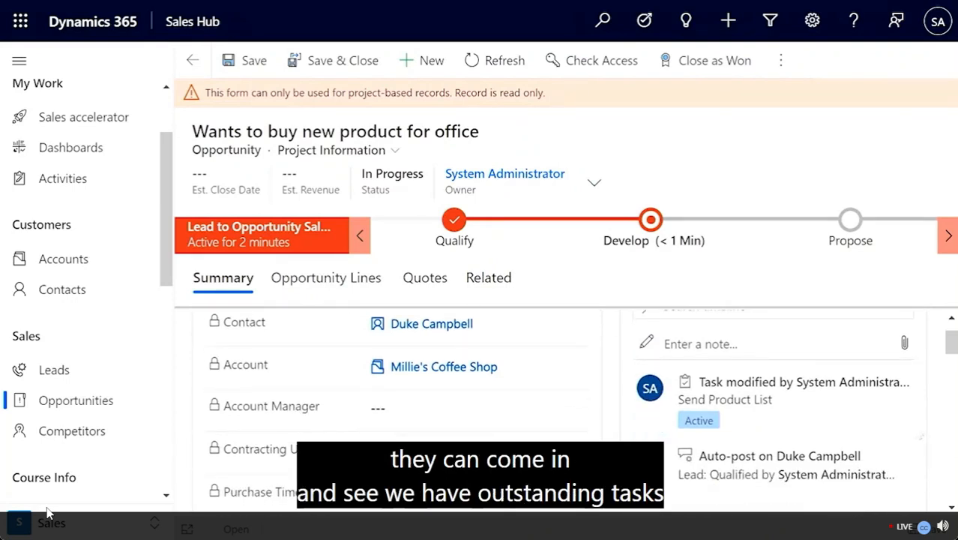
pyautogui.scroll(1, 917, 432)
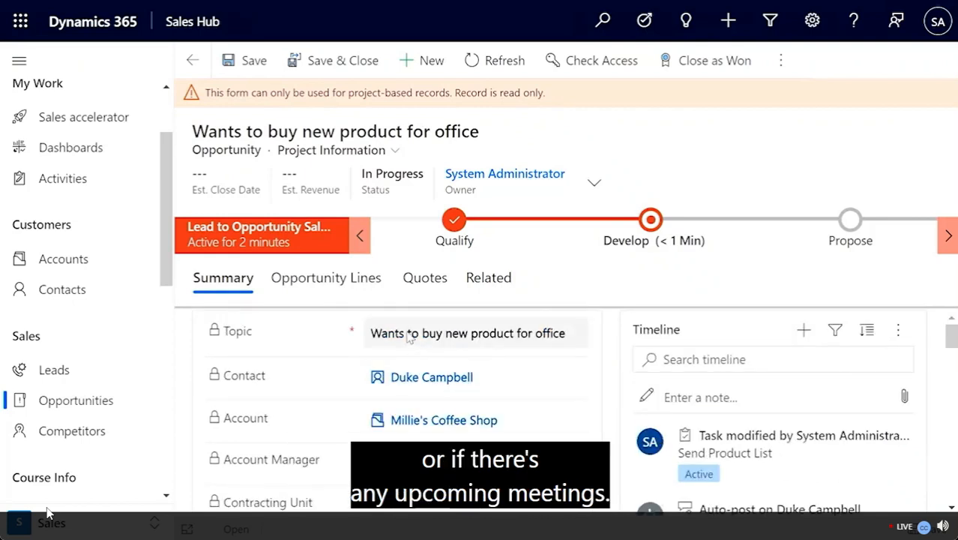
pyautogui.click(426, 291)
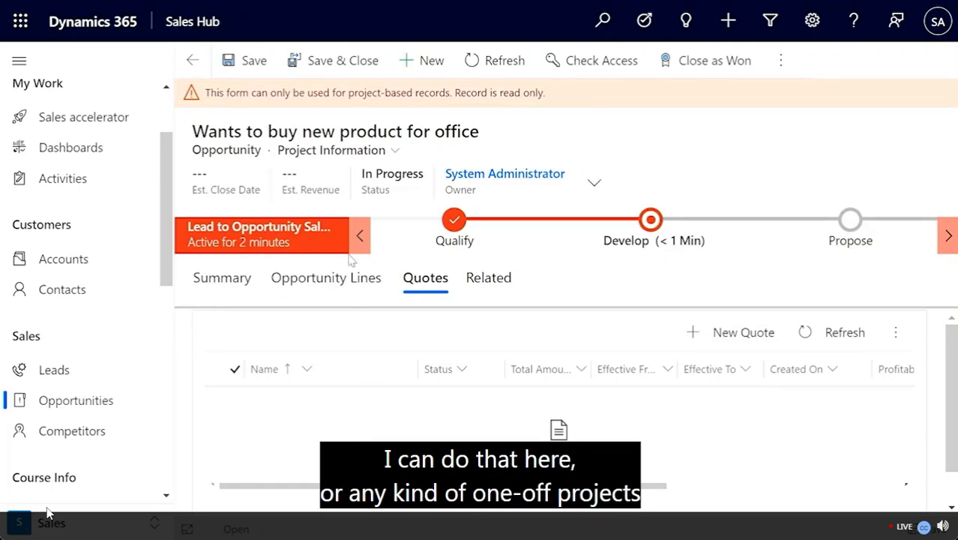
pyautogui.click(350, 283)
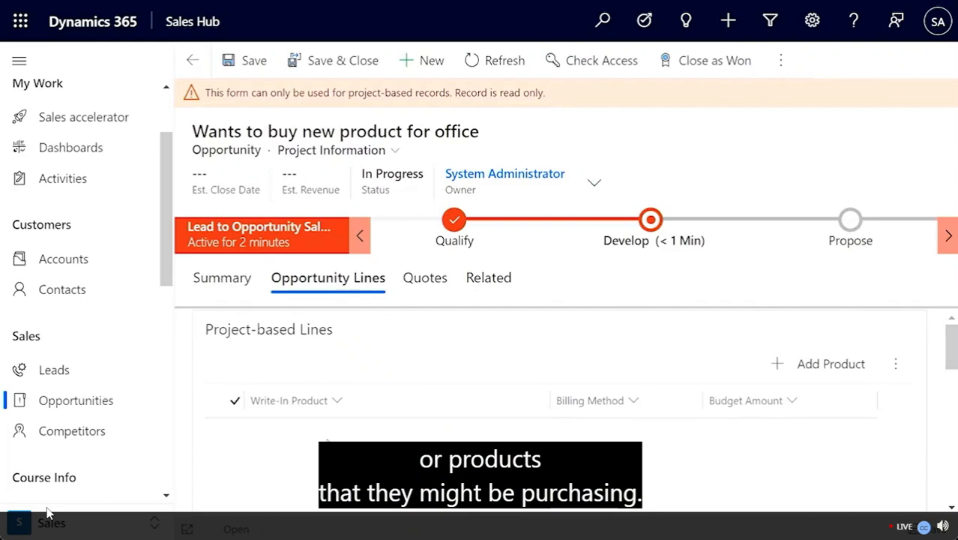
pyautogui.click(215, 285)
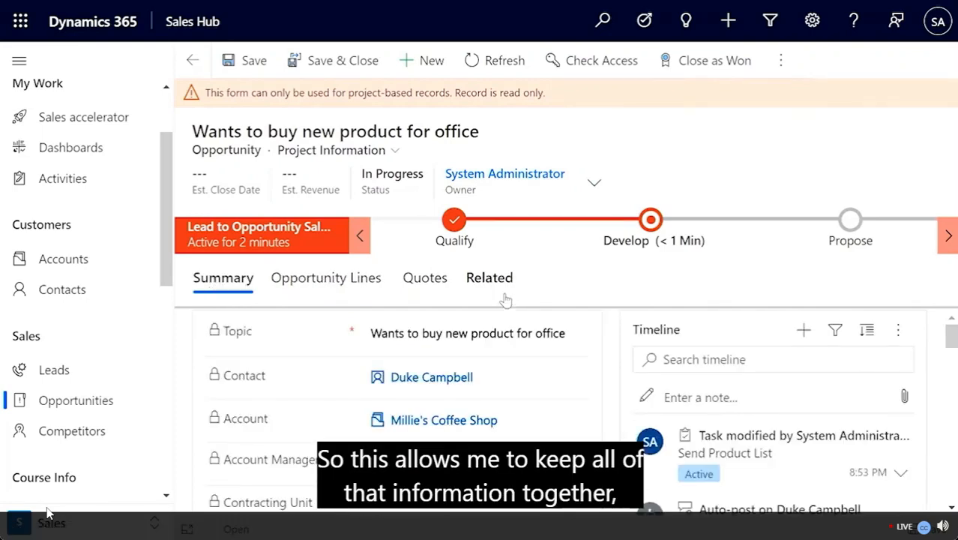
pyautogui.click(594, 185)
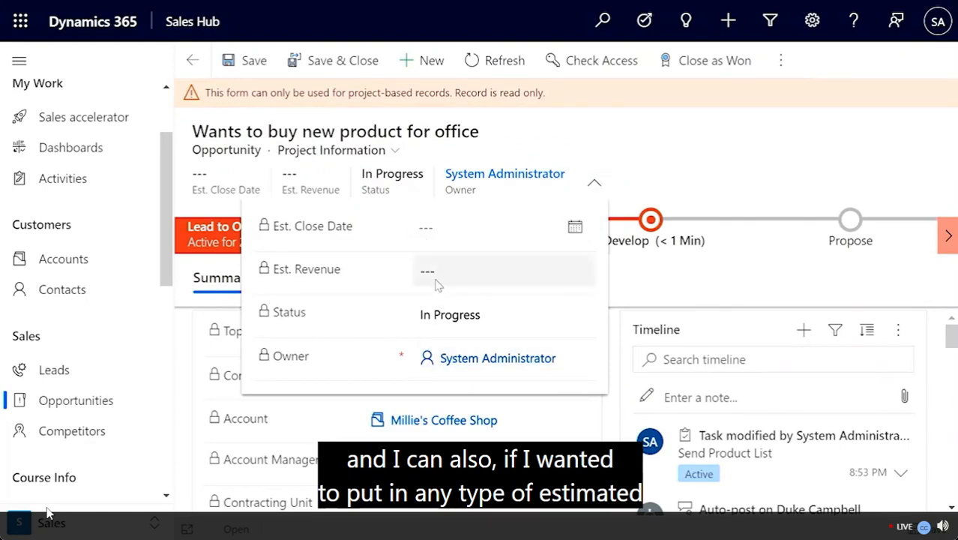
pyautogui.click(708, 154)
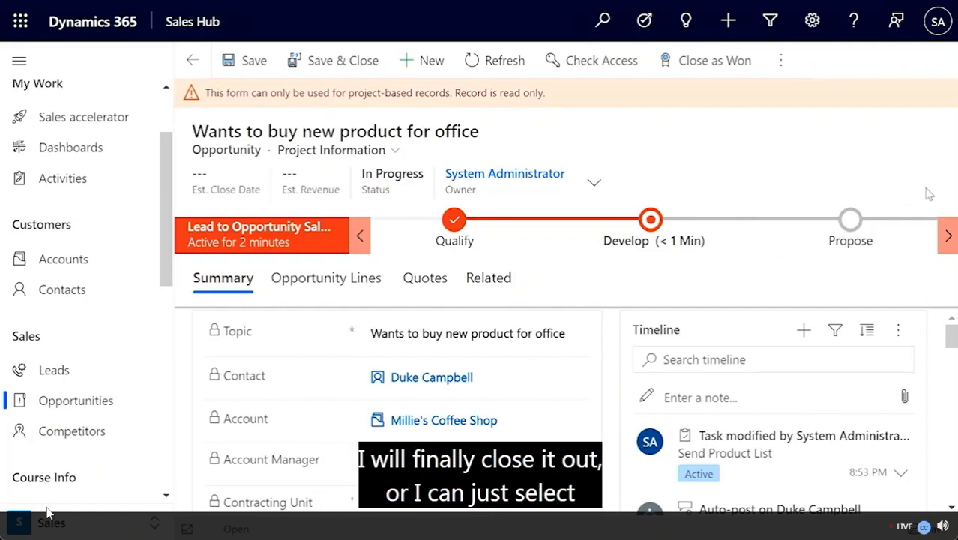
# Step: Close the opportunity as Won with actual revenue of $75,000
pyautogui.click(682, 69)
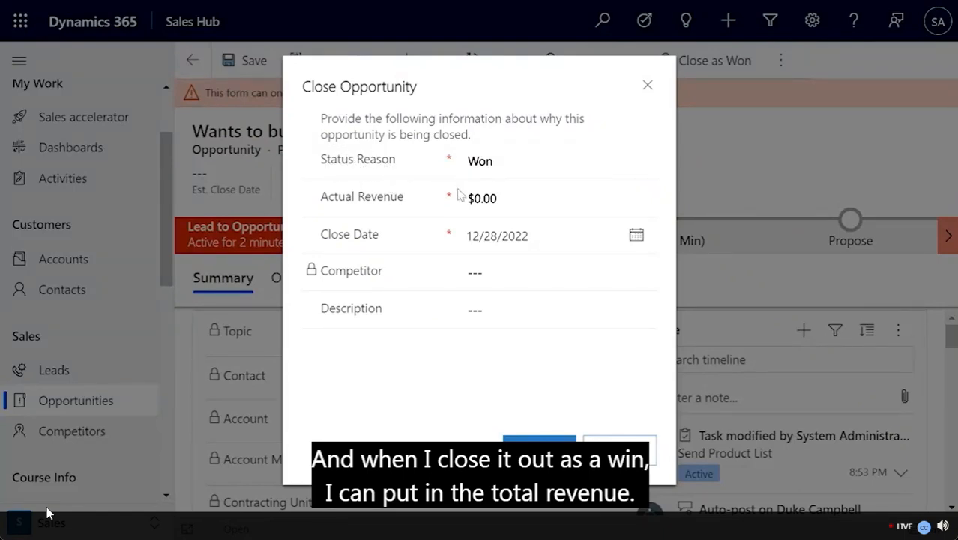
pyautogui.click(493, 194)
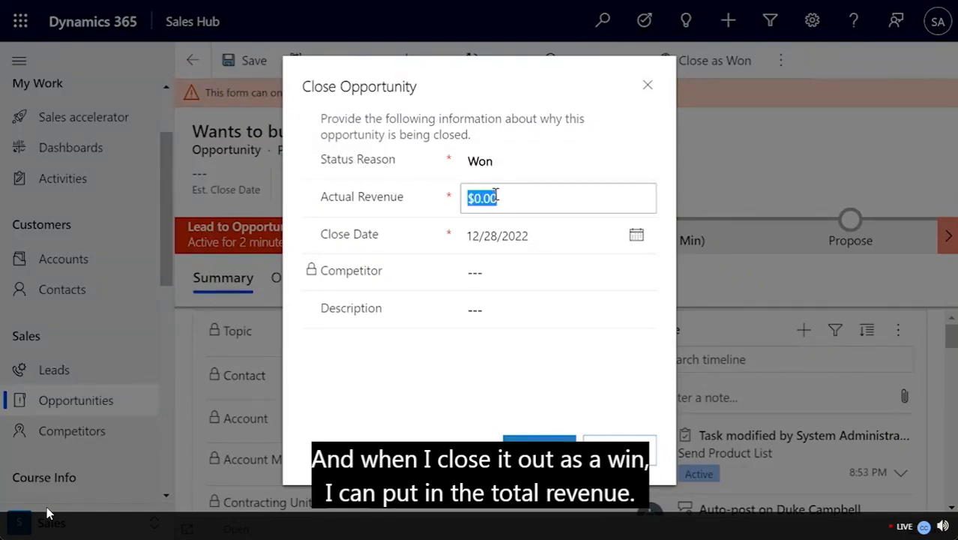
pyautogui.write('75,000')
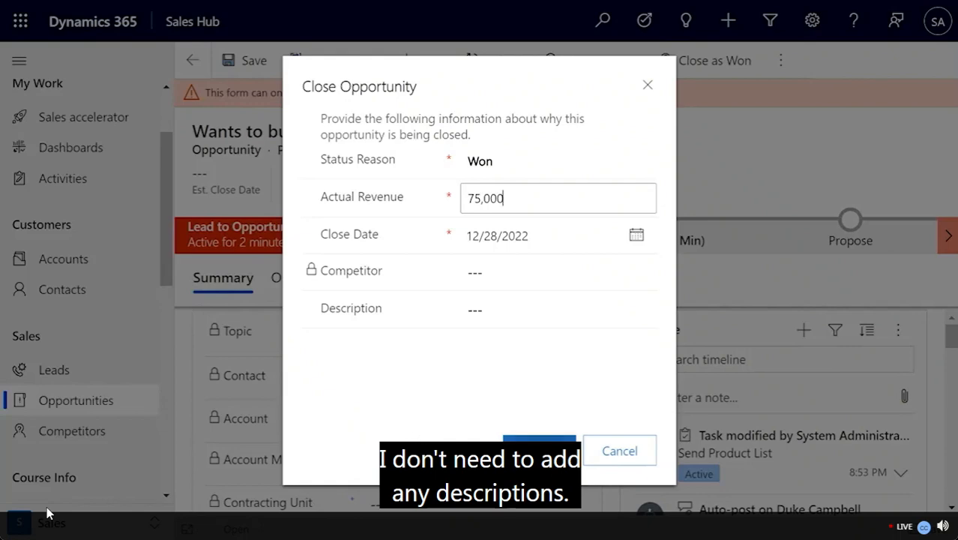
pyautogui.click(539, 451)
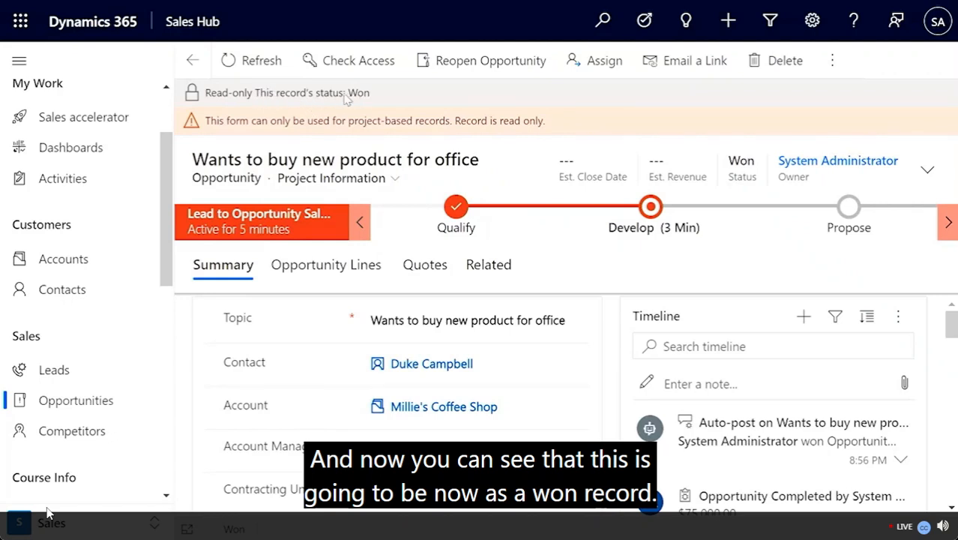
# Step: Switch the Opportunities list to the Won Opportunities view
pyautogui.click(78, 401)
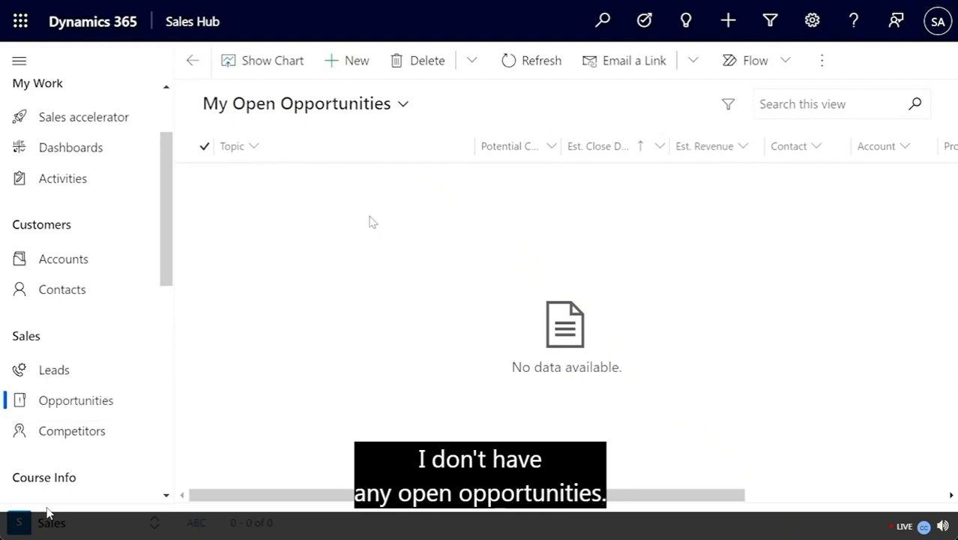
pyautogui.click(403, 107)
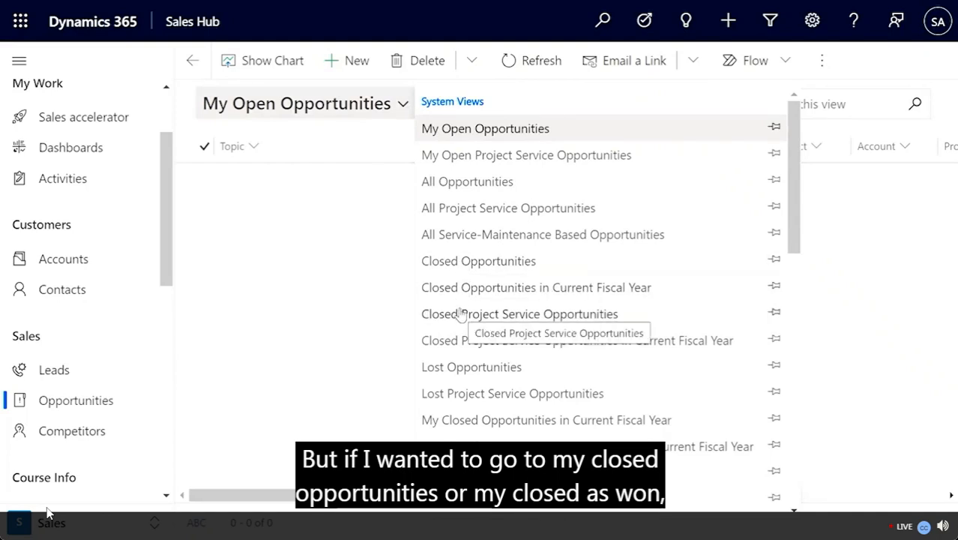
pyautogui.scroll(-5, 460, 313)
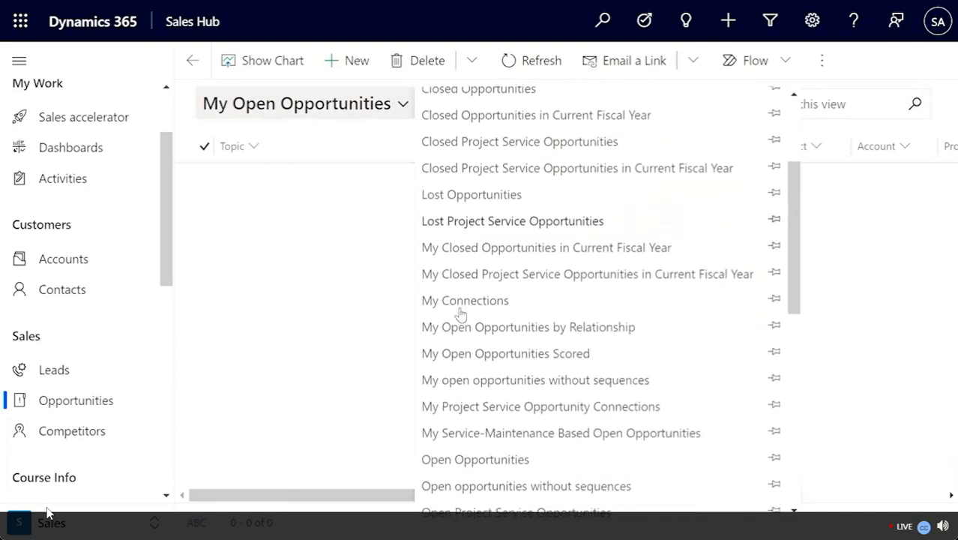
pyautogui.scroll(-10, 460, 313)
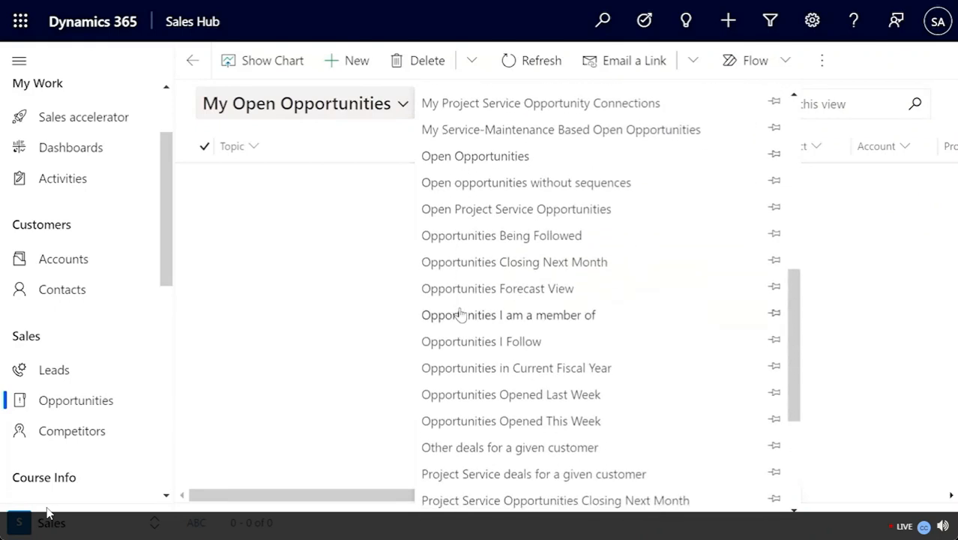
pyautogui.scroll(-8, 460, 313)
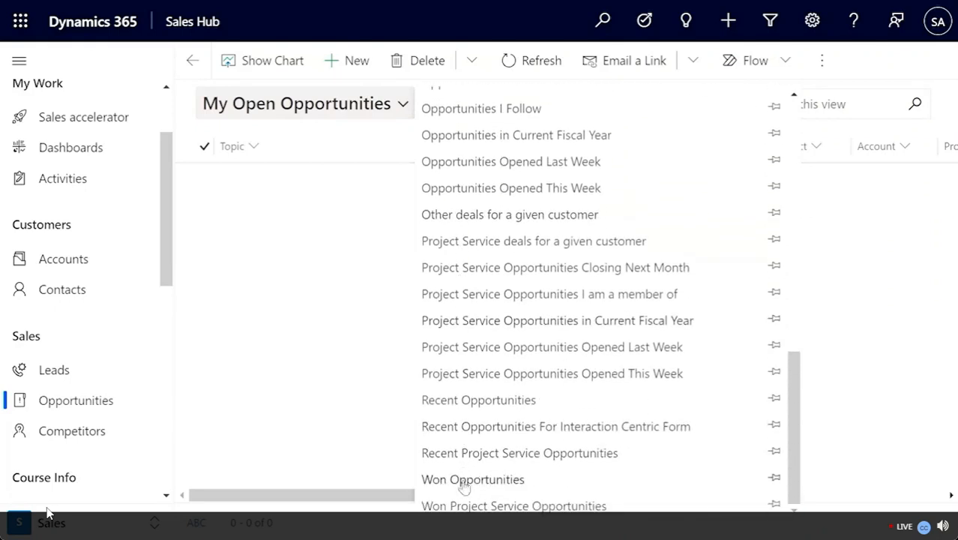
pyautogui.click(462, 486)
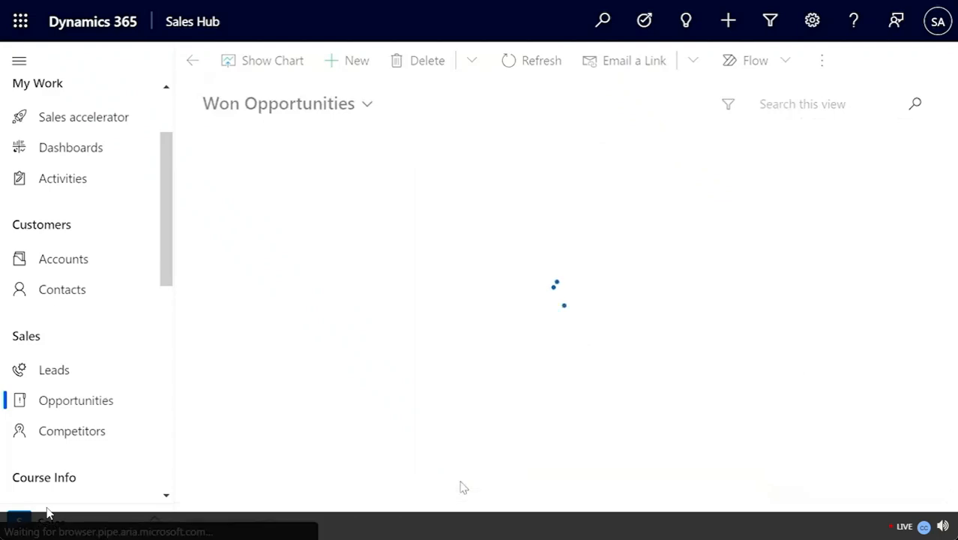